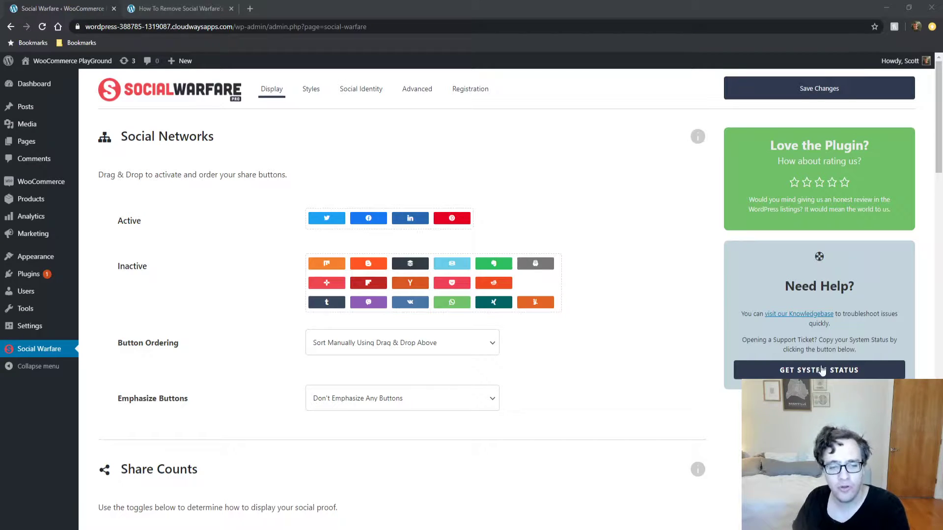
- Reorder the active social networks so Facebook comes before Twitter
{"action": "left_click", "coordinate": [623, 357]}
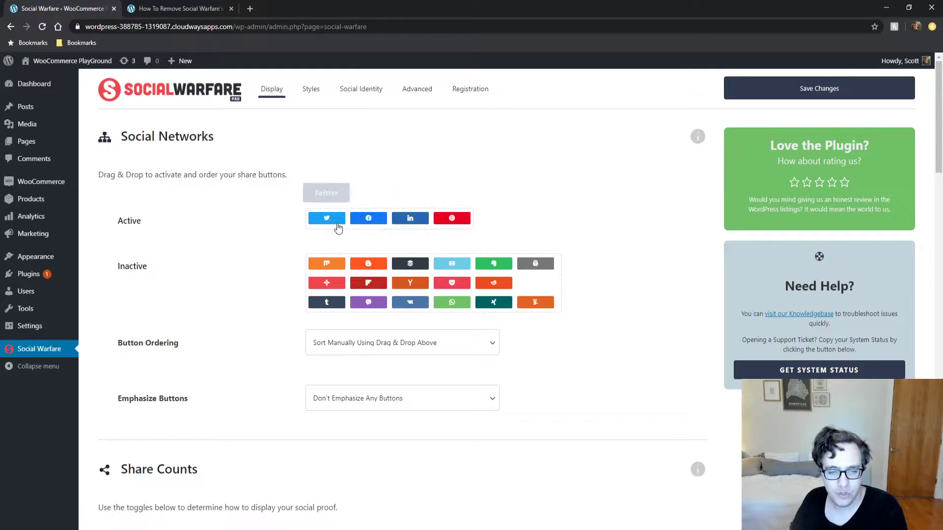
{"action": "left_click_drag", "start_coordinate": [365, 223], "coordinate": [344, 219]}
{"action": "left_click_drag", "start_coordinate": [411, 218], "coordinate": [458, 220]}
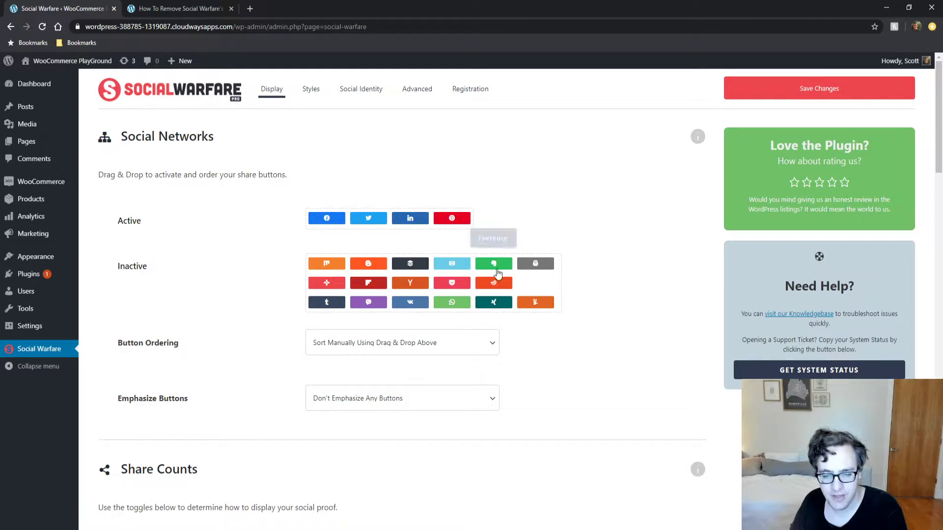
- Activate the Blogger, More, Viber and WhatsApp share buttons, placing them in that order after Pinterest
{"action": "left_click_drag", "start_coordinate": [327, 264], "coordinate": [383, 284]}
{"action": "left_click_drag", "start_coordinate": [327, 264], "coordinate": [493, 218]}
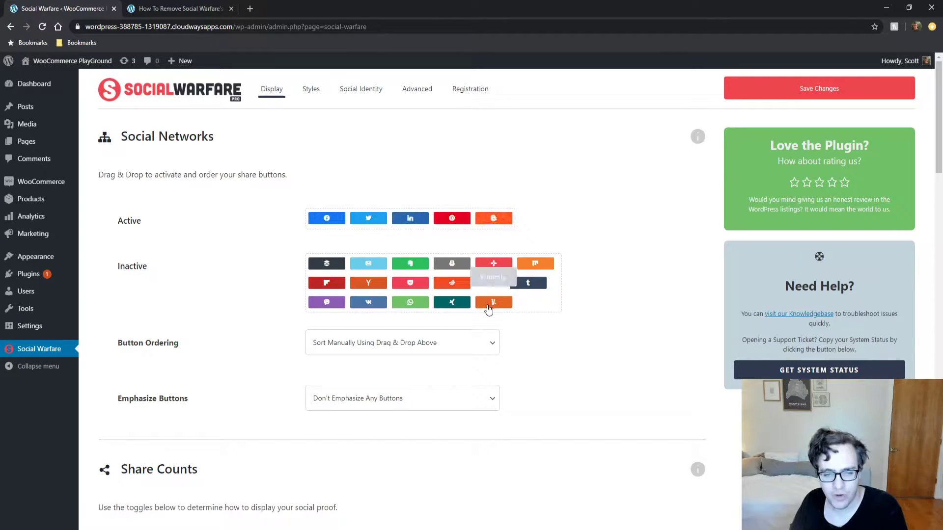
{"action": "mouse_move", "coordinate": [483, 308]}
{"action": "left_mouse_down"}
{"action": "mouse_move", "coordinate": [496, 216]}
{"action": "mouse_move", "coordinate": [492, 309]}
{"action": "left_mouse_up"}
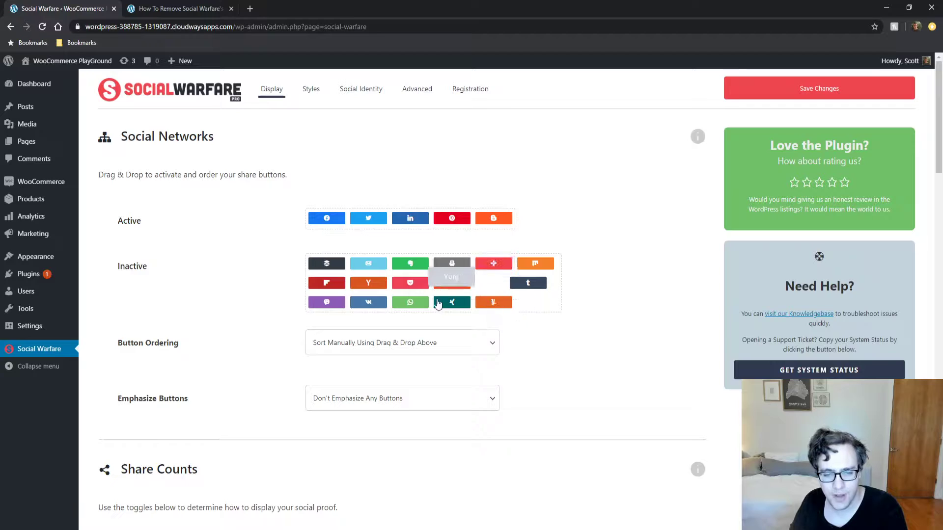
{"action": "left_click_drag", "start_coordinate": [410, 303], "coordinate": [545, 220]}
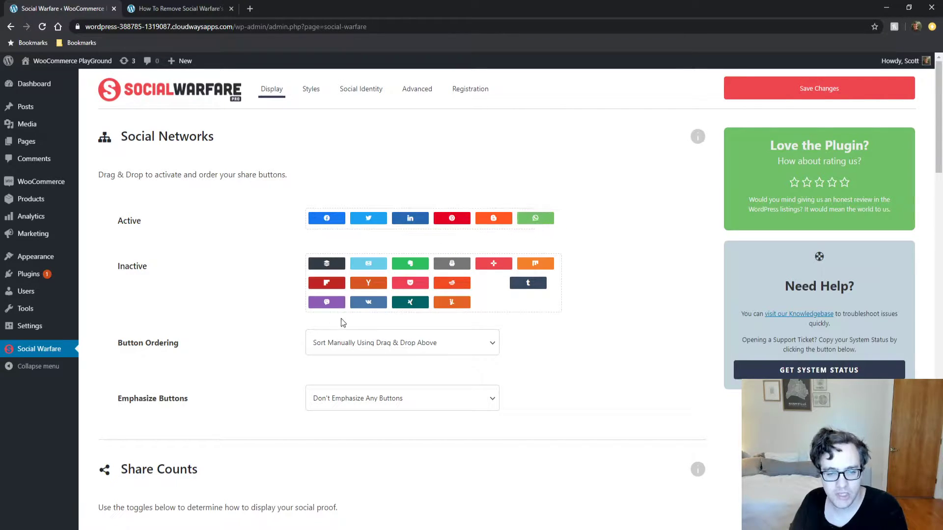
{"action": "left_click_drag", "start_coordinate": [338, 307], "coordinate": [540, 226]}
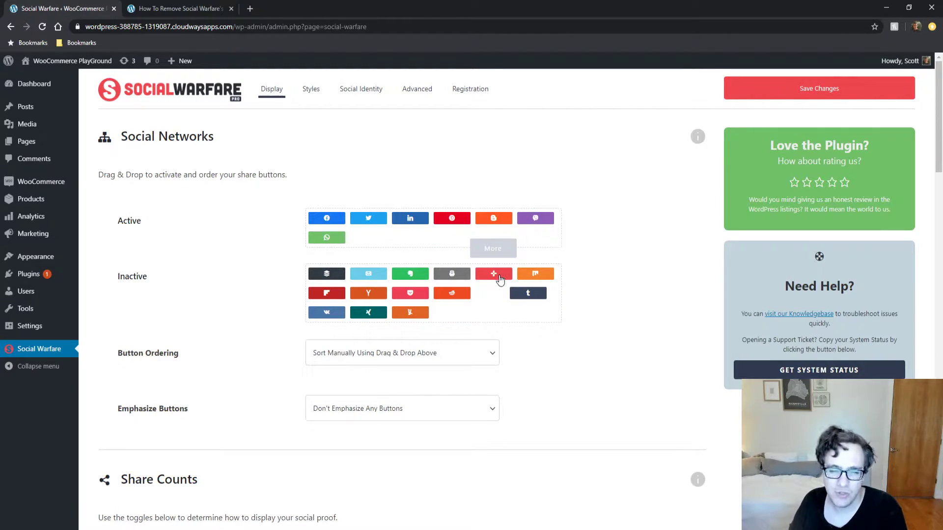
{"action": "left_click_drag", "start_coordinate": [497, 277], "coordinate": [541, 230]}
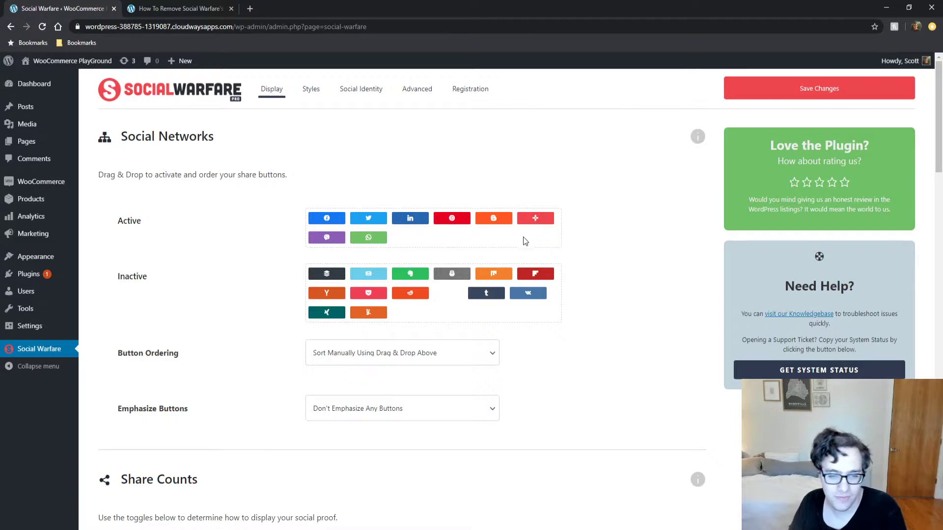
- Set Emphasize Buttons to "Emphasize the First Button" and save the changes
{"action": "scroll", "coordinate": [211, 266], "scroll_direction": "down", "scroll_amount": 1}
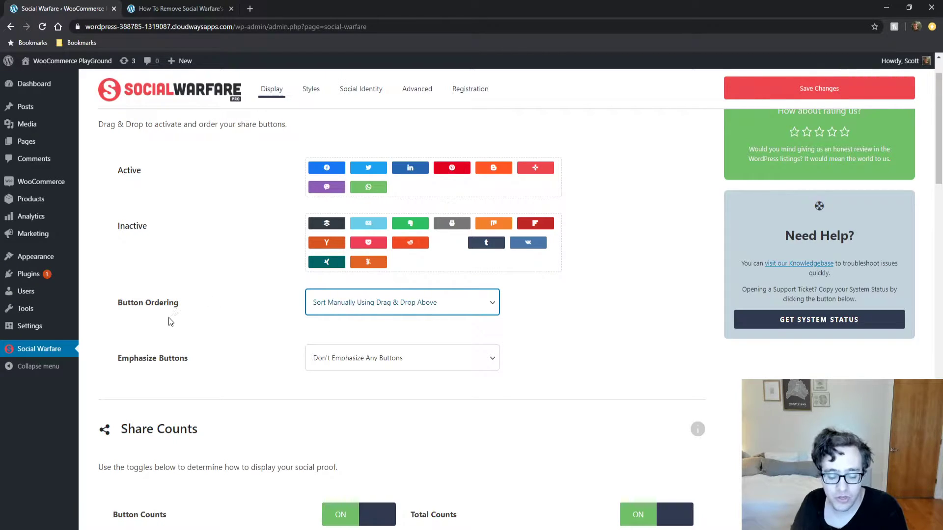
{"action": "left_click", "coordinate": [199, 317]}
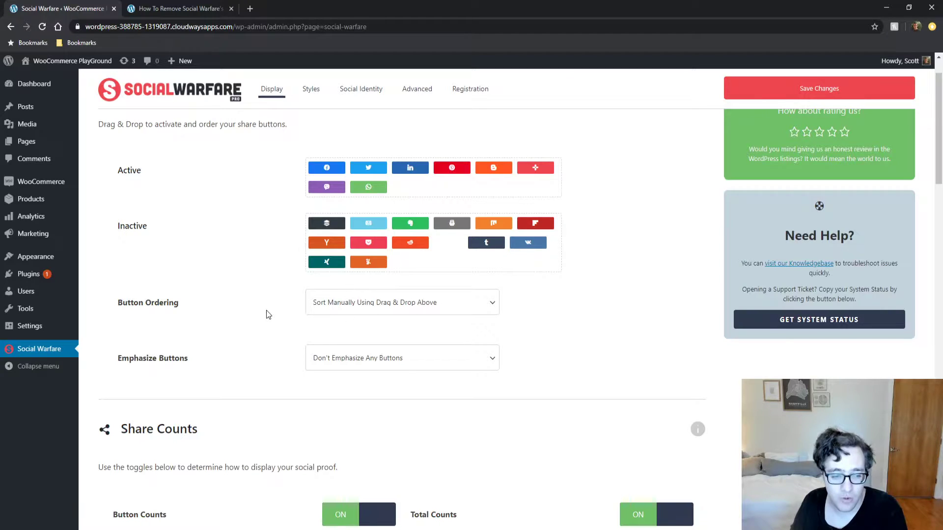
{"action": "scroll", "coordinate": [267, 315], "scroll_direction": "down", "scroll_amount": 1}
{"action": "left_click", "coordinate": [361, 306]}
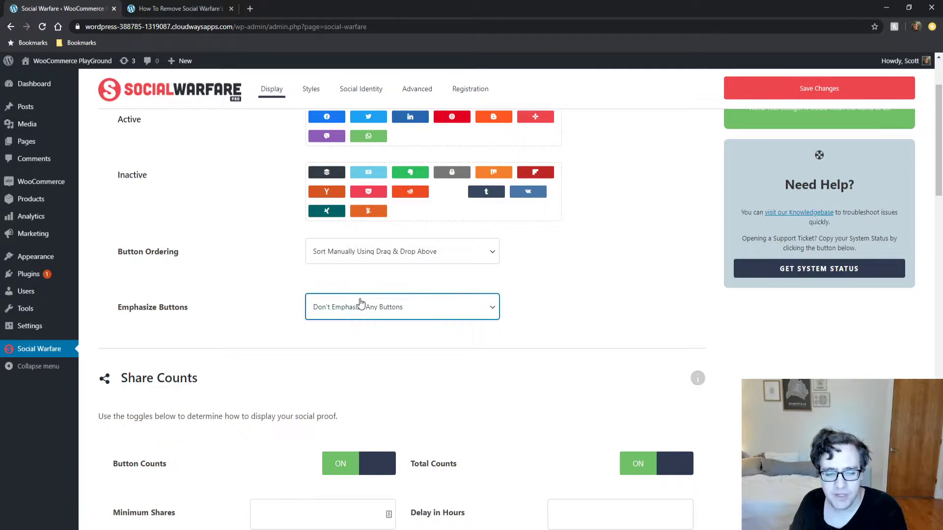
{"action": "left_click", "coordinate": [235, 312]}
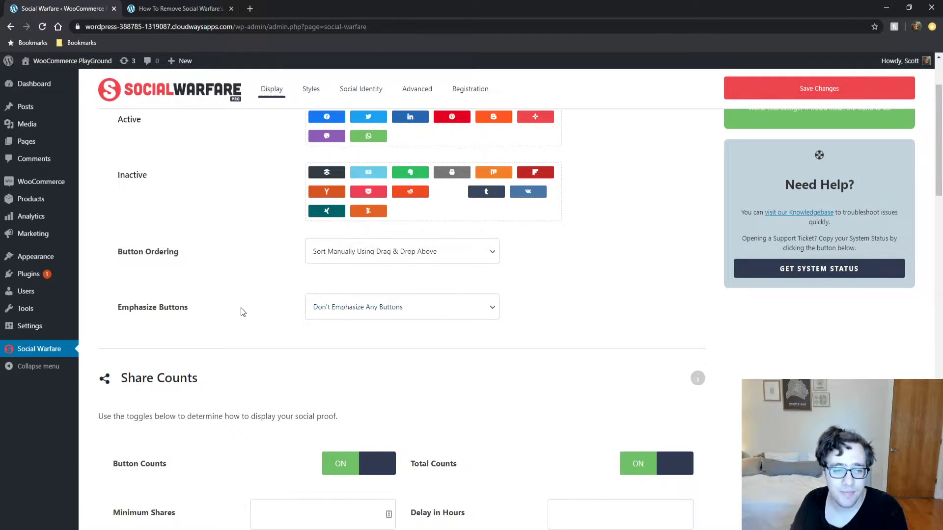
{"action": "scroll", "coordinate": [240, 312], "scroll_direction": "up", "scroll_amount": 1}
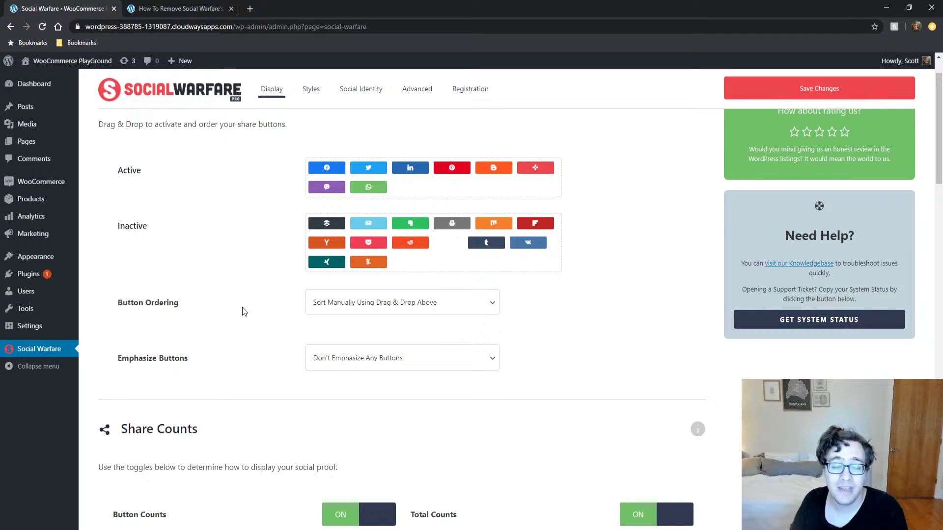
{"action": "left_click", "coordinate": [379, 350]}
{"action": "left_click", "coordinate": [363, 381]}
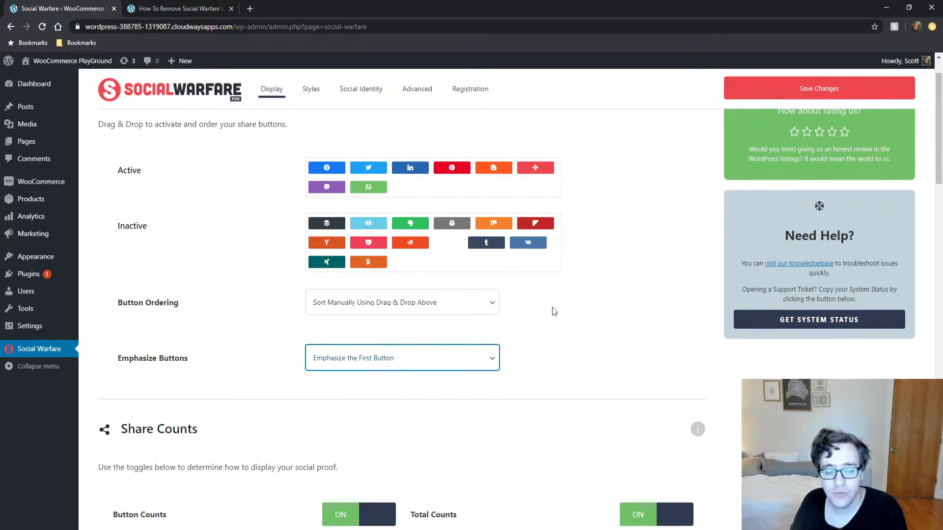
{"action": "left_click", "coordinate": [785, 91]}
- Reload the post on the site, view the sharing options behind its More button, and close them
{"action": "left_click", "coordinate": [147, 7]}
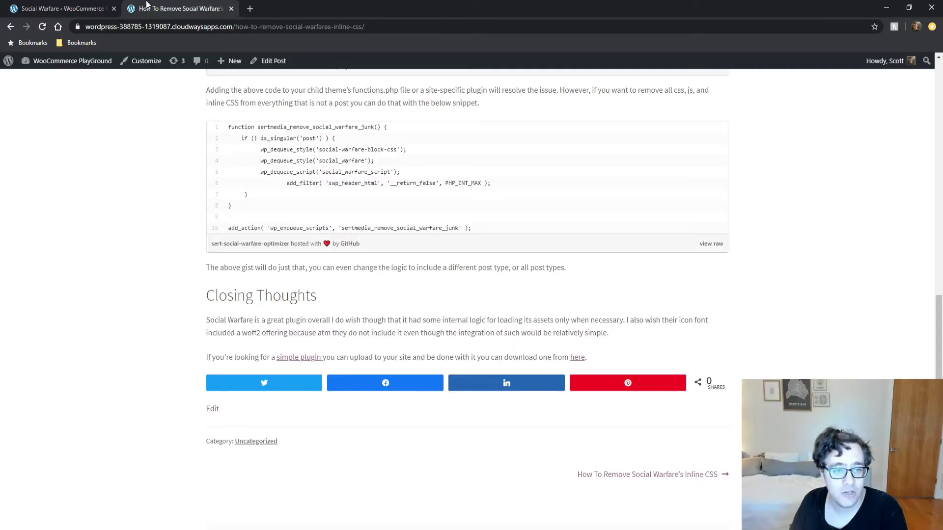
{"action": "key", "text": "F5"}
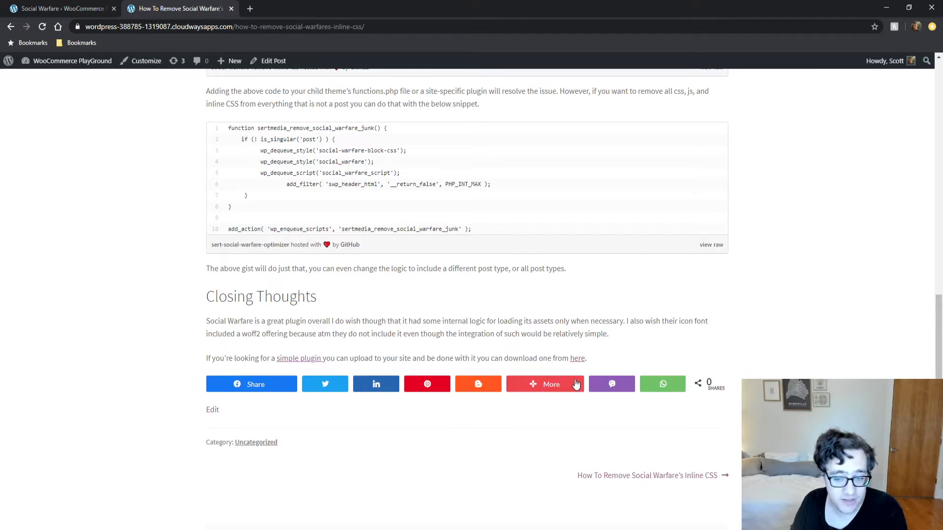
{"action": "left_click", "coordinate": [560, 387]}
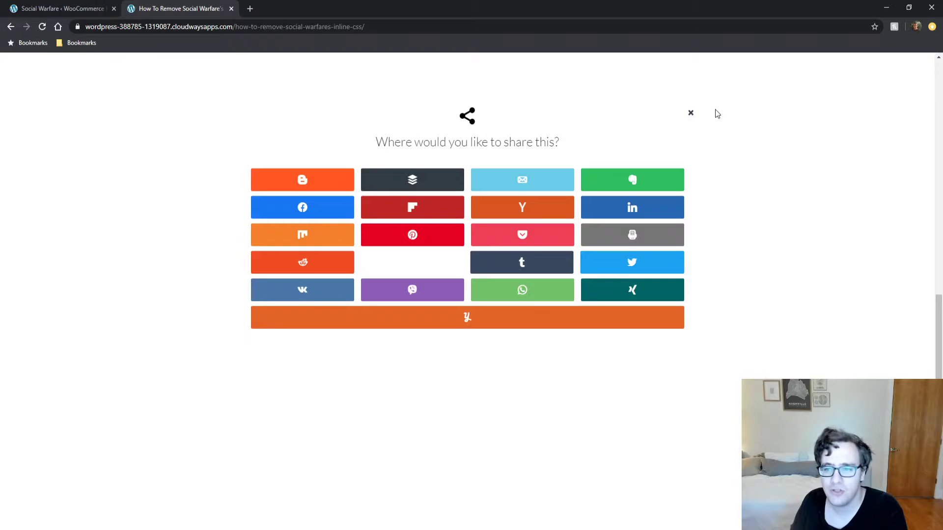
{"action": "left_click", "coordinate": [690, 114]}
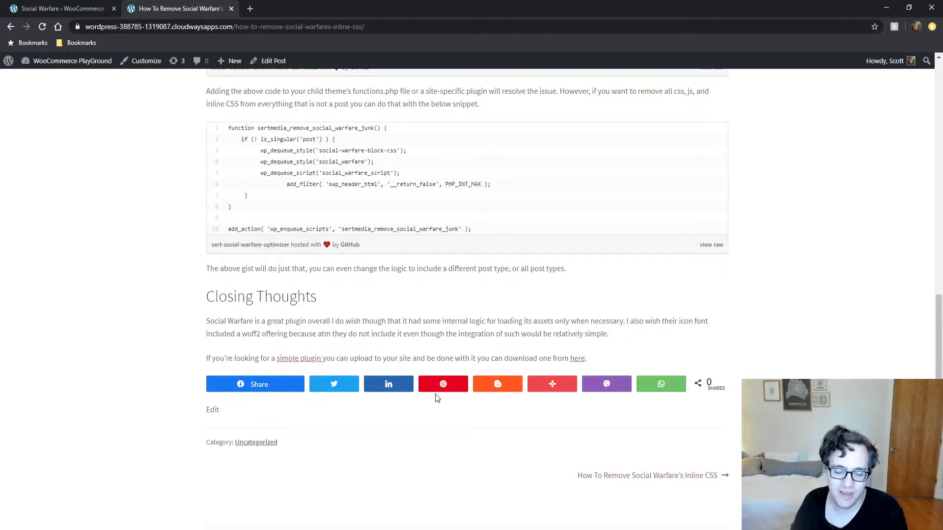
- Compare the Share Counts settings with the share total displayed beside the post's buttons
{"action": "key", "text": "ctrl+Page_Up"}
{"action": "scroll", "coordinate": [438, 343], "scroll_direction": "down", "scroll_amount": 4}
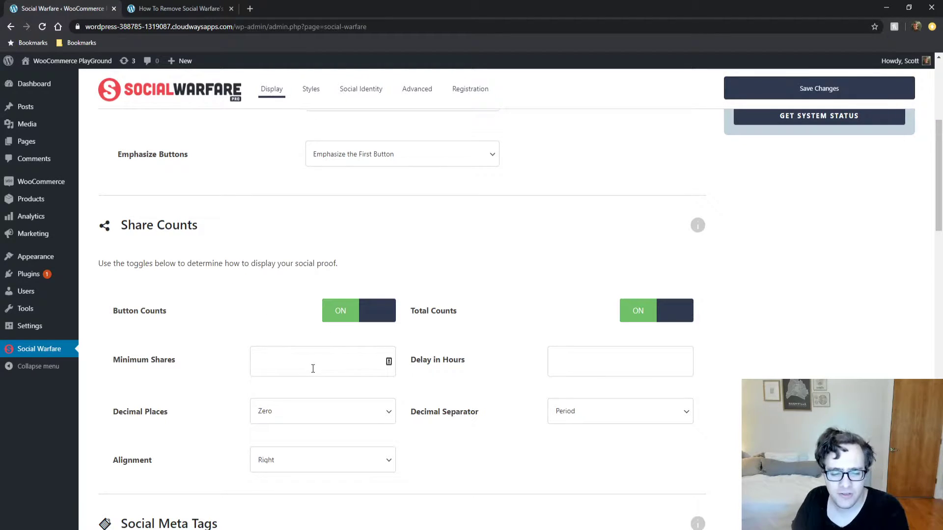
{"action": "left_click", "coordinate": [187, 8]}
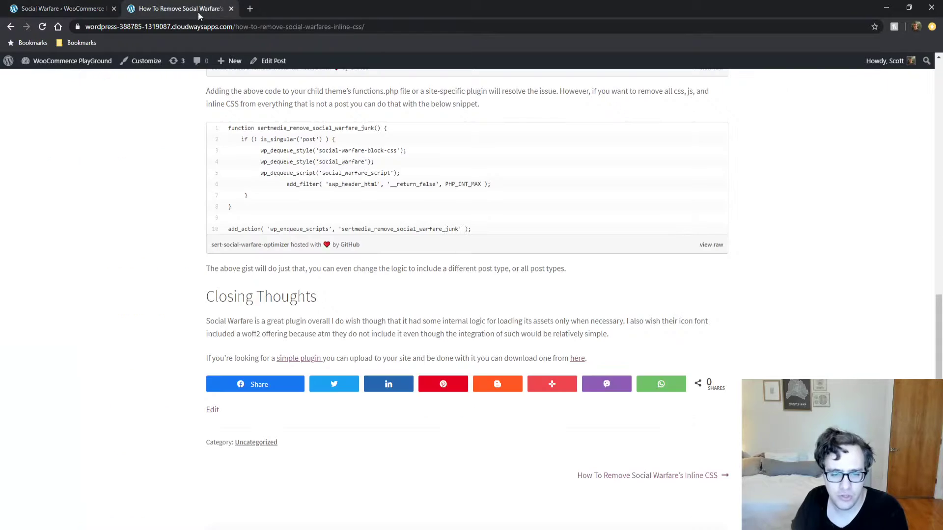
{"action": "left_click", "coordinate": [79, 8]}
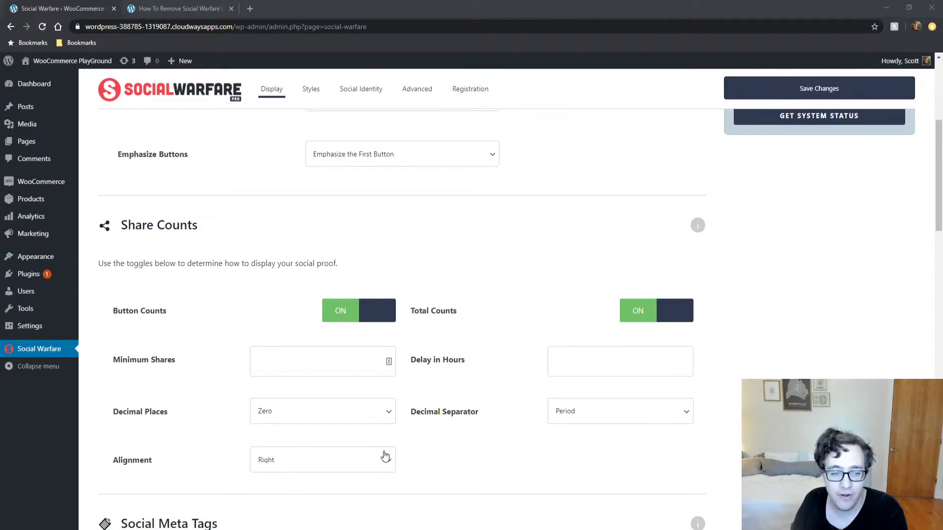
{"action": "left_click", "coordinate": [177, 8]}
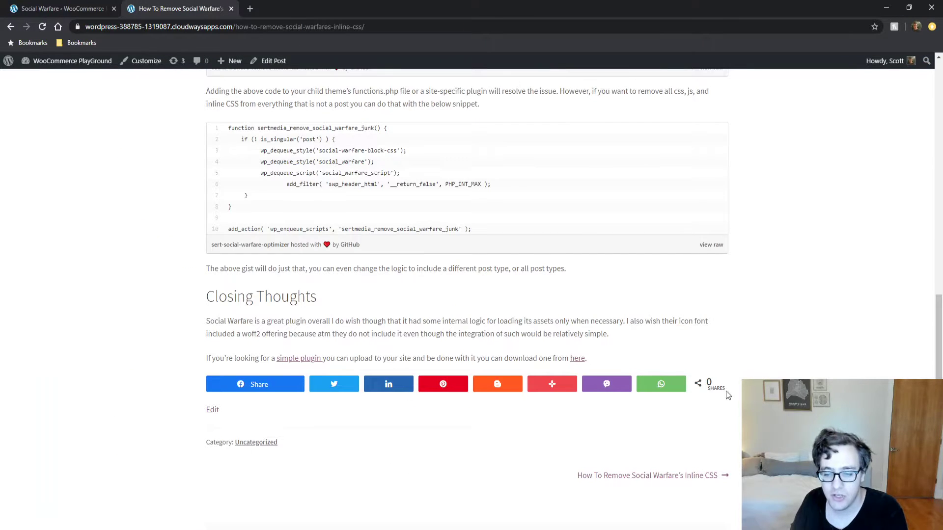
{"action": "left_click", "coordinate": [107, 5]}
- Set Minimum Shares to 100 in the Share Counts section and save the changes
{"action": "left_click", "coordinate": [265, 357]}
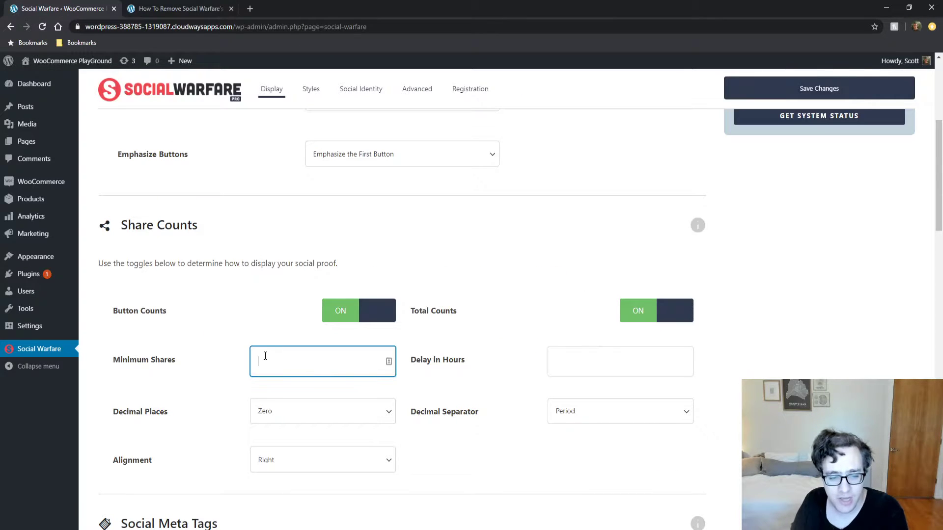
{"action": "type", "text": "100"}
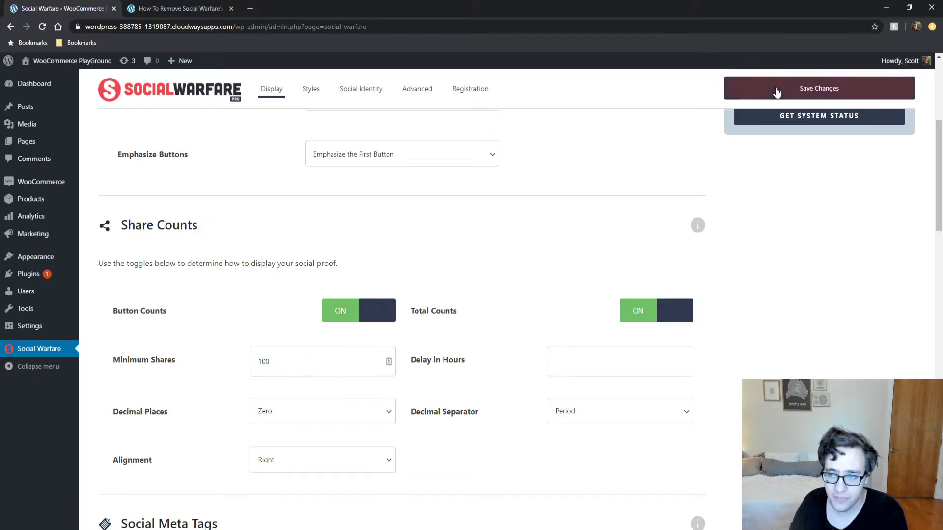
{"action": "left_click", "coordinate": [779, 88]}
- Reload the post and check whether the total share count appears beside the buttons
{"action": "left_click", "coordinate": [166, 8]}
{"action": "key", "text": "F5"}
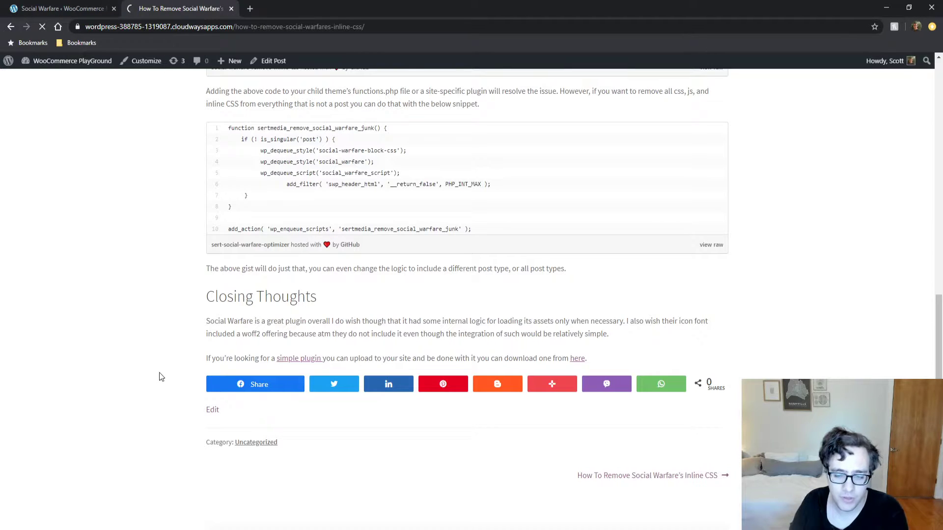
{"action": "scroll", "coordinate": [119, 263], "scroll_direction": "down", "scroll_amount": 4}
{"action": "scroll", "coordinate": [119, 263], "scroll_direction": "up", "scroll_amount": 2}
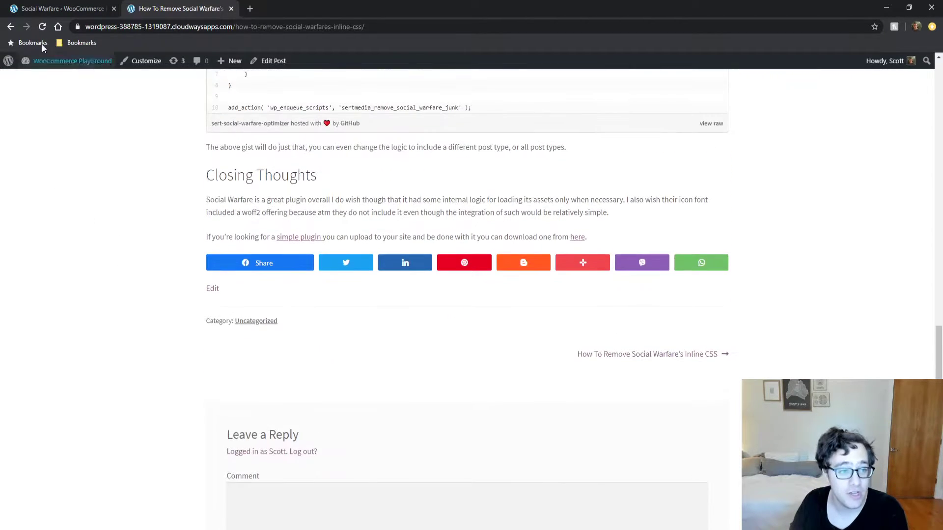
- Review the Decimal Places, Decimal Separator and Alignment options in the plugin's Share Counts settings
{"action": "left_click", "coordinate": [42, 6]}
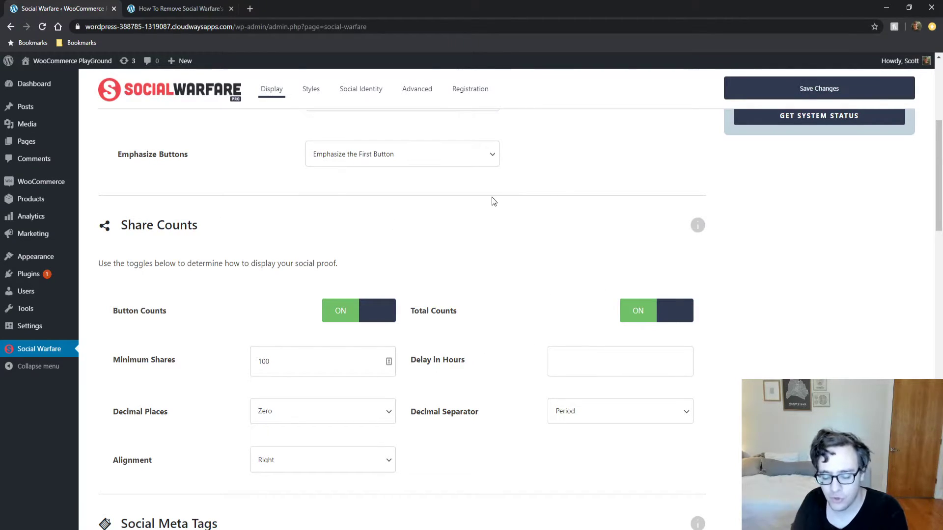
{"action": "scroll", "coordinate": [206, 389], "scroll_direction": "down", "scroll_amount": 1}
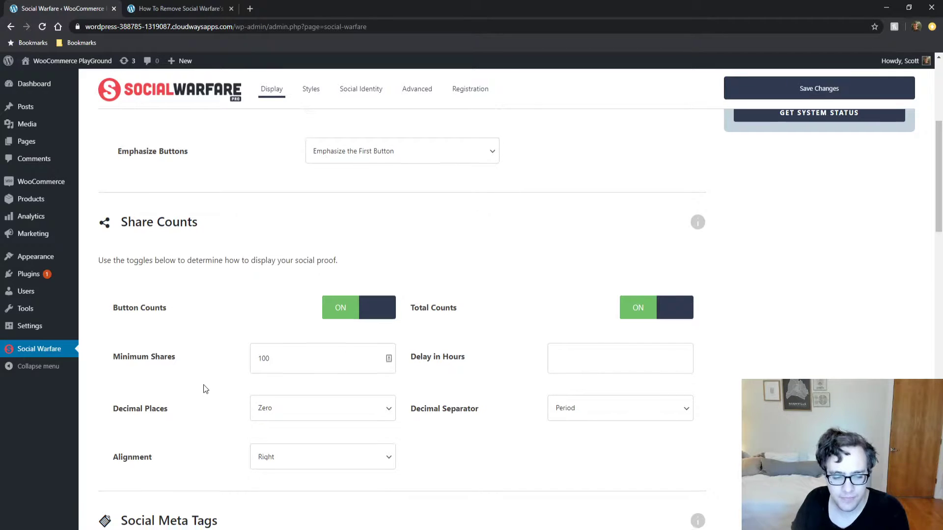
{"action": "scroll", "coordinate": [196, 349], "scroll_direction": "down", "scroll_amount": 2}
{"action": "left_click_drag", "start_coordinate": [190, 314], "coordinate": [114, 309]}
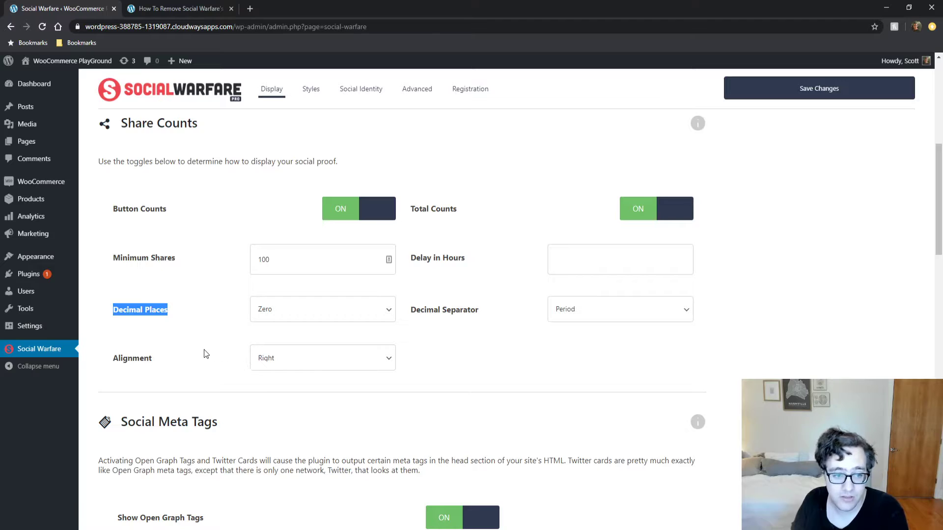
{"action": "scroll", "coordinate": [201, 346], "scroll_direction": "down", "scroll_amount": 3}
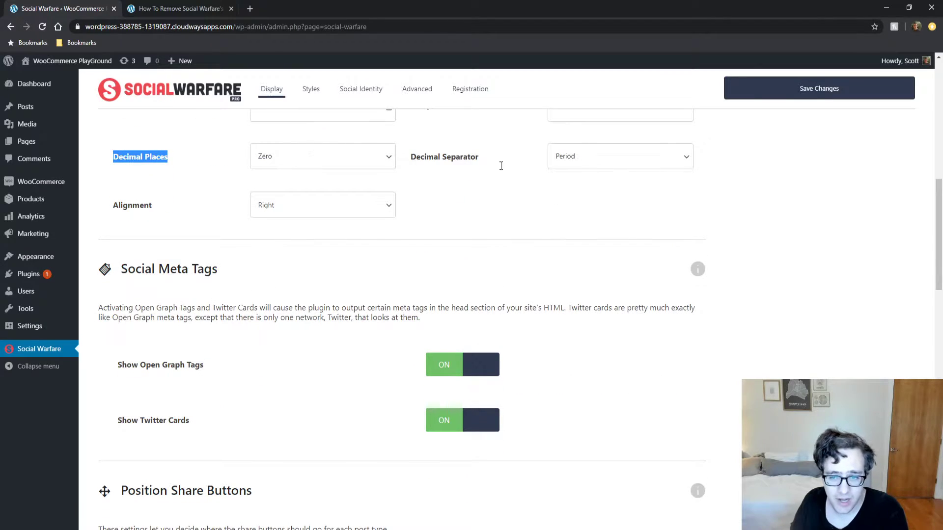
{"action": "left_click_drag", "start_coordinate": [138, 206], "coordinate": [254, 207]}
{"action": "left_click", "coordinate": [279, 214]}
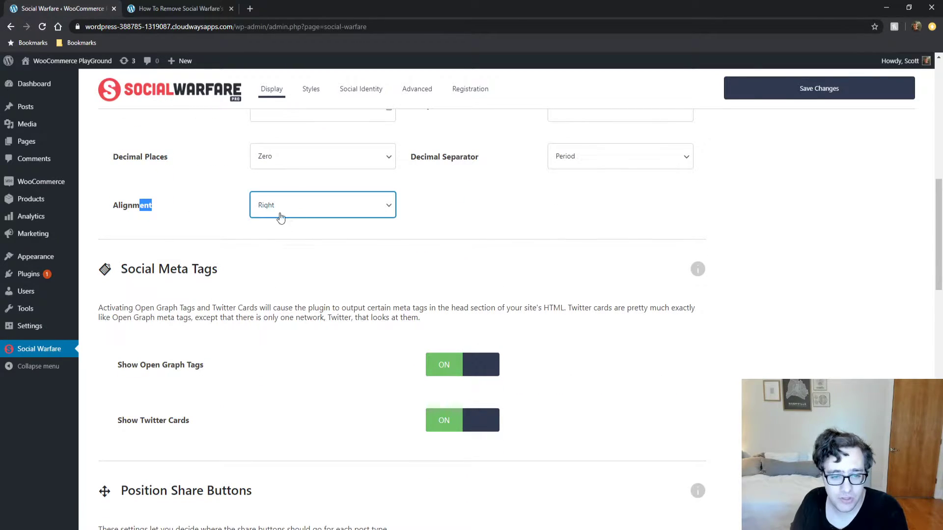
{"action": "left_click", "coordinate": [187, 213]}
{"action": "scroll", "coordinate": [202, 251], "scroll_direction": "up", "scroll_amount": 2}
{"action": "scroll", "coordinate": [246, 283], "scroll_direction": "down", "scroll_amount": 1}
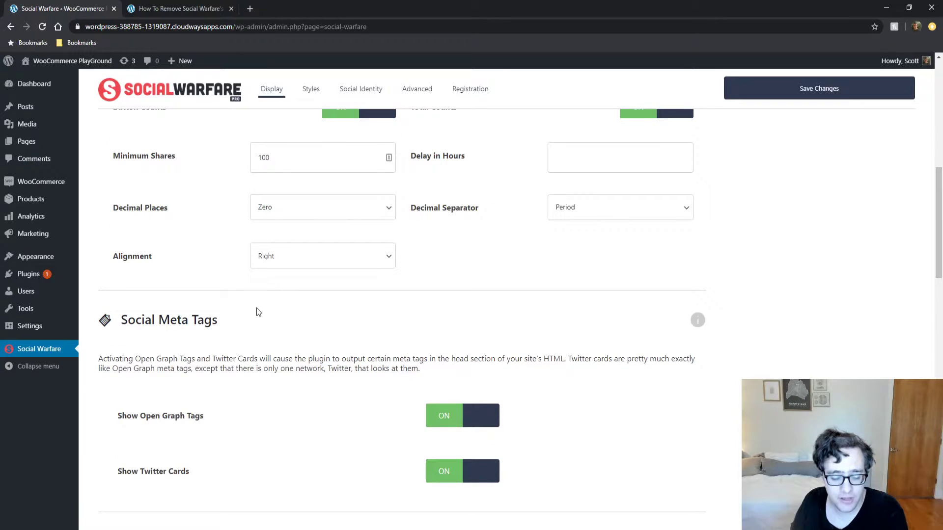
- Turn off Show Twitter Cards and Show Open Graph Tags in the Social Meta Tags section
{"action": "scroll", "coordinate": [258, 313], "scroll_direction": "down", "scroll_amount": 3}
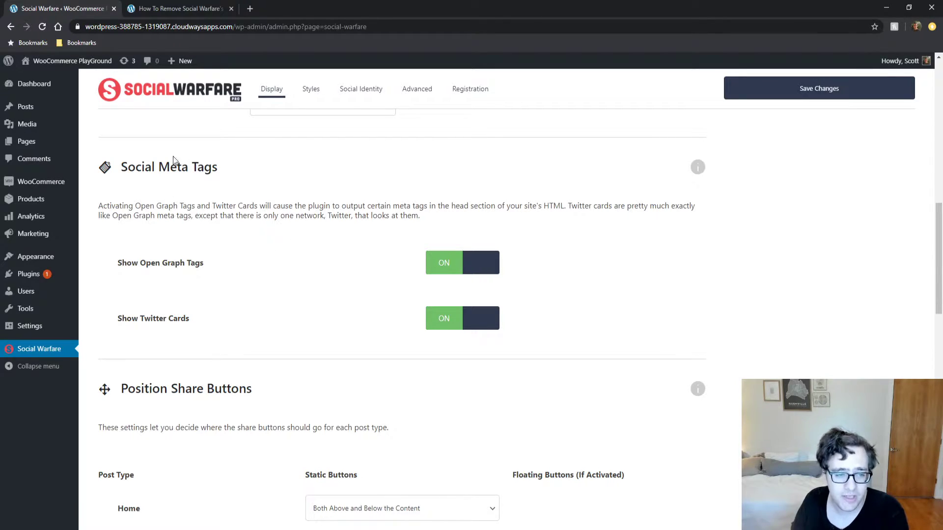
{"action": "left_click", "coordinate": [447, 320]}
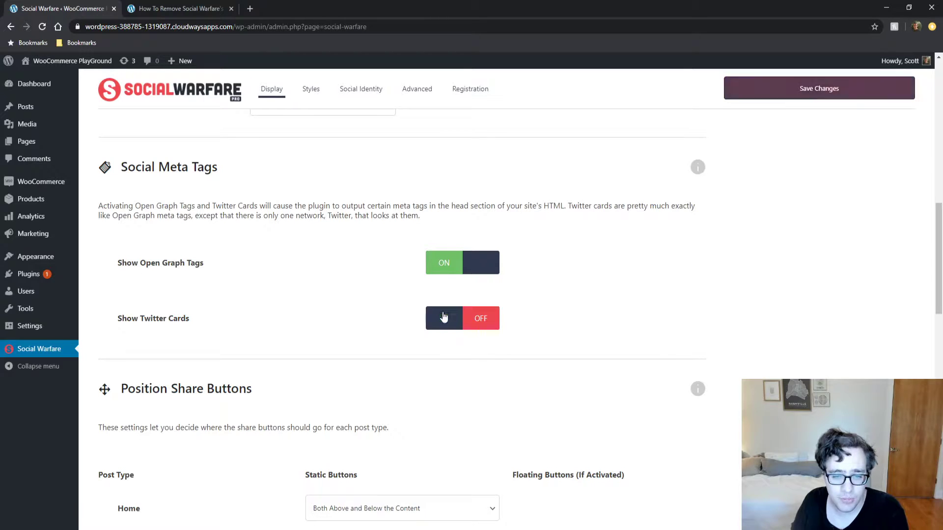
{"action": "left_click", "coordinate": [458, 260]}
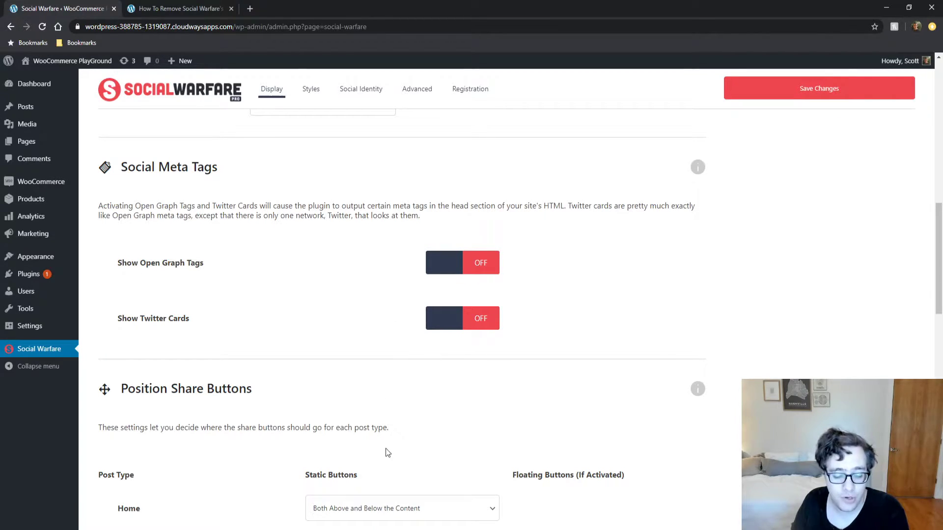
{"action": "left_click", "coordinate": [363, 529]}
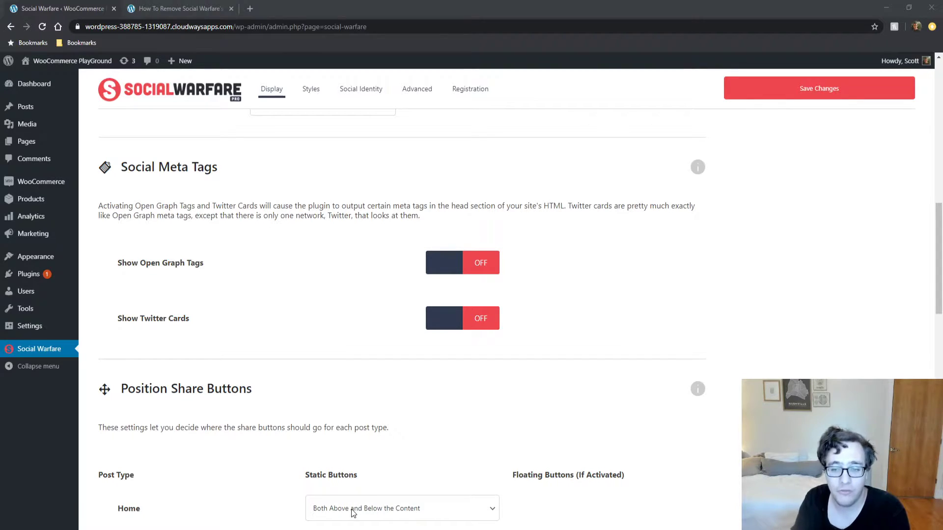
- Review the Position Share Buttons settings and look over the post for where its share buttons appear
{"action": "left_click", "coordinate": [819, 281]}
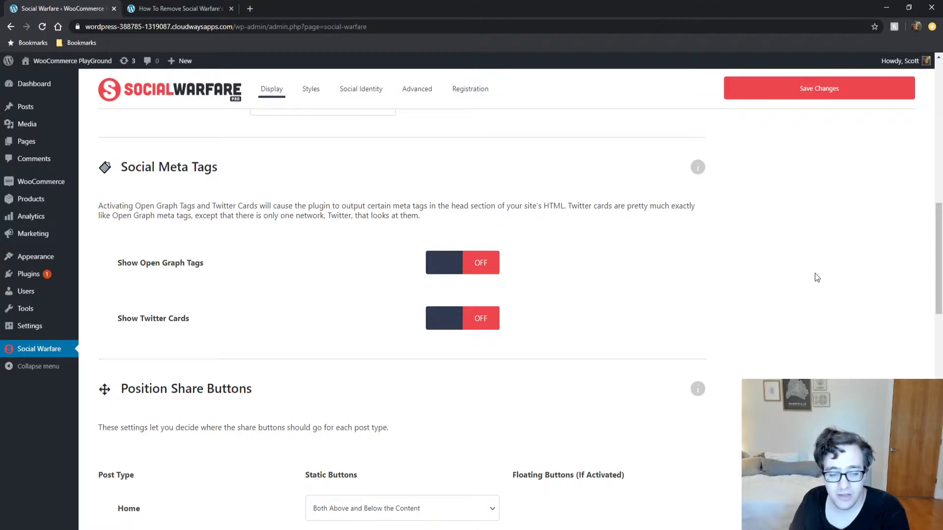
{"action": "scroll", "coordinate": [727, 295], "scroll_direction": "down", "scroll_amount": 3}
{"action": "scroll", "coordinate": [290, 268], "scroll_direction": "down", "scroll_amount": 2}
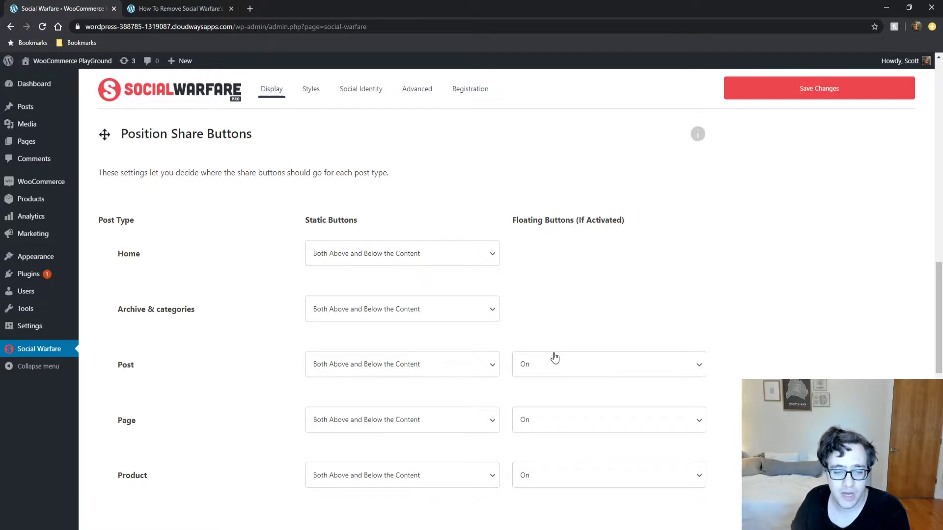
{"action": "scroll", "coordinate": [554, 356], "scroll_direction": "down", "scroll_amount": 1}
{"action": "left_click", "coordinate": [211, 9]}
{"action": "scroll", "coordinate": [258, 224], "scroll_direction": "down", "scroll_amount": 5}
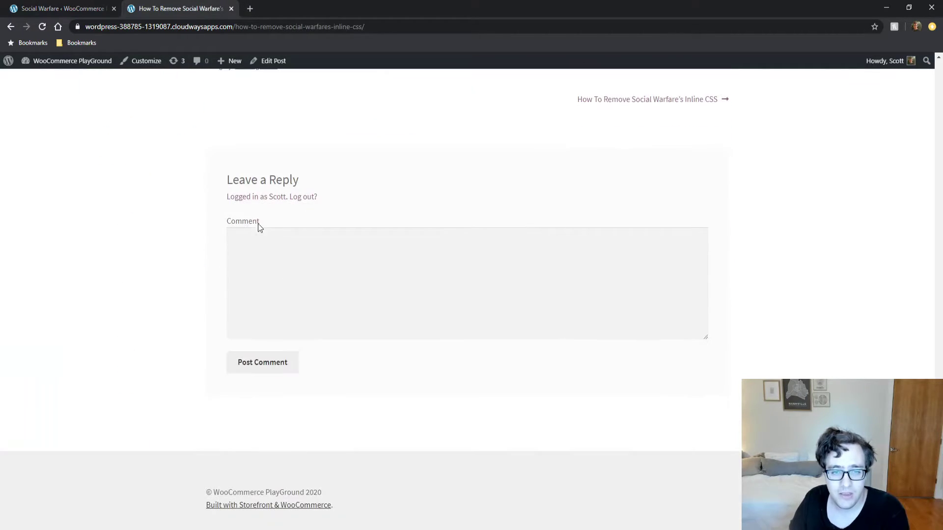
{"action": "scroll", "coordinate": [249, 263], "scroll_direction": "up", "scroll_amount": 10}
- Return to the plugin settings and examine the static button position choices for the Post type
{"action": "left_click", "coordinate": [100, 5]}
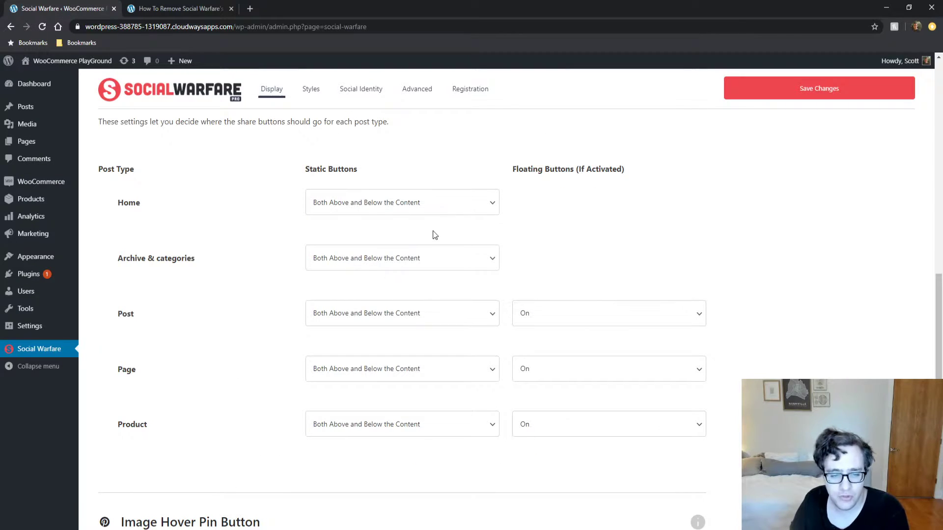
{"action": "left_click", "coordinate": [322, 322]}
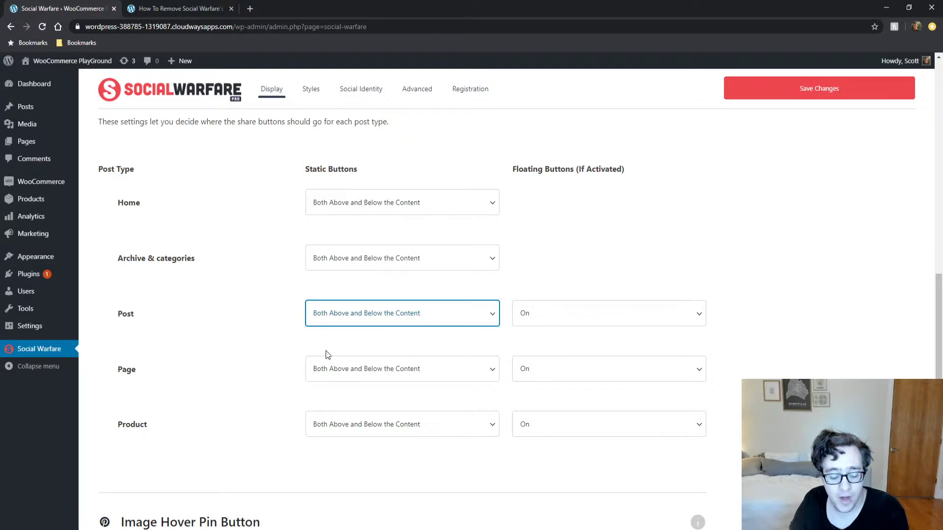
{"action": "left_click", "coordinate": [254, 337]}
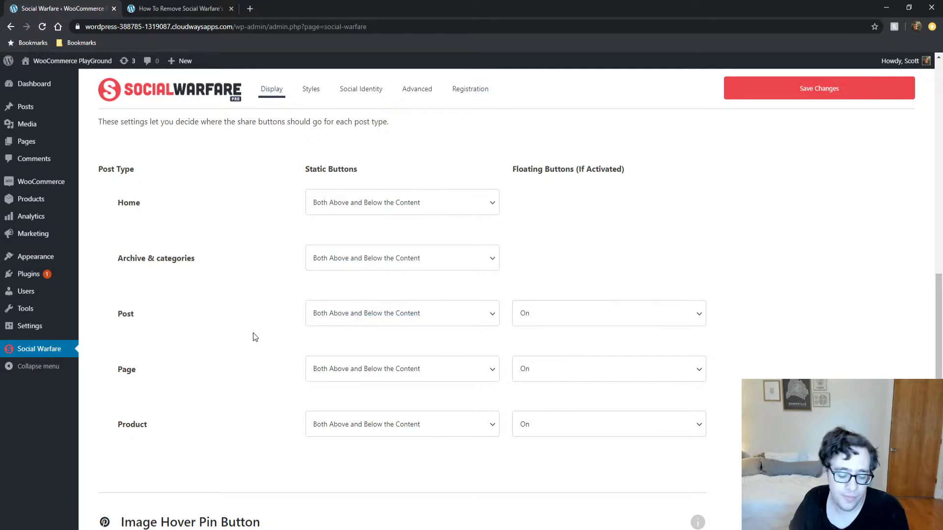
{"action": "scroll", "coordinate": [536, 294], "scroll_direction": "down", "scroll_amount": 1}
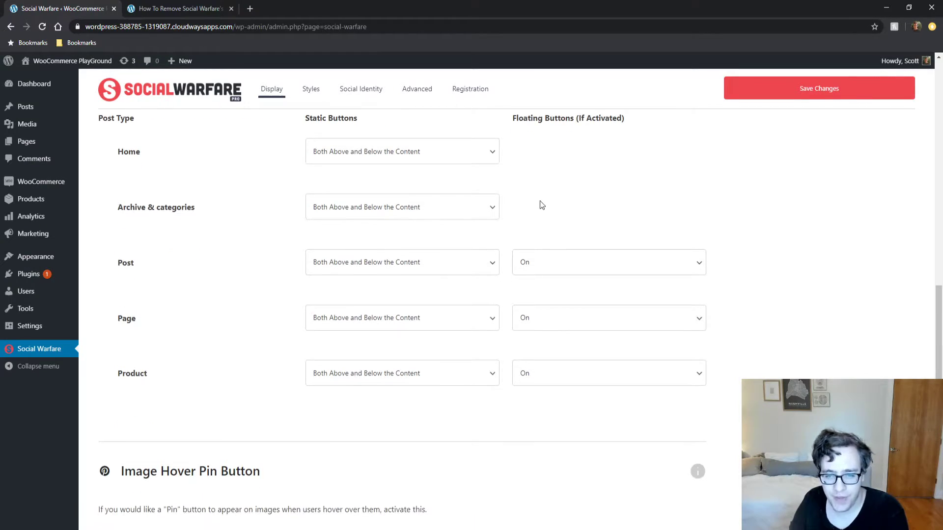
- Set Floating Buttons to Off for the Page and Product post types in Position Share Buttons
{"action": "scroll", "coordinate": [539, 205], "scroll_direction": "up", "scroll_amount": 2}
{"action": "mouse_move", "coordinate": [631, 226]}
{"action": "left_mouse_down"}
{"action": "mouse_move", "coordinate": [519, 221]}
{"action": "mouse_move", "coordinate": [631, 243]}
{"action": "left_mouse_up"}
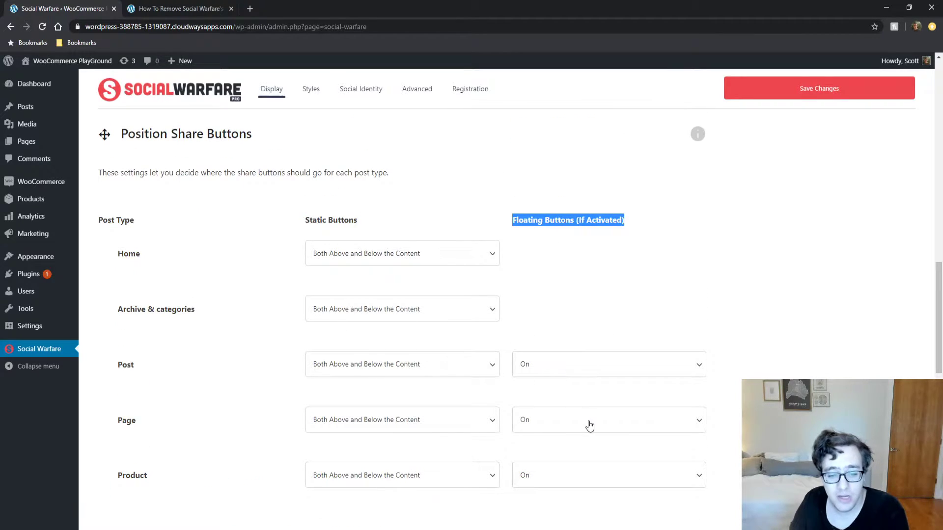
{"action": "left_click", "coordinate": [586, 425]}
{"action": "left_click", "coordinate": [549, 479]}
{"action": "left_click", "coordinate": [535, 500]}
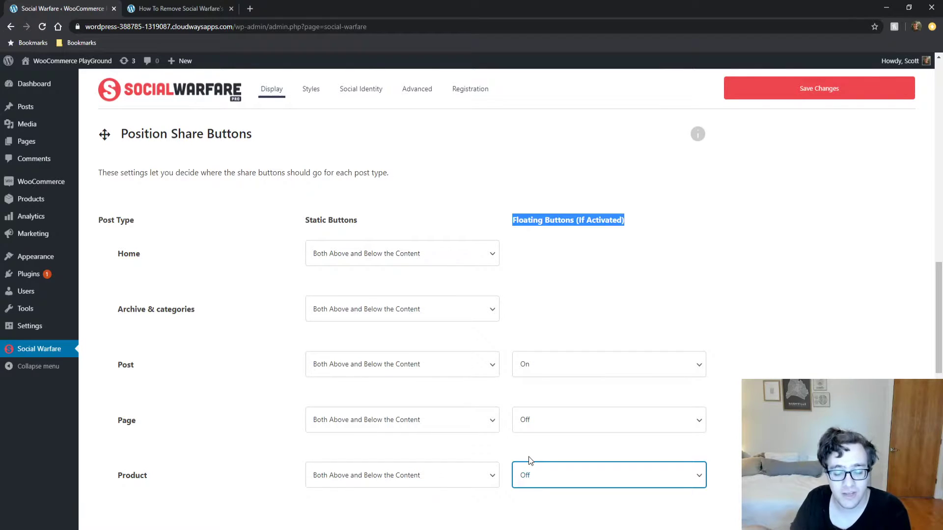
- Turn on the Pinit Button in the Image Hover Pin Button section, keep Image Source at Pin the Image, and save the changes
{"action": "scroll", "coordinate": [526, 393], "scroll_direction": "down", "scroll_amount": 5}
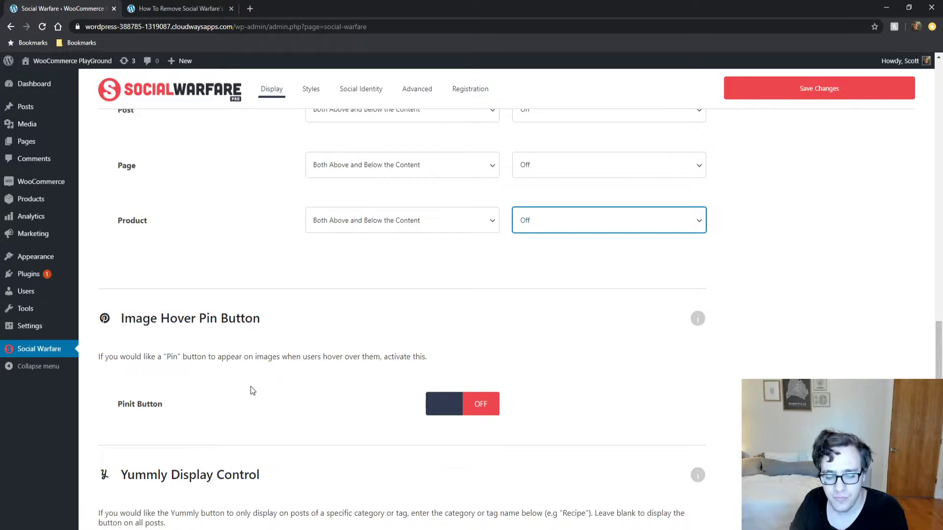
{"action": "left_click", "coordinate": [489, 407]}
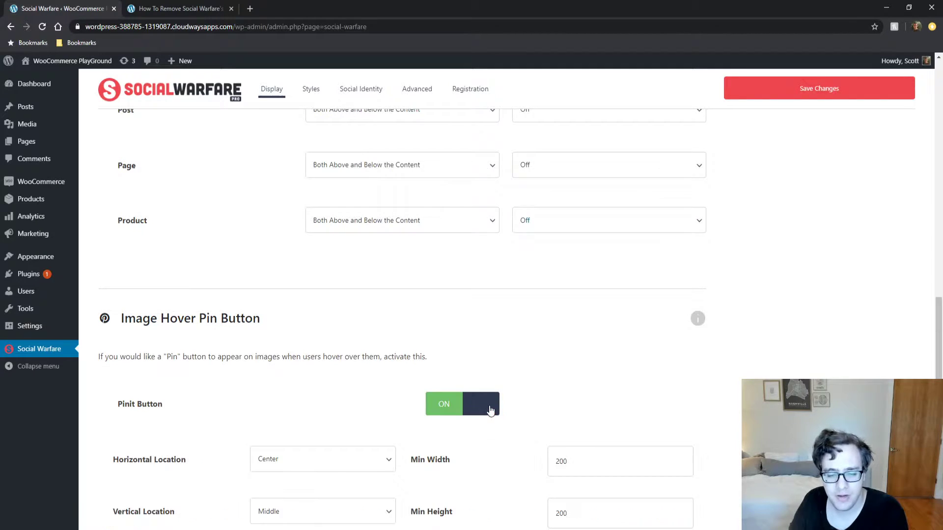
{"action": "scroll", "coordinate": [354, 385], "scroll_direction": "down", "scroll_amount": 2}
{"action": "scroll", "coordinate": [330, 380], "scroll_direction": "down", "scroll_amount": 1}
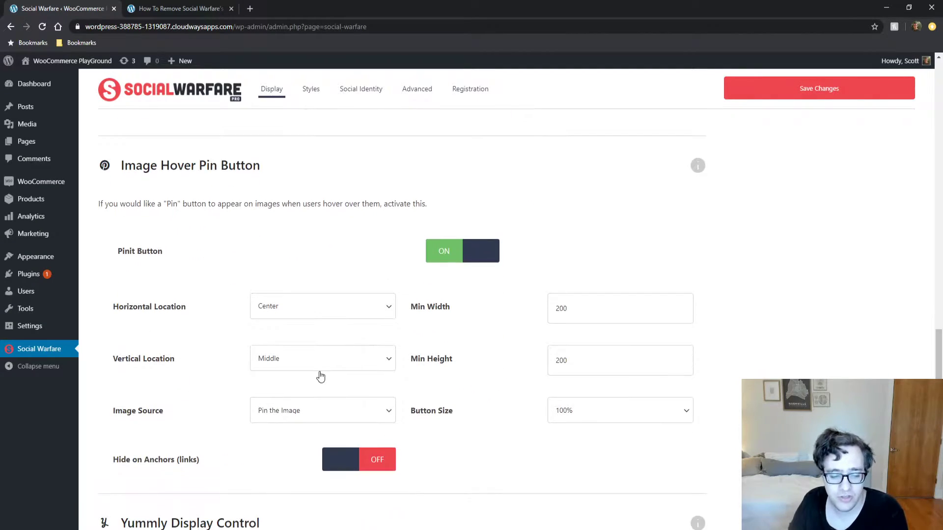
{"action": "left_click", "coordinate": [306, 414]}
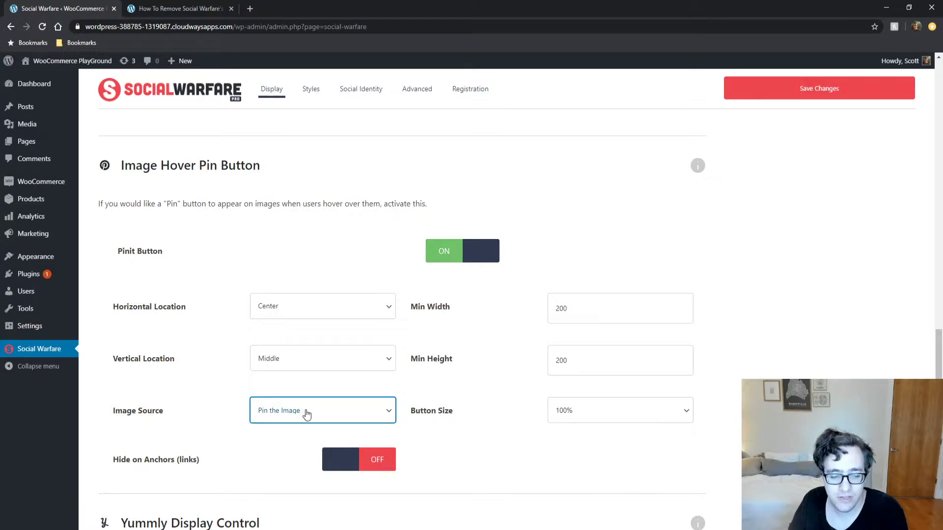
{"action": "left_click", "coordinate": [238, 395]}
{"action": "left_click", "coordinate": [746, 92]}
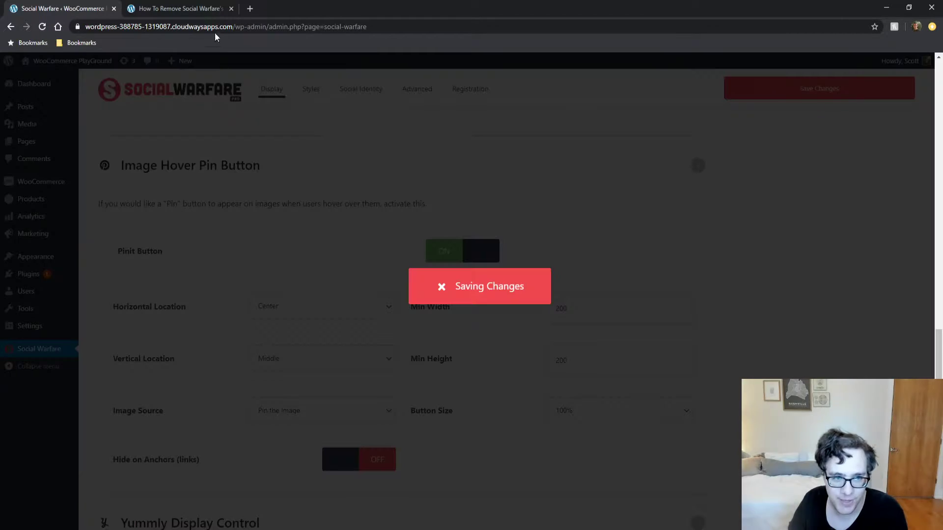
- Reload the post and check its car image for the hover pin button
{"action": "left_click", "coordinate": [194, 9]}
{"action": "key", "text": "F5"}
{"action": "scroll", "coordinate": [153, 344], "scroll_direction": "up", "scroll_amount": 13}
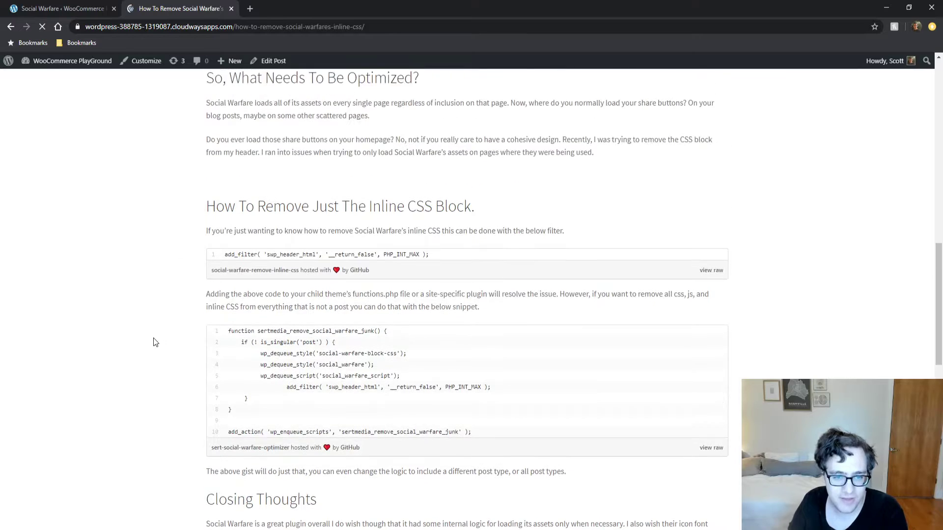
{"action": "middle_click", "coordinate": [165, 343]}
{"action": "middle_click", "coordinate": [164, 344]}
{"action": "scroll", "coordinate": [154, 343], "scroll_direction": "down", "scroll_amount": 3}
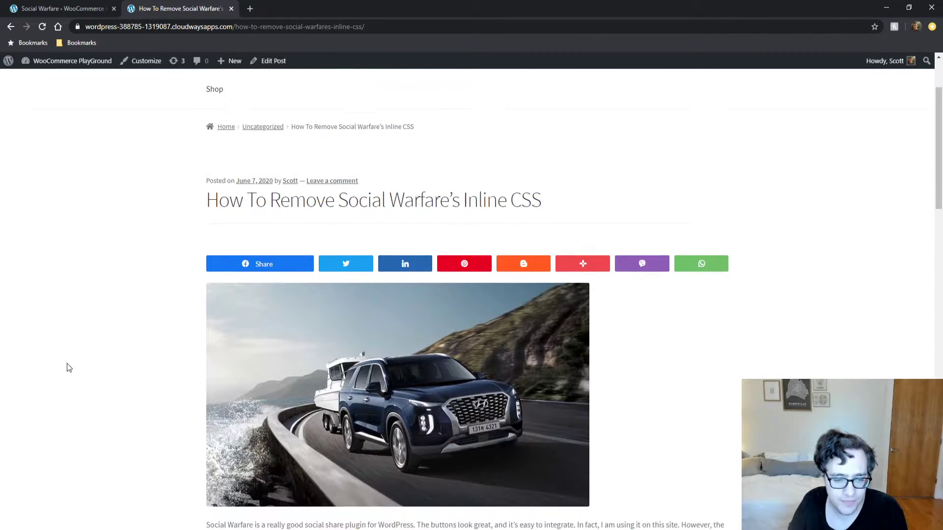
{"action": "mouse_move", "coordinate": [416, 295]}
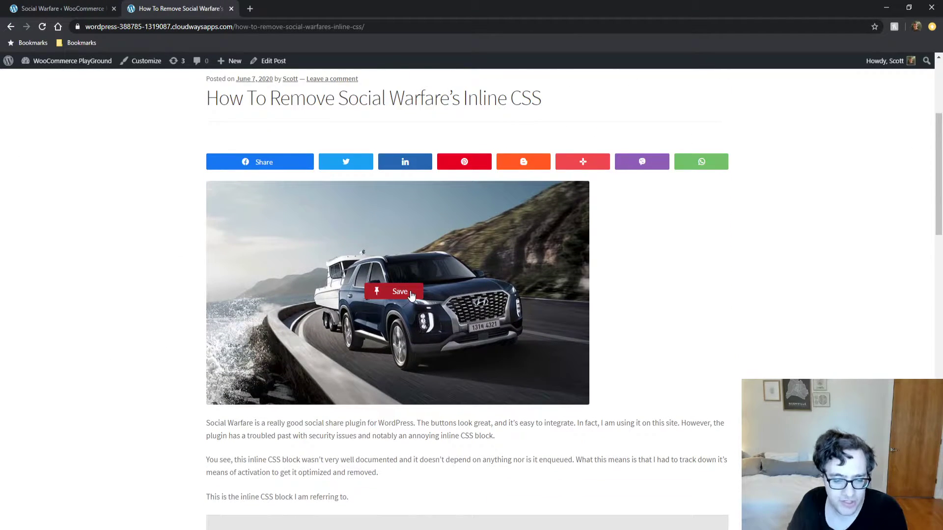
- Review the plugin's remaining display options in the Image Hover Pin Button, Yummly Display Control and Promote Social Warfare sections
{"action": "left_click", "coordinate": [27, 7]}
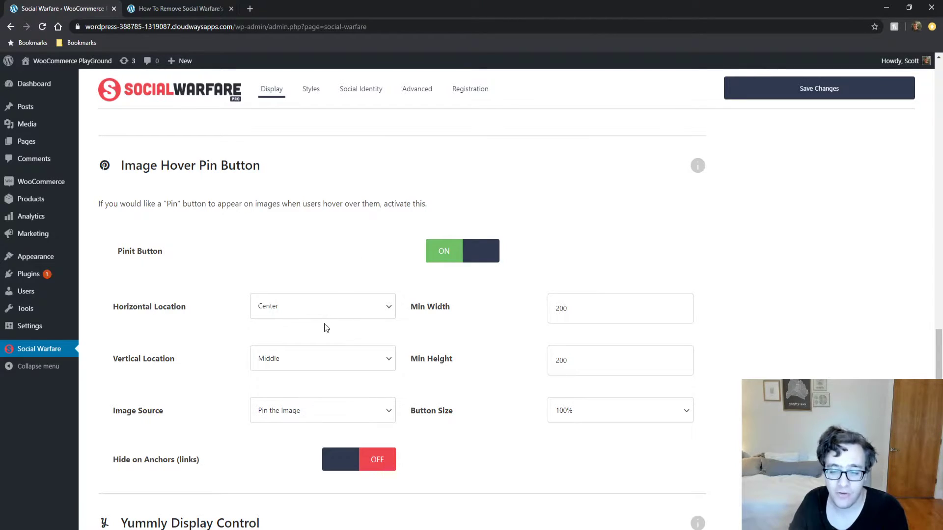
{"action": "scroll", "coordinate": [447, 340], "scroll_direction": "down", "scroll_amount": 5}
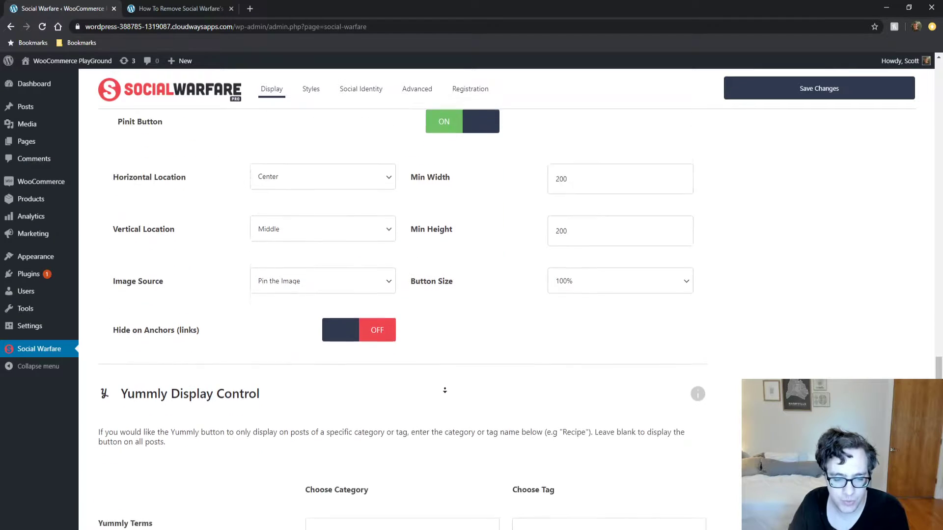
{"action": "scroll", "coordinate": [395, 367], "scroll_direction": "down", "scroll_amount": 2}
{"action": "scroll", "coordinate": [246, 299], "scroll_direction": "up", "scroll_amount": 1}
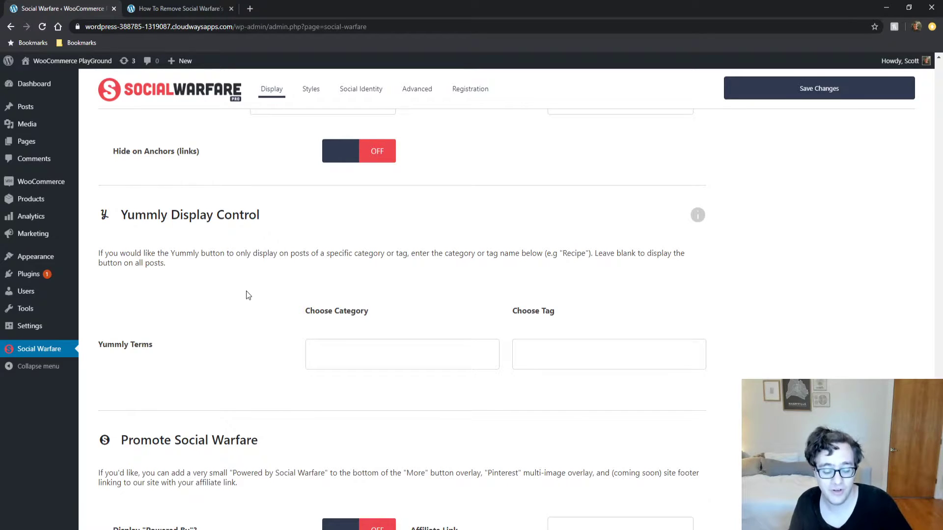
{"action": "scroll", "coordinate": [226, 295], "scroll_direction": "down", "scroll_amount": 2}
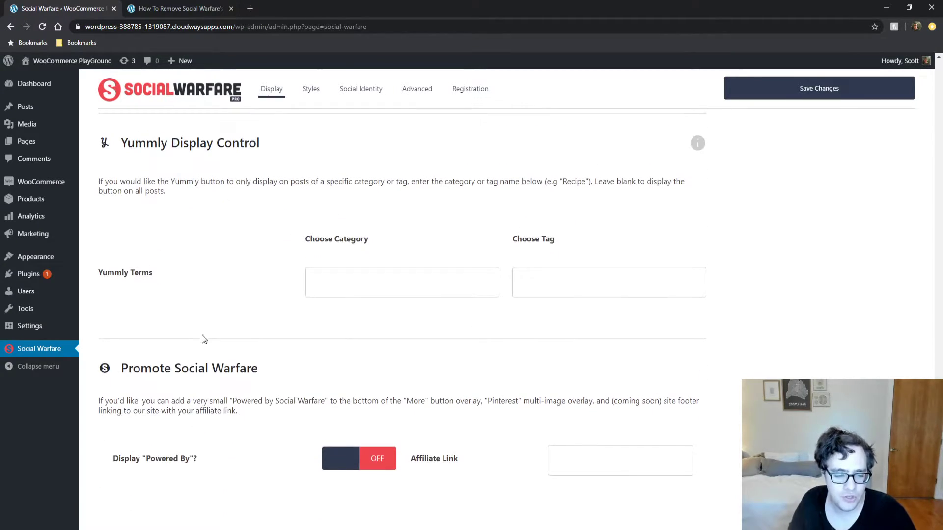
{"action": "left_click_drag", "start_coordinate": [259, 380], "coordinate": [212, 373]}
{"action": "triple_click", "coordinate": [215, 431]}
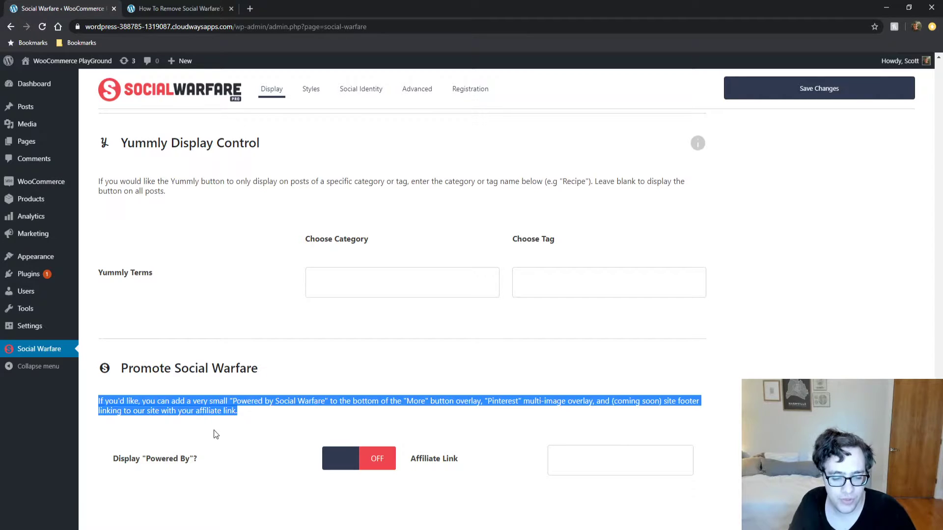
{"action": "left_click", "coordinate": [277, 409]}
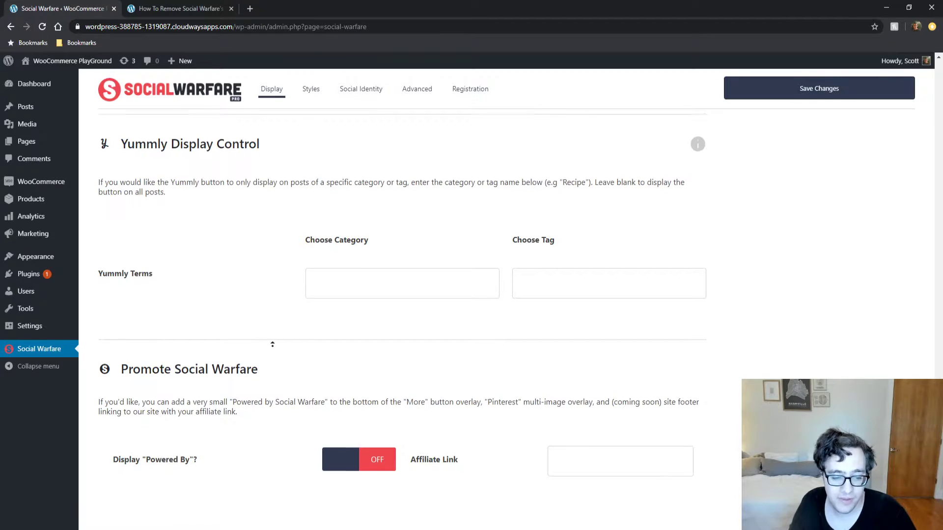
- Review the plugin's Styles settings, including the Buttons Preview and Visual Options, and compare them with the active networks in the Display settings
{"action": "scroll", "coordinate": [273, 343], "scroll_direction": "up", "scroll_amount": 15}
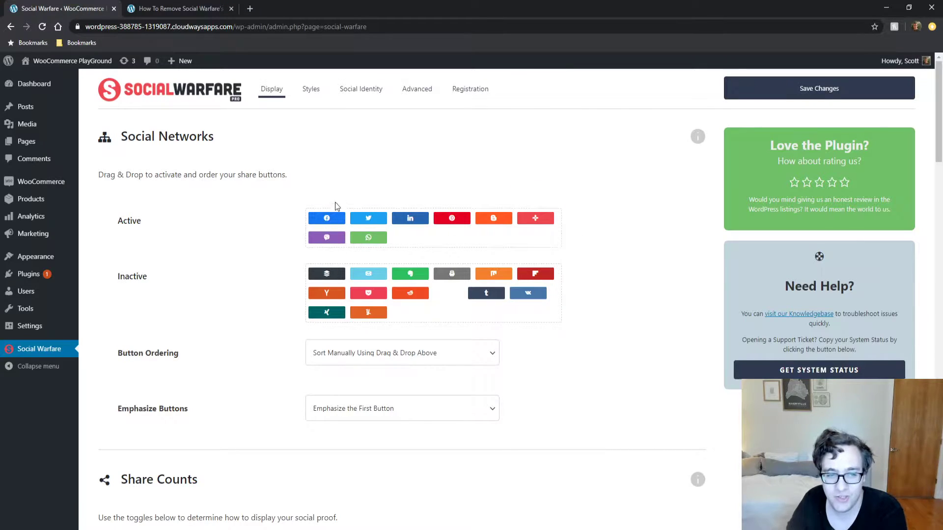
{"action": "left_click", "coordinate": [312, 91]}
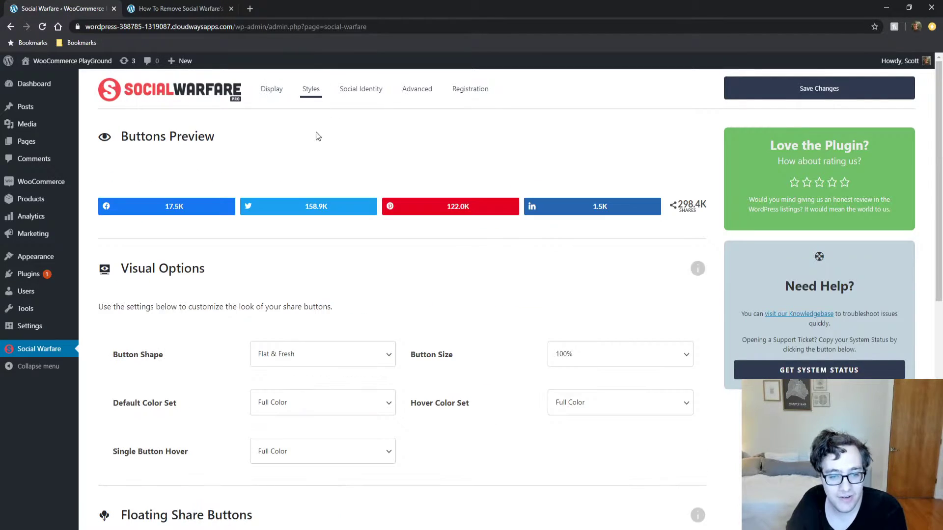
{"action": "scroll", "coordinate": [305, 260], "scroll_direction": "down", "scroll_amount": 2}
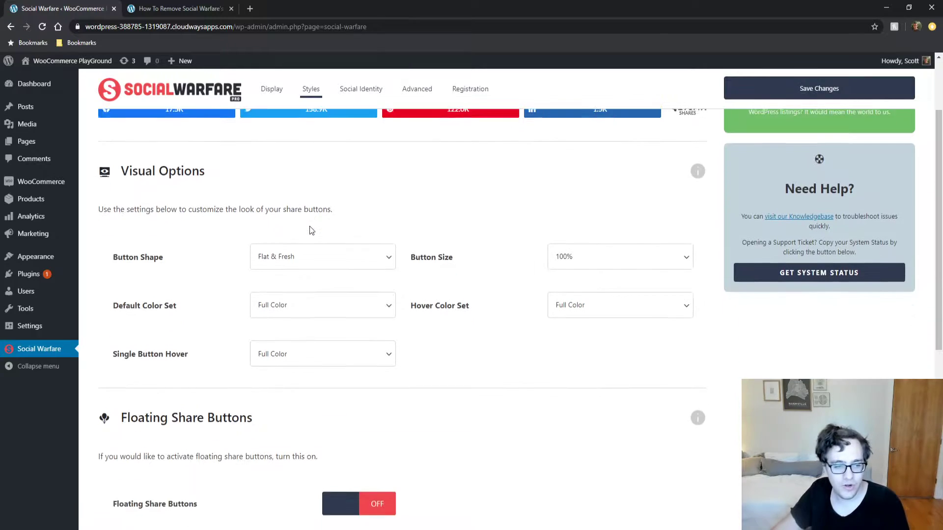
{"action": "scroll", "coordinate": [307, 220], "scroll_direction": "up", "scroll_amount": 2}
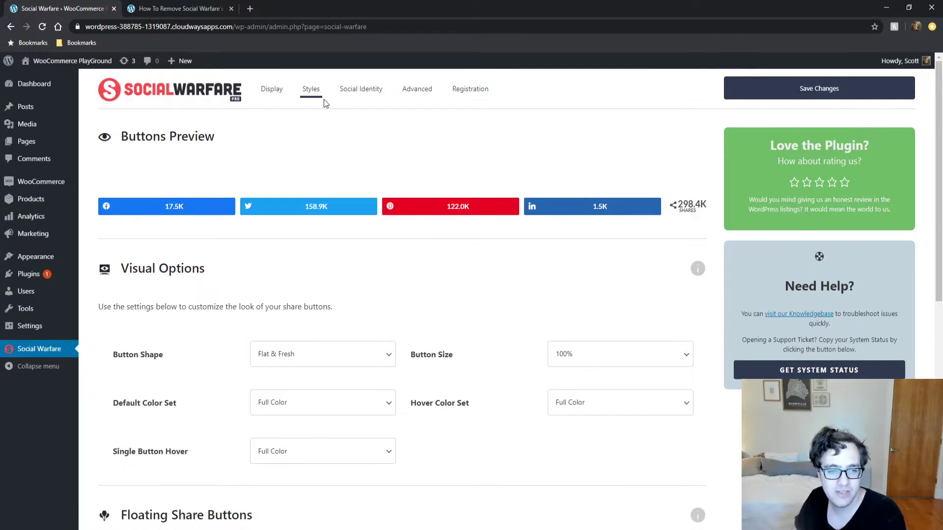
{"action": "left_click", "coordinate": [272, 90]}
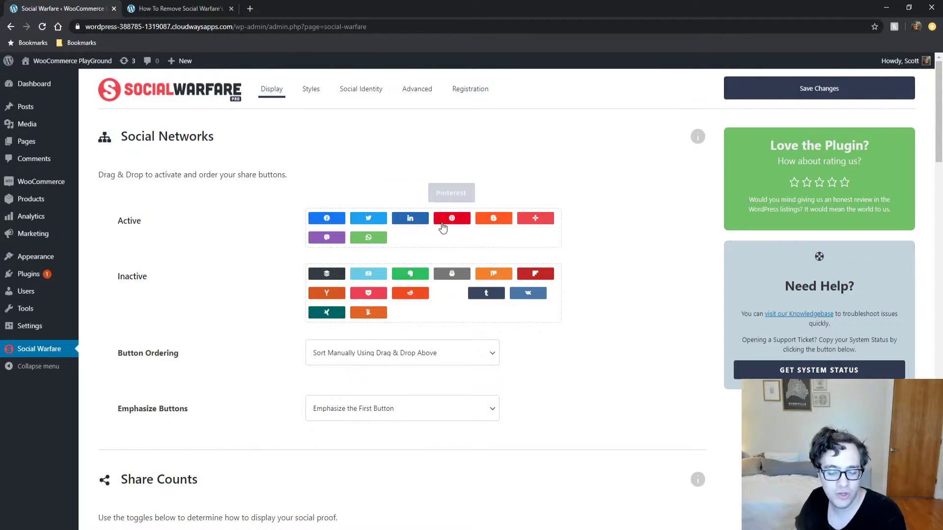
{"action": "left_click", "coordinate": [311, 89]}
{"action": "scroll", "coordinate": [311, 244], "scroll_direction": "down", "scroll_amount": 1}
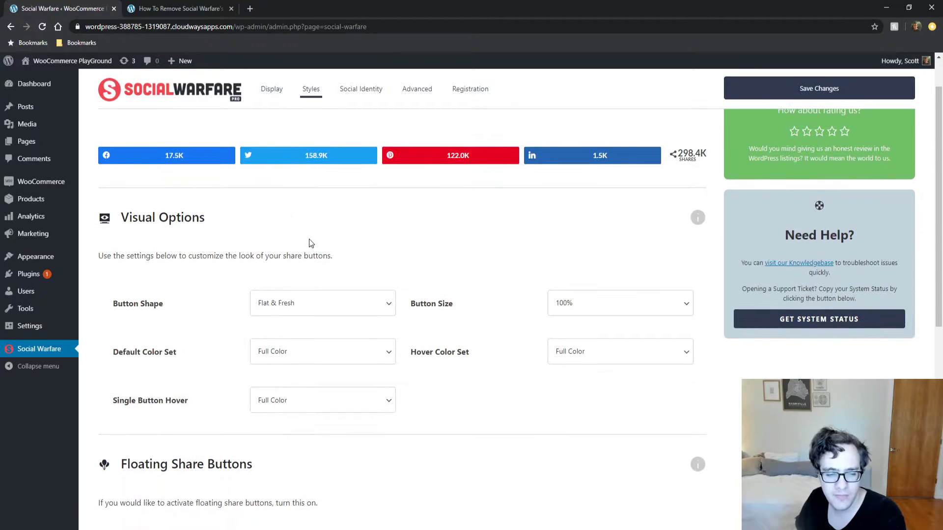
{"action": "scroll", "coordinate": [311, 243], "scroll_direction": "up", "scroll_amount": 1}
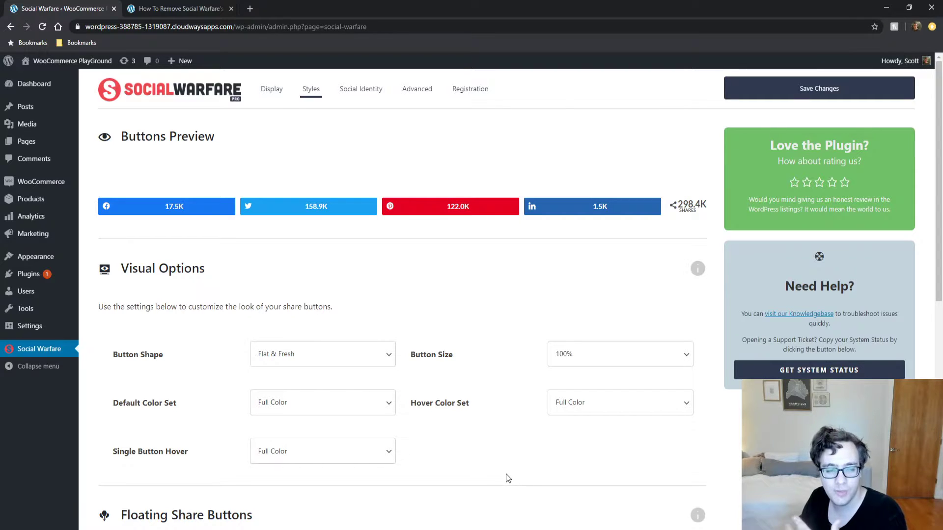
- Preview the button shapes A Leaf on the Wind, Shift and Pills, and set Button Shape to Three-Dee
{"action": "left_click", "coordinate": [322, 363]}
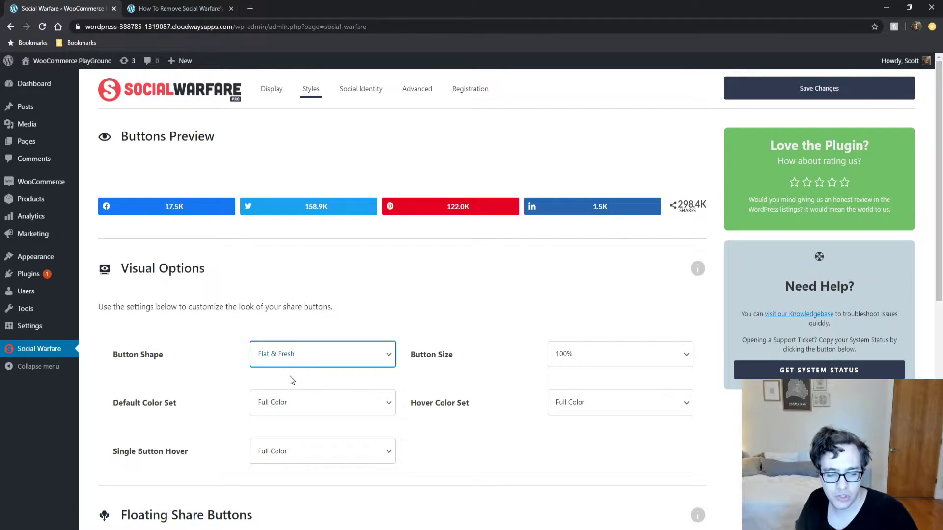
{"action": "key", "text": "Down"}
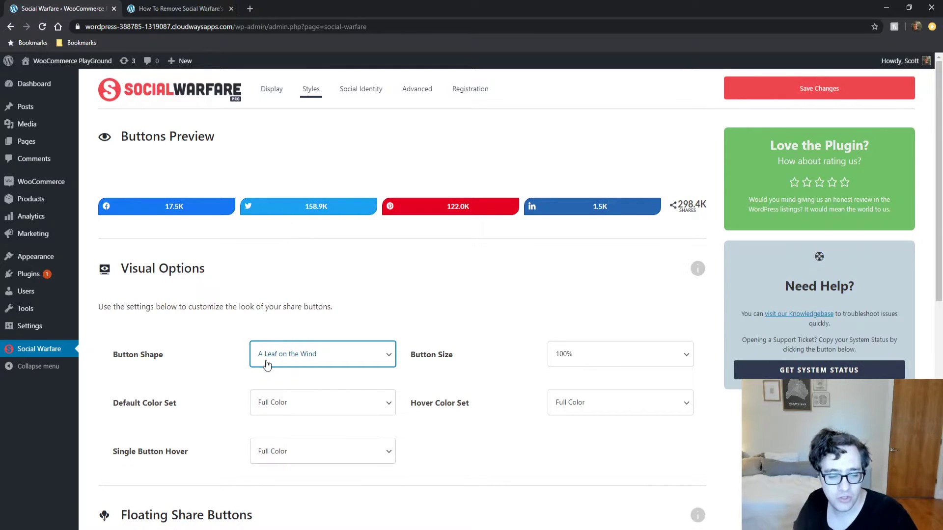
{"action": "key", "text": "Down"}
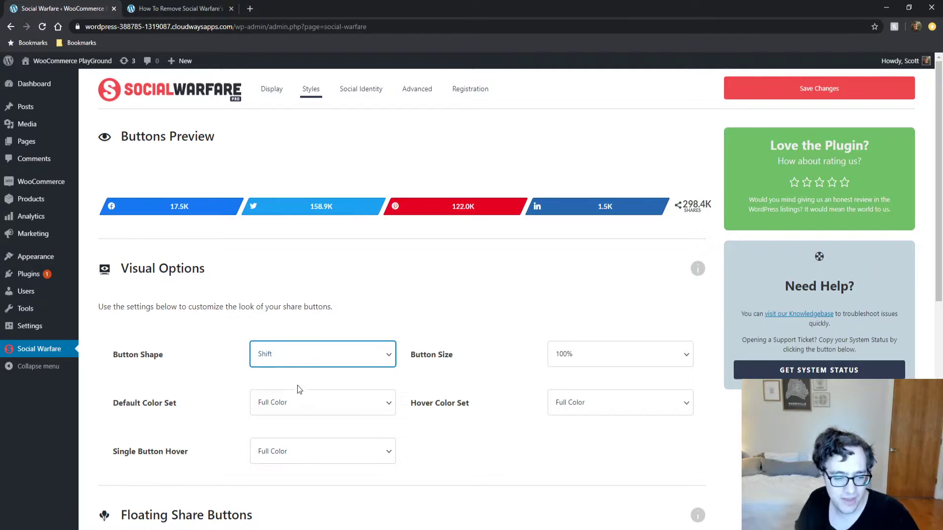
{"action": "key", "text": "Down"}
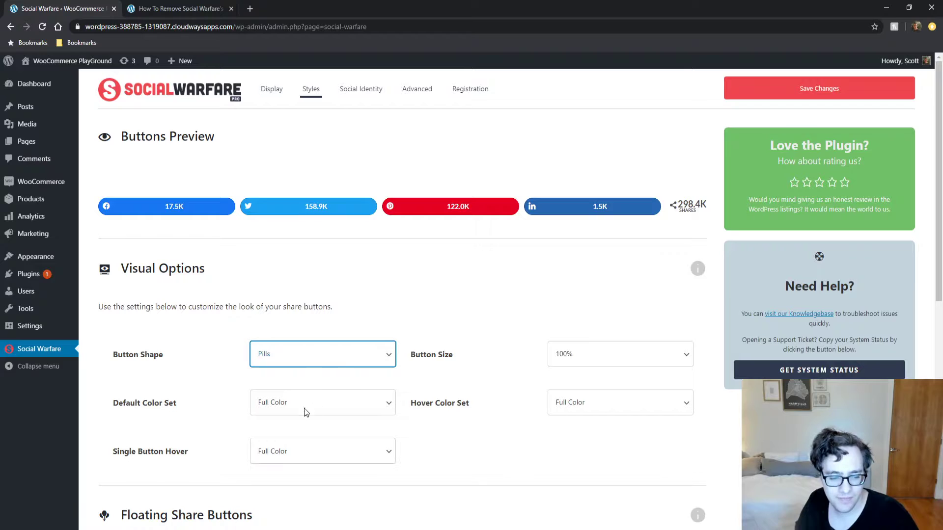
{"action": "left_click", "coordinate": [275, 395]}
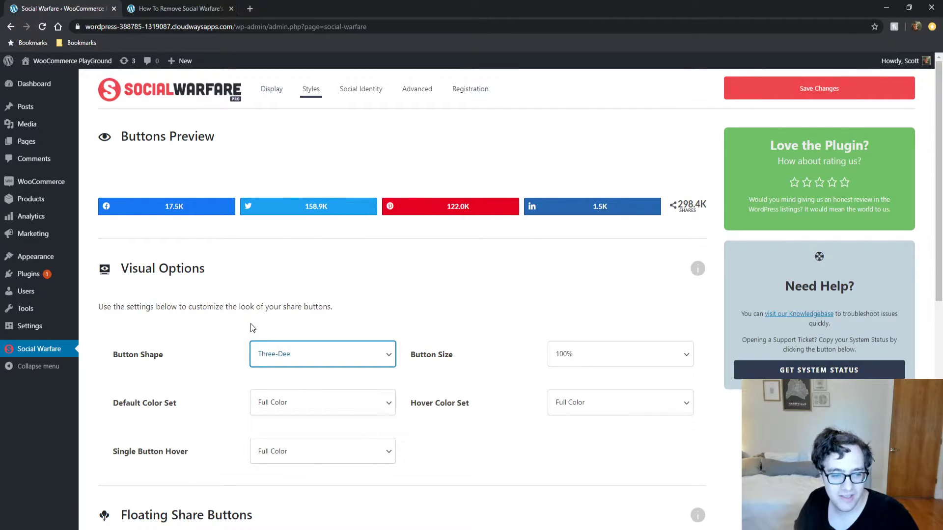
- Preview the button shapes Shift, Connected and Dark, and set Button Shape to Modern
{"action": "left_click", "coordinate": [295, 362]}
{"action": "left_click", "coordinate": [298, 393]}
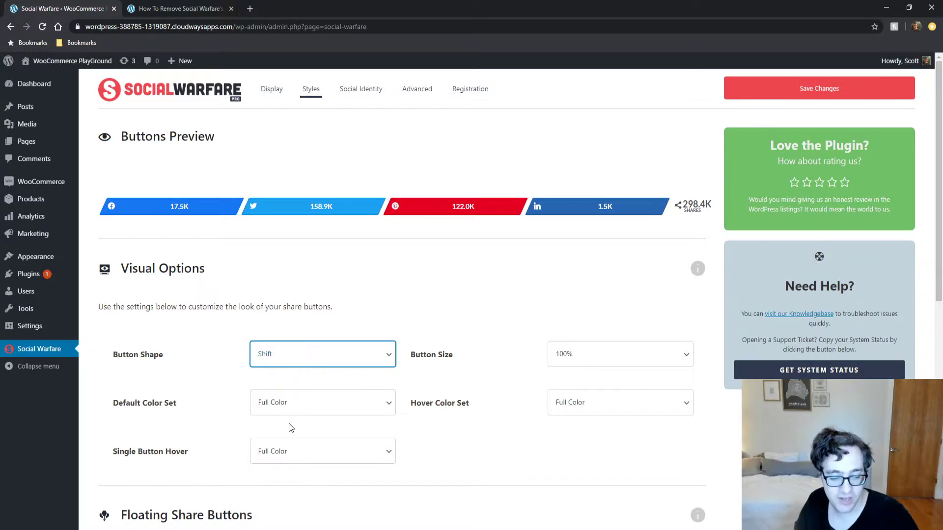
{"action": "key", "text": "Up"}
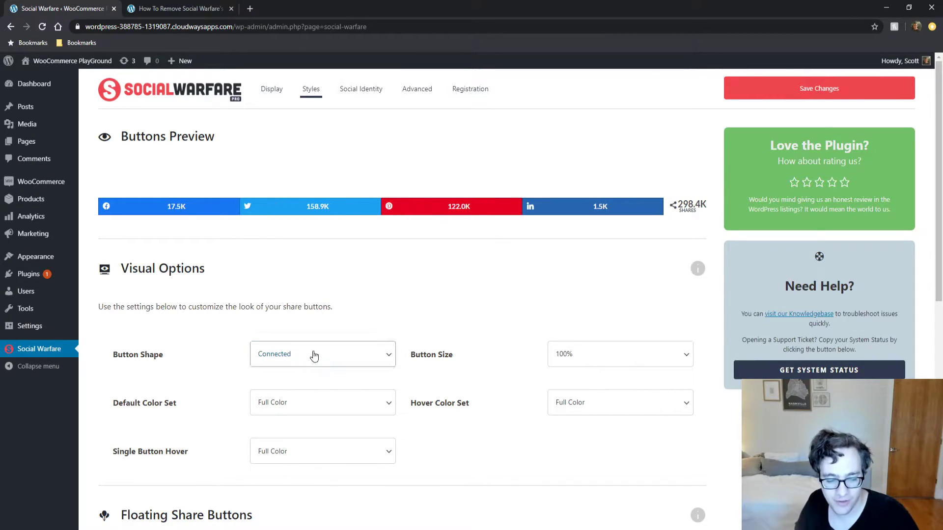
{"action": "key", "text": "Up"}
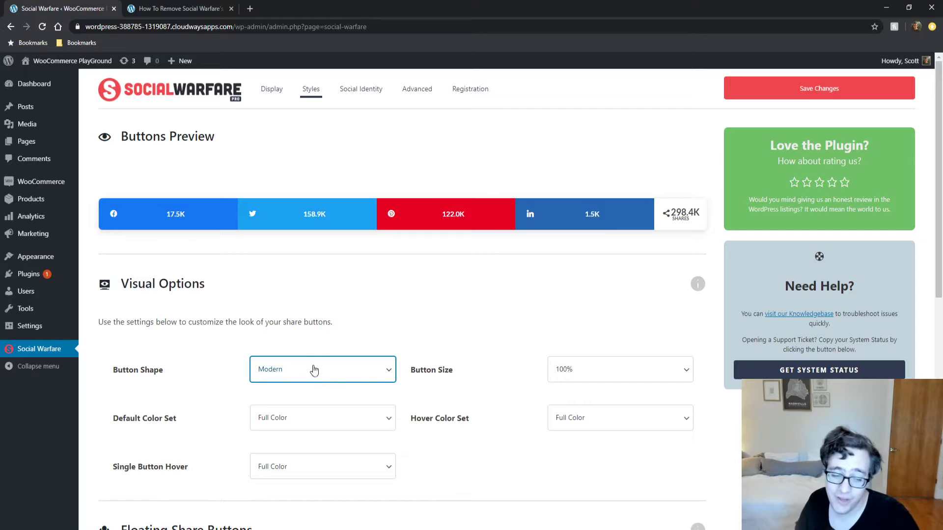
{"action": "left_click", "coordinate": [302, 458]}
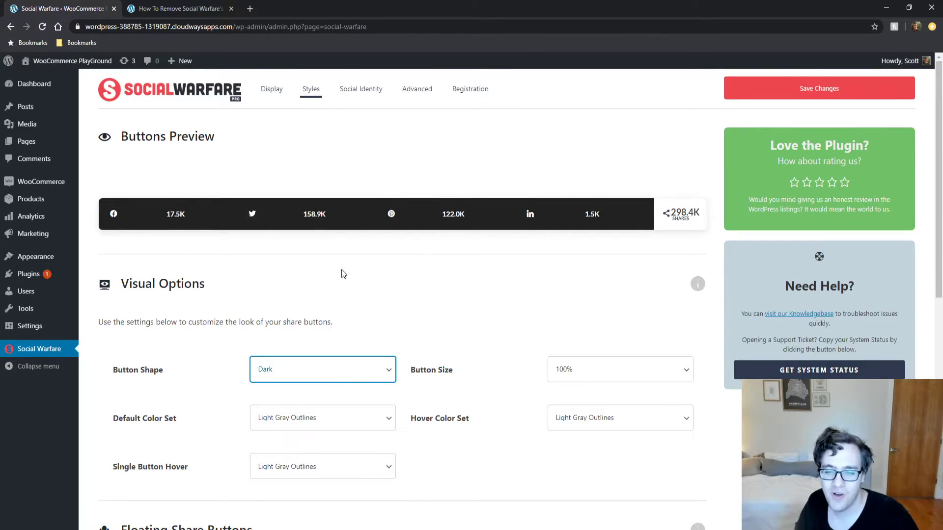
{"action": "key", "text": "Up"}
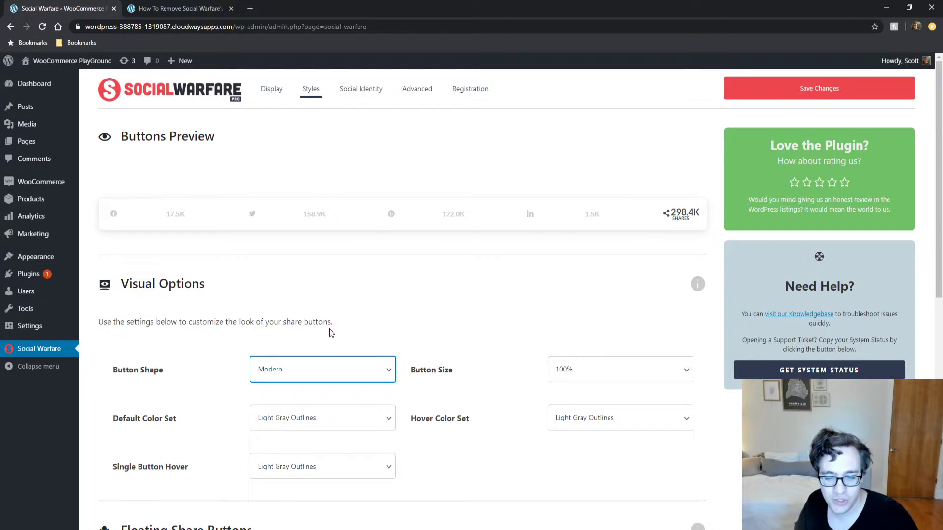
- Preview the share buttons with Default Color Set on Full Color and on Dark Gray
{"action": "left_click", "coordinate": [326, 427]}
{"action": "scroll", "coordinate": [472, 305], "scroll_direction": "down", "scroll_amount": 3}
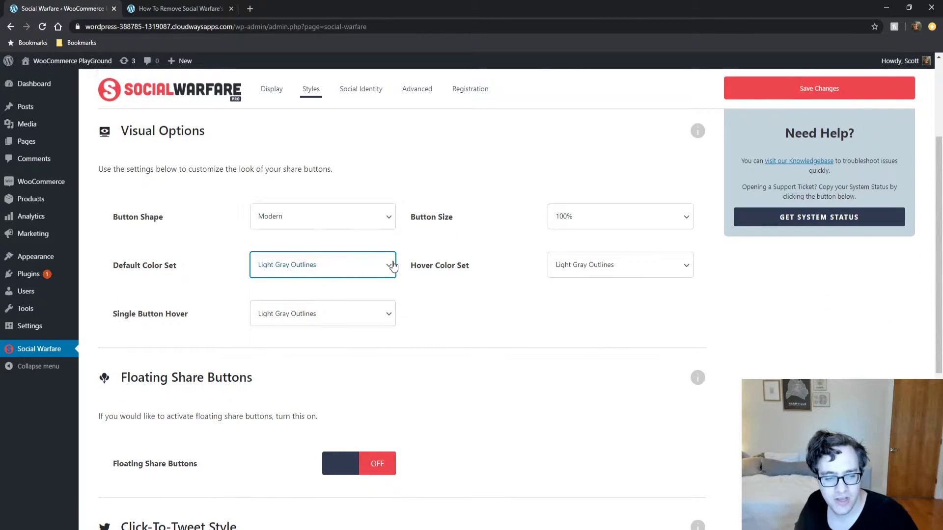
{"action": "scroll", "coordinate": [390, 265], "scroll_direction": "up", "scroll_amount": 1}
{"action": "left_click", "coordinate": [310, 333]}
{"action": "scroll", "coordinate": [312, 331], "scroll_direction": "up", "scroll_amount": 1}
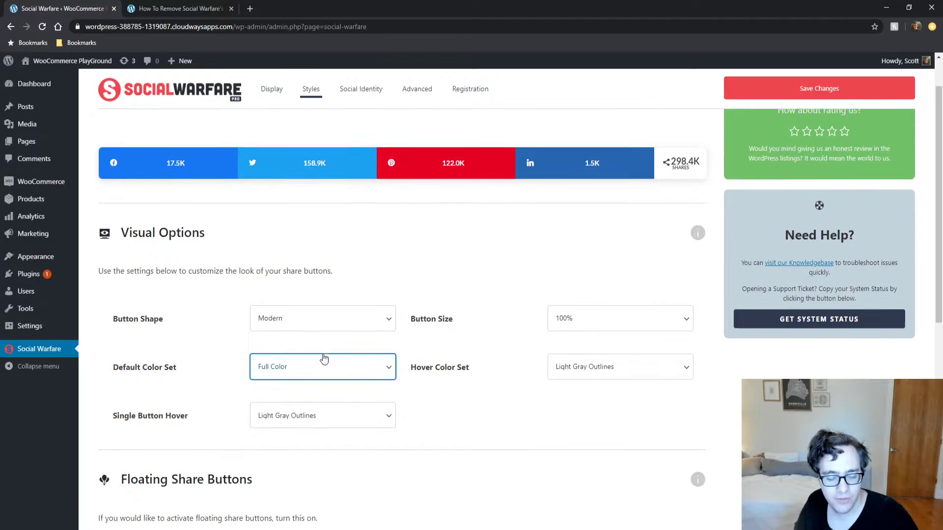
{"action": "left_click", "coordinate": [316, 369]}
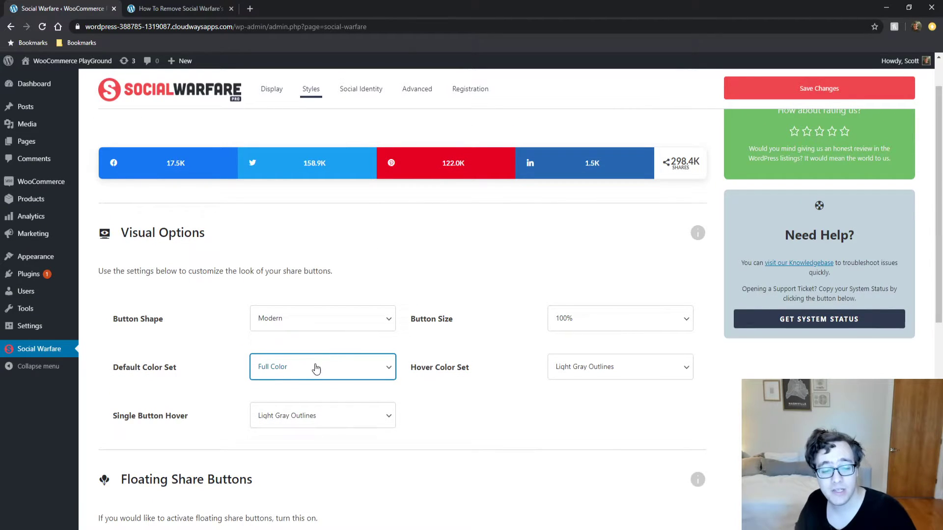
{"action": "left_click", "coordinate": [300, 396]}
{"action": "left_click", "coordinate": [294, 414]}
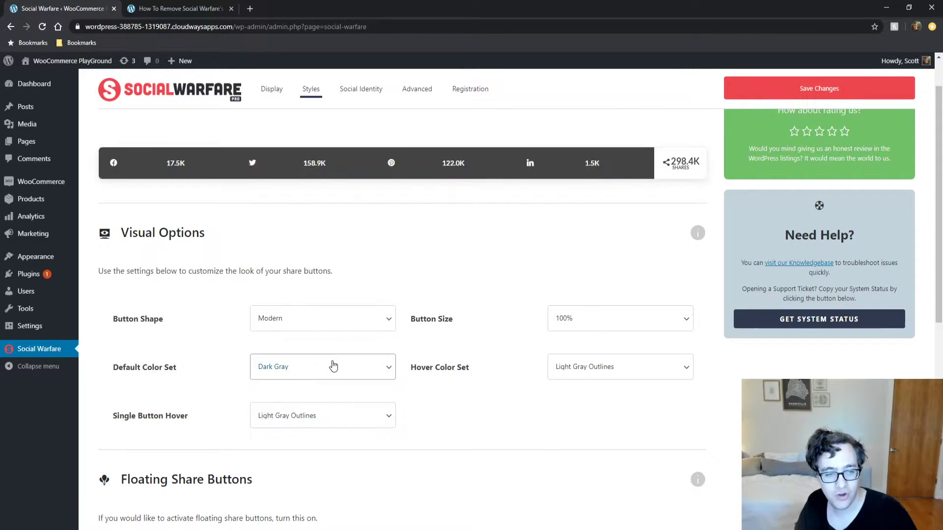
- Try Custom Color as the Default Color Set, choose Dark Gray Outlines instead, and check the hover effect in the Buttons Preview
{"action": "left_click", "coordinate": [322, 463]}
{"action": "left_click_drag", "start_coordinate": [615, 412], "coordinate": [511, 413]}
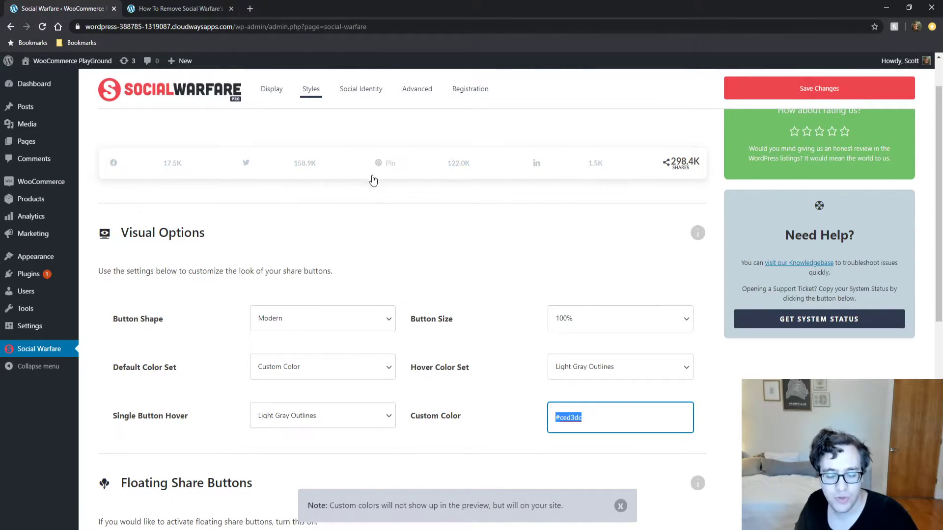
{"action": "left_click", "coordinate": [346, 374]}
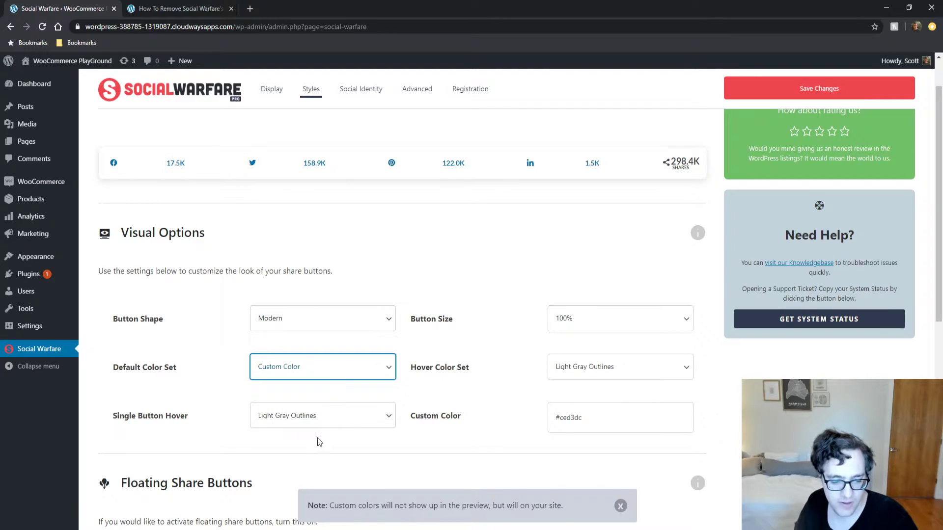
{"action": "left_click", "coordinate": [304, 450]}
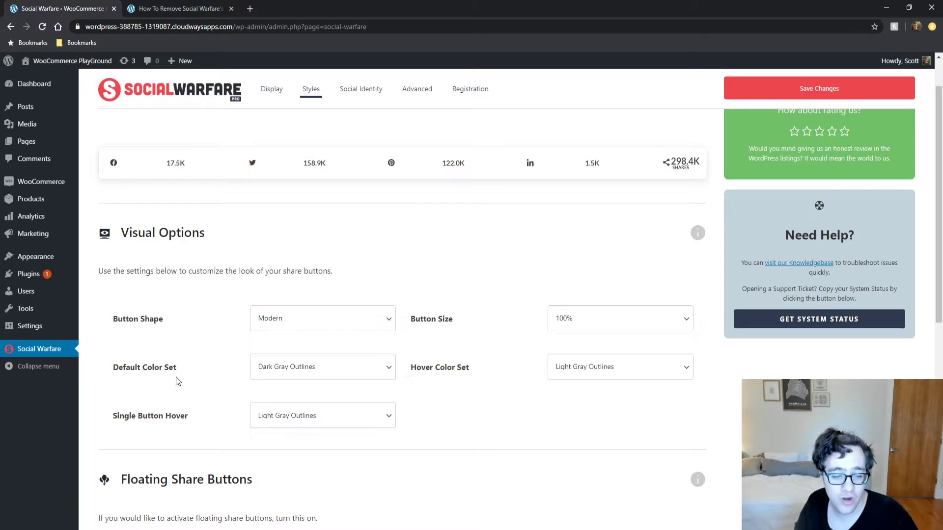
{"action": "left_click_drag", "start_coordinate": [178, 372], "coordinate": [138, 369]}
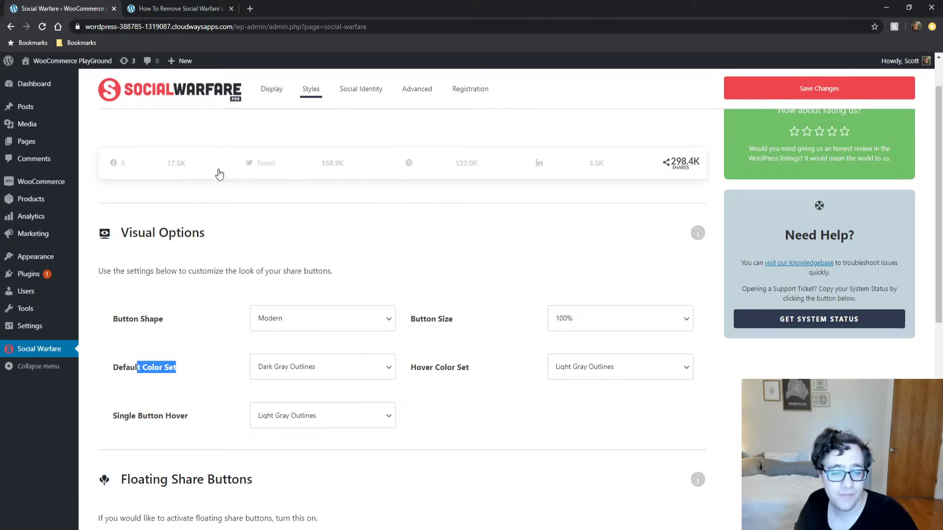
{"action": "left_click", "coordinate": [452, 442]}
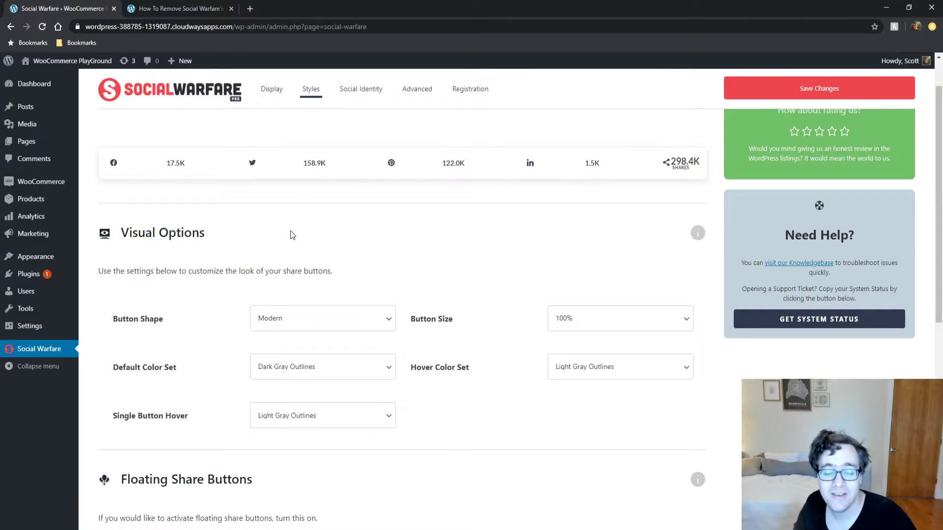
- Preview Button Size at 140%, 70%, 90%, 80% and 110%, and return it to 100%
{"action": "left_click", "coordinate": [609, 325]}
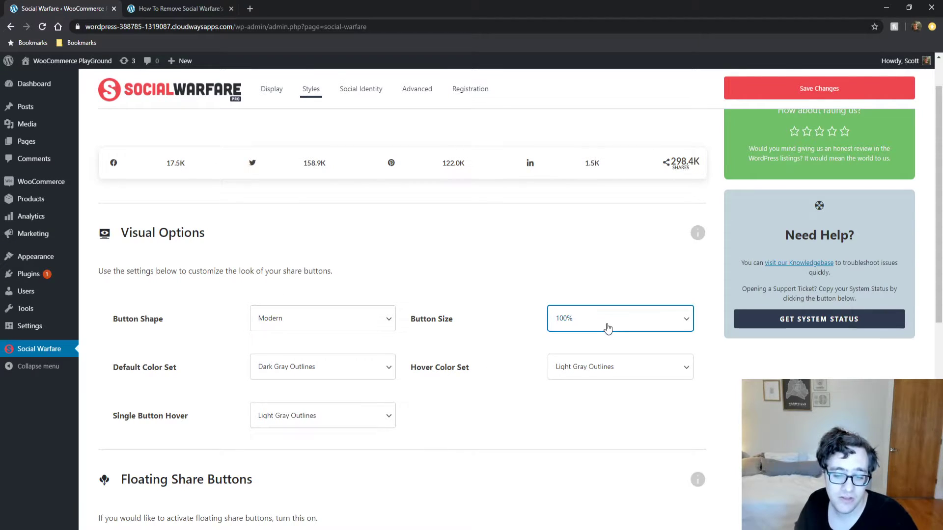
{"action": "left_click", "coordinate": [583, 340]}
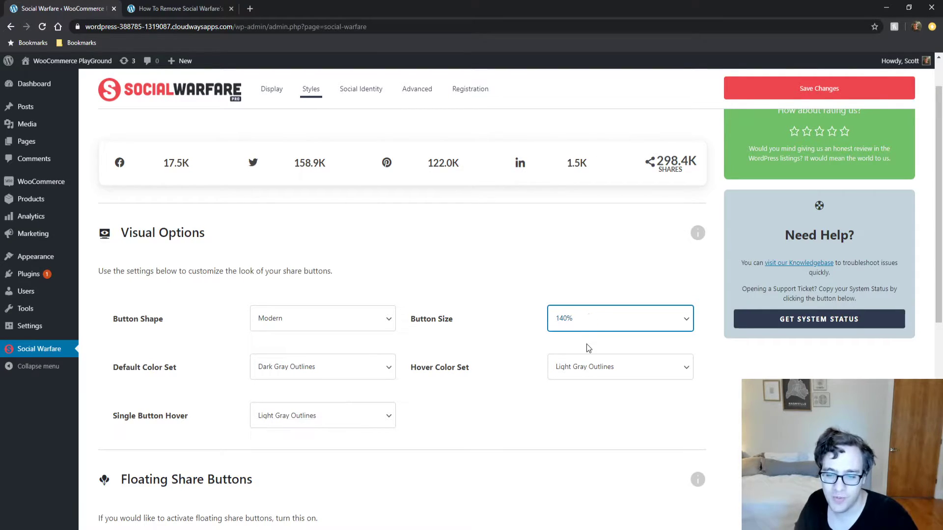
{"action": "left_click", "coordinate": [588, 415]}
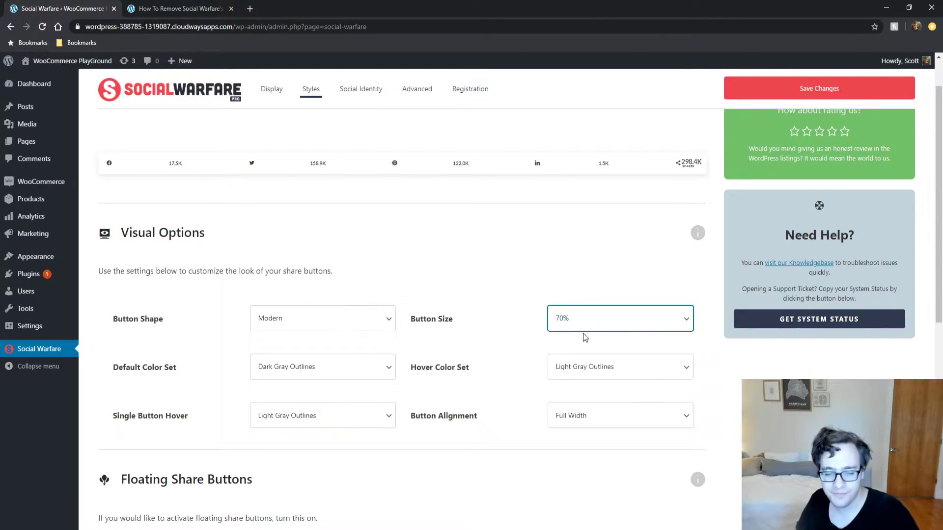
{"action": "left_click", "coordinate": [606, 314]}
{"action": "left_click", "coordinate": [567, 375]}
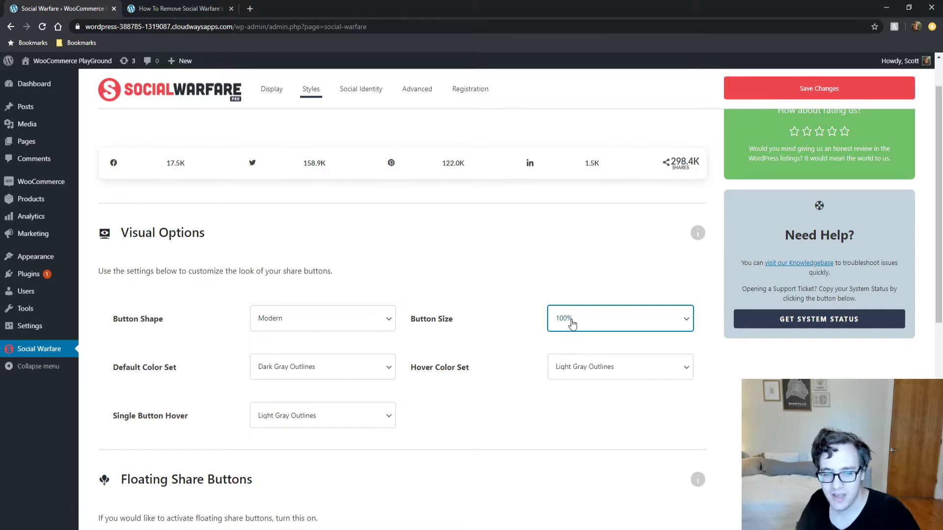
{"action": "left_click", "coordinate": [581, 312]}
{"action": "left_click", "coordinate": [580, 371]}
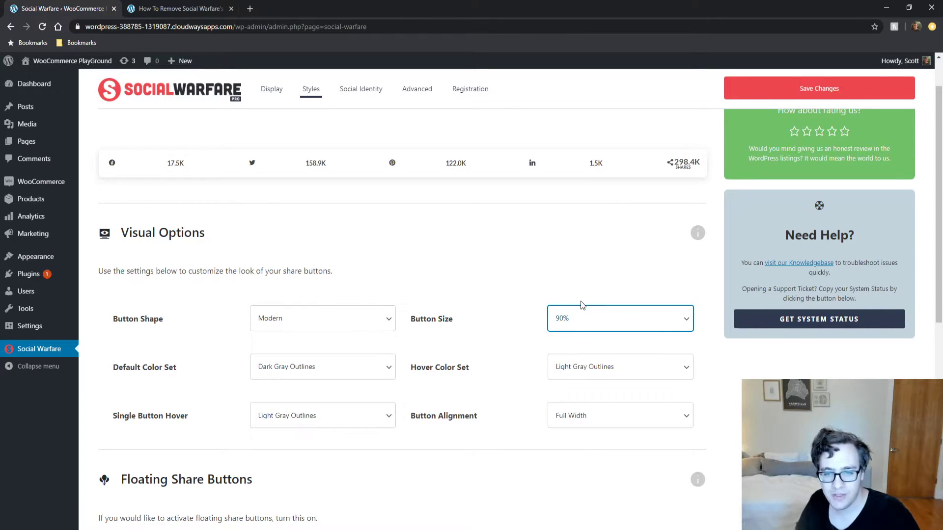
{"action": "left_click", "coordinate": [574, 399]}
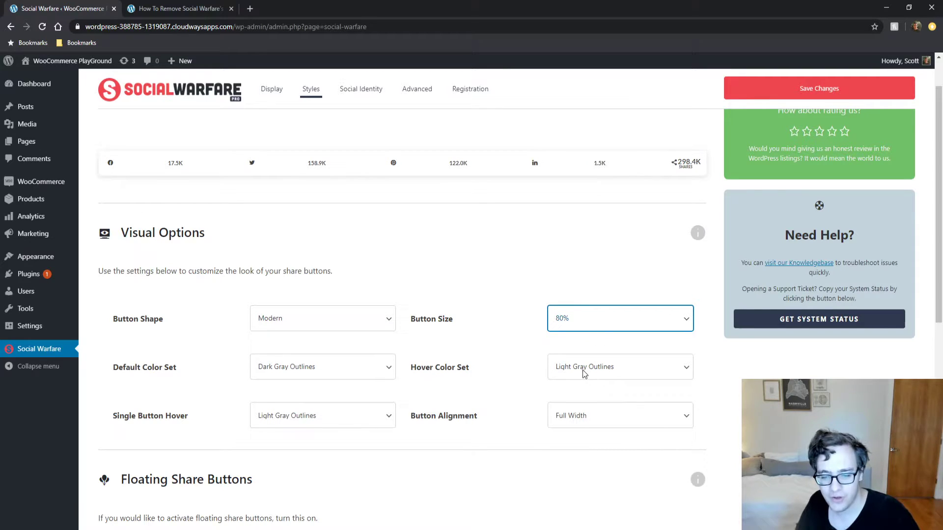
{"action": "left_click", "coordinate": [582, 370]}
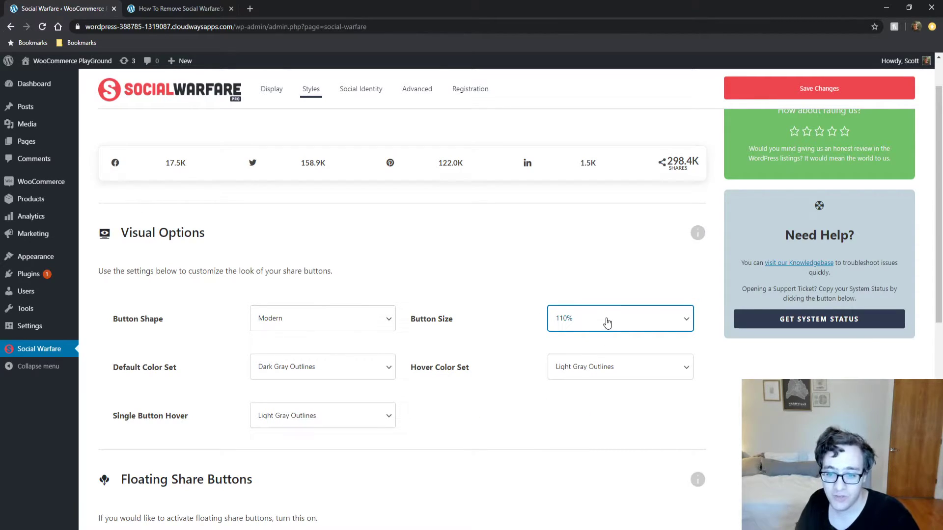
{"action": "left_click", "coordinate": [606, 383]}
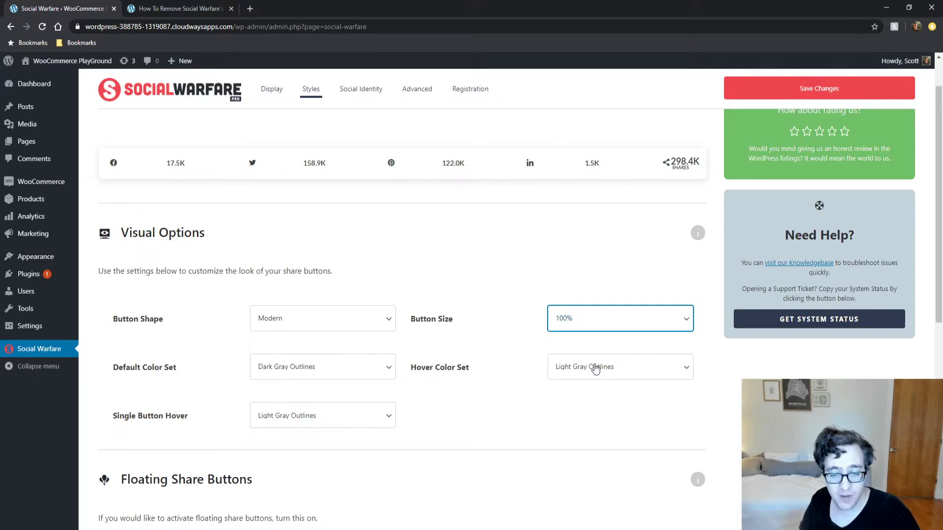
- Turn on Floating Share Buttons with Float Position set to On the left side of the page, and save the changes
{"action": "scroll", "coordinate": [429, 350], "scroll_direction": "down", "scroll_amount": 8}
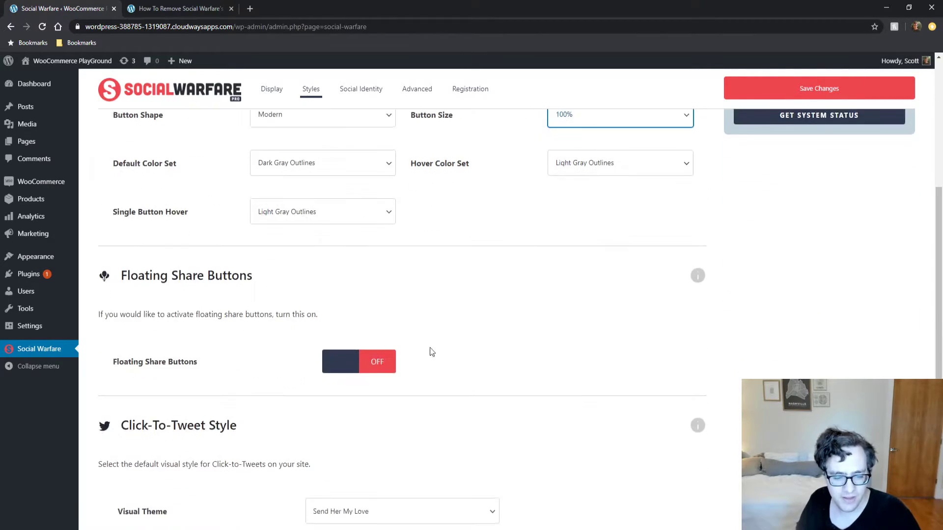
{"action": "scroll", "coordinate": [421, 330], "scroll_direction": "up", "scroll_amount": 2}
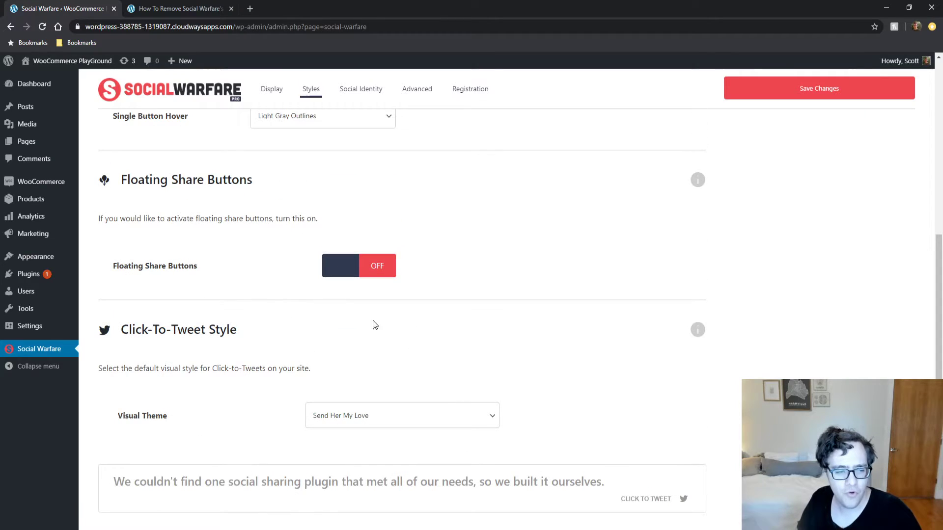
{"action": "left_click", "coordinate": [385, 263]}
{"action": "left_click", "coordinate": [609, 264]}
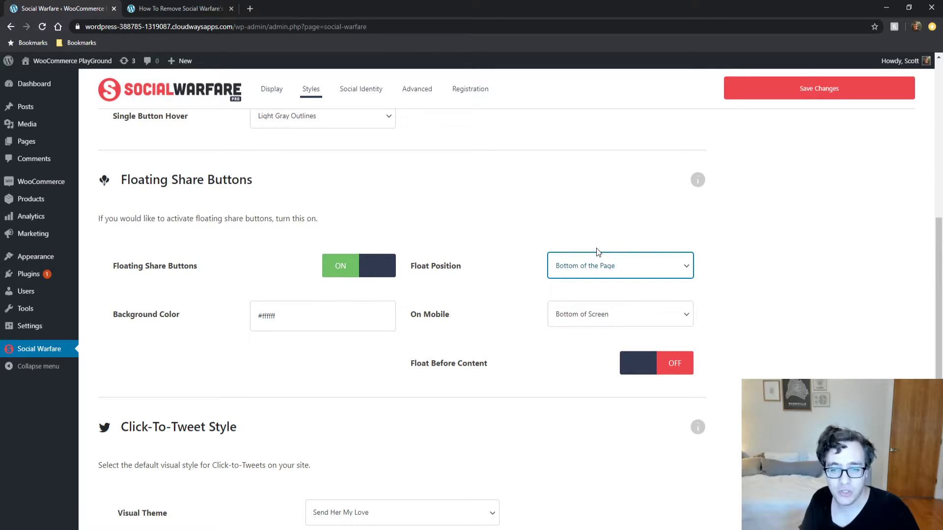
{"action": "left_click", "coordinate": [596, 311]}
{"action": "left_click", "coordinate": [787, 87]}
- Reload the post and look through it to check the restyled share buttons and the floating buttons
{"action": "left_click", "coordinate": [180, 7]}
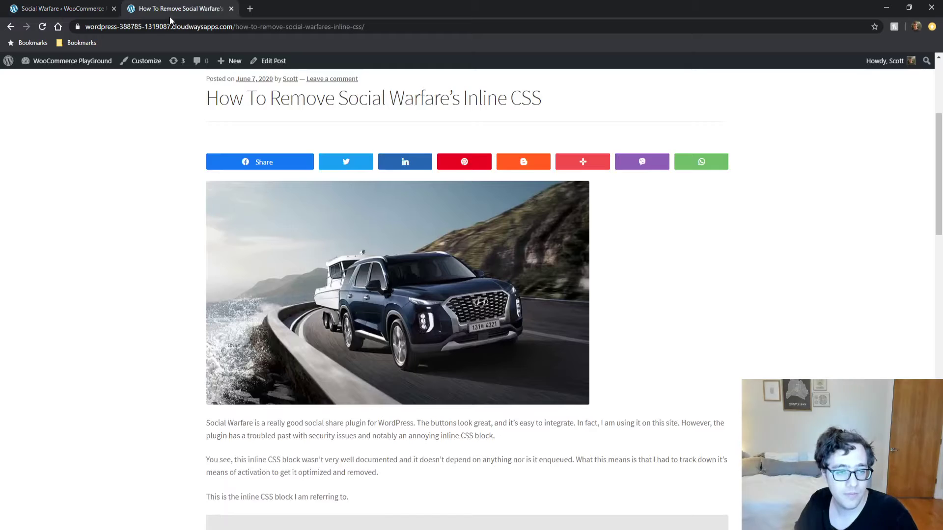
{"action": "key", "text": "F5"}
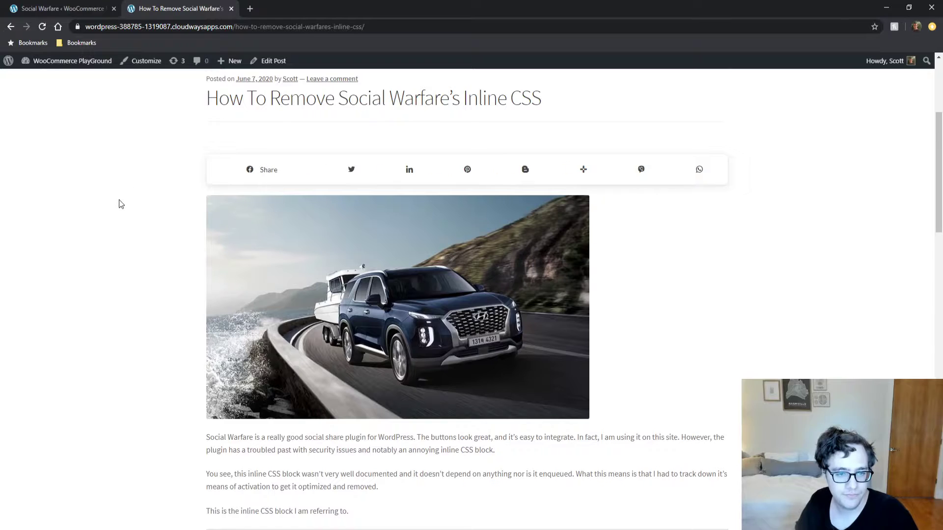
{"action": "scroll", "coordinate": [107, 199], "scroll_direction": "down", "scroll_amount": 8}
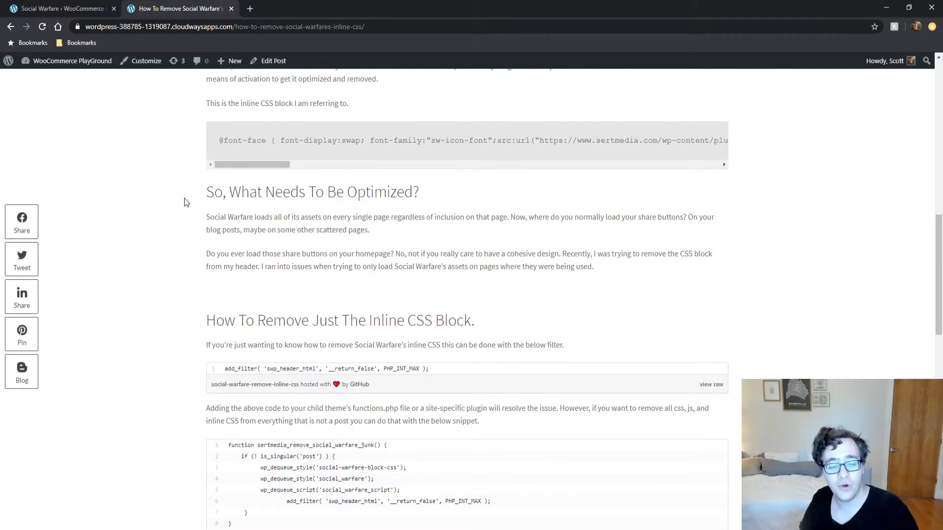
{"action": "scroll", "coordinate": [206, 234], "scroll_direction": "down", "scroll_amount": 8}
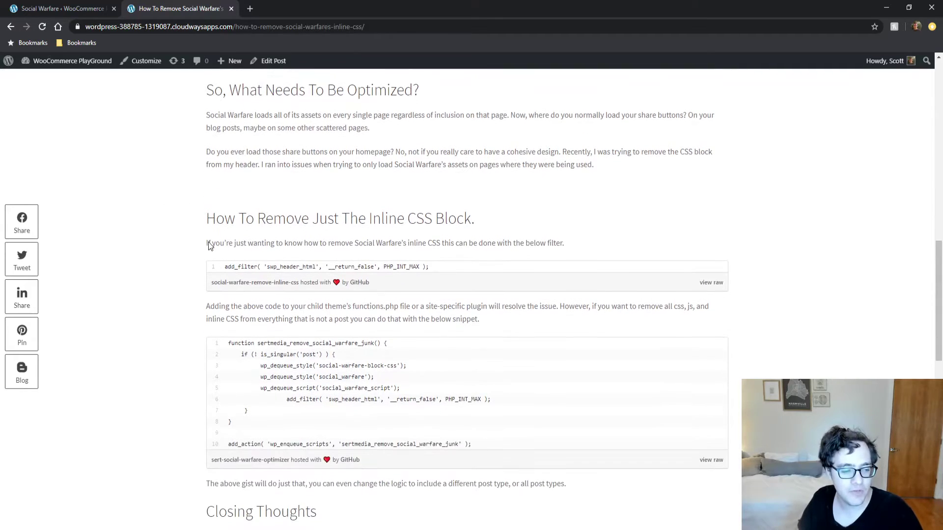
{"action": "scroll", "coordinate": [126, 235], "scroll_direction": "up", "scroll_amount": 5}
{"action": "scroll", "coordinate": [136, 238], "scroll_direction": "up", "scroll_amount": 7}
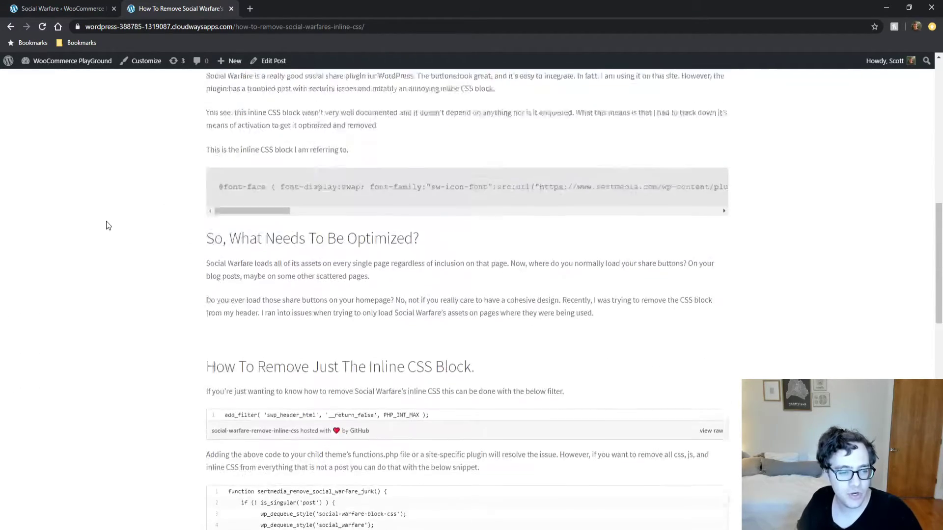
- Set the floating buttons' Float Position to On the right side of the page and save the changes
{"action": "key", "text": "ctrl+1"}
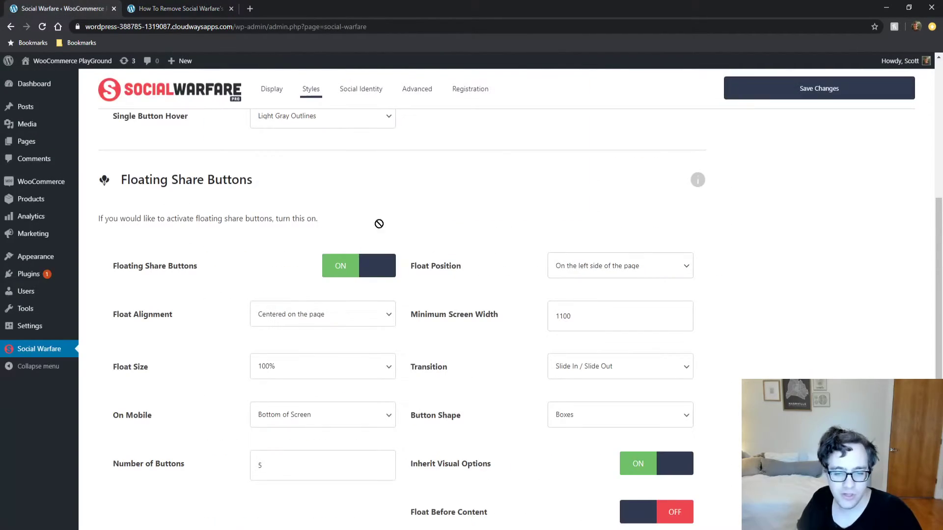
{"action": "left_click", "coordinate": [609, 269]}
{"action": "left_click", "coordinate": [596, 315]}
{"action": "left_click", "coordinate": [758, 101]}
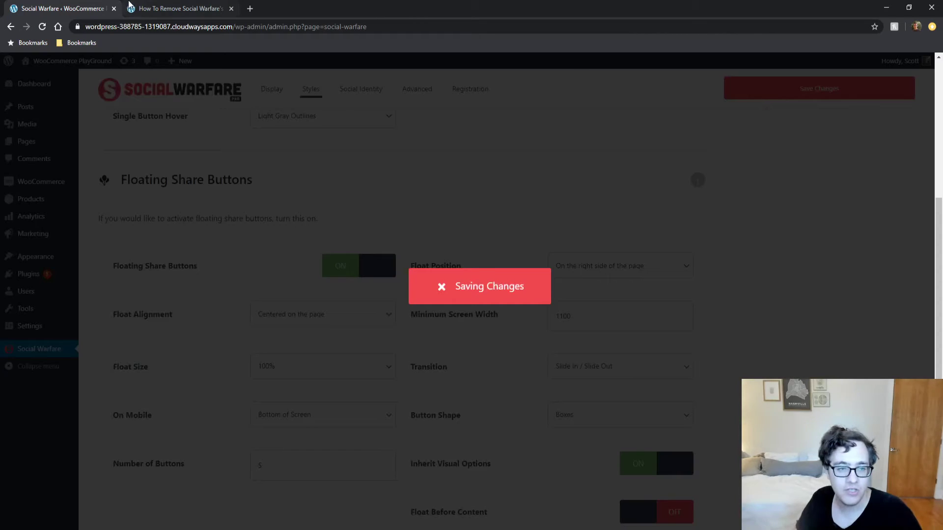
- Reload the post and check the floating share buttons' new position while moving through the article
{"action": "left_click", "coordinate": [162, 8]}
{"action": "key", "text": "F5"}
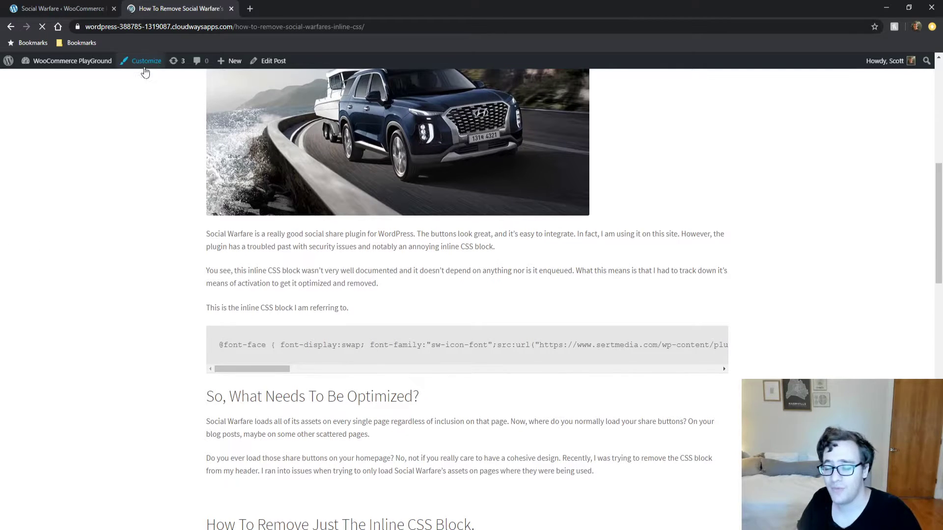
{"action": "scroll", "coordinate": [221, 272], "scroll_direction": "down", "scroll_amount": 3}
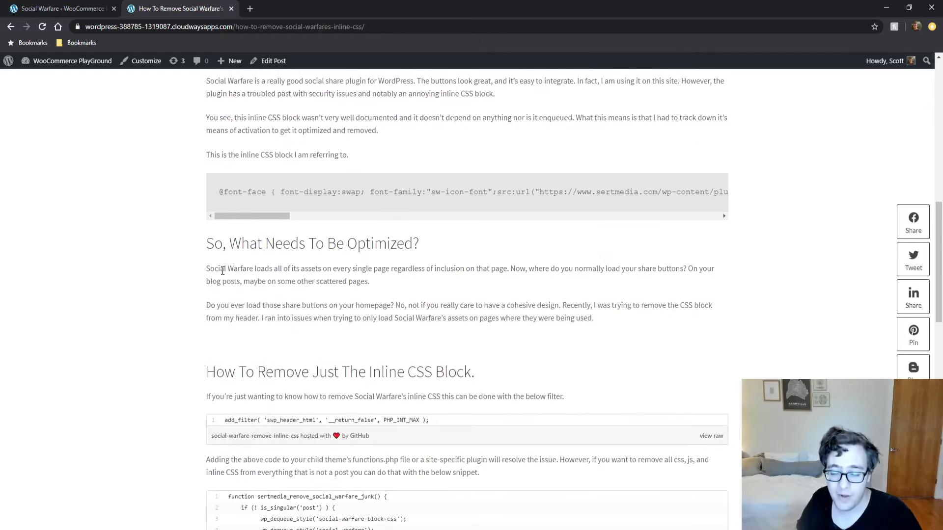
{"action": "scroll", "coordinate": [221, 270], "scroll_direction": "up", "scroll_amount": 3}
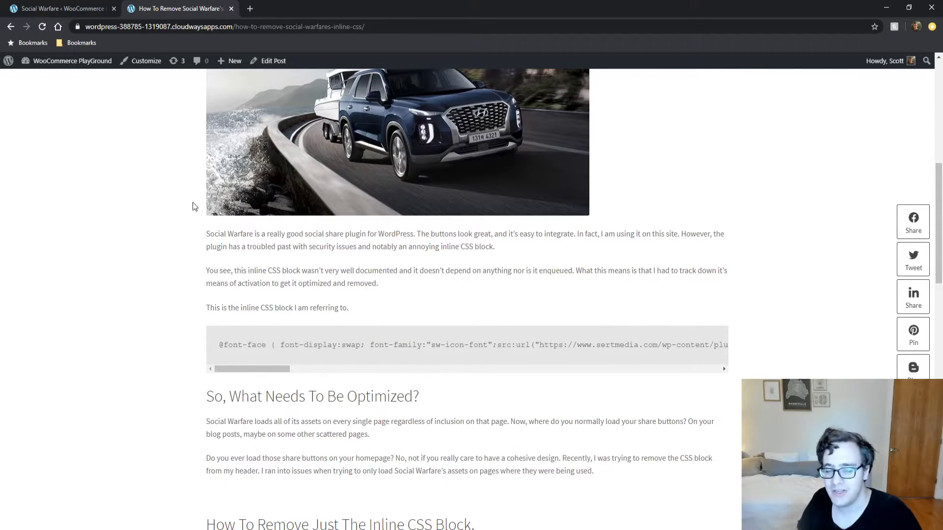
- Set the floating share buttons' Float Position to Top of the Page and save the changes
{"action": "left_click", "coordinate": [17, 6]}
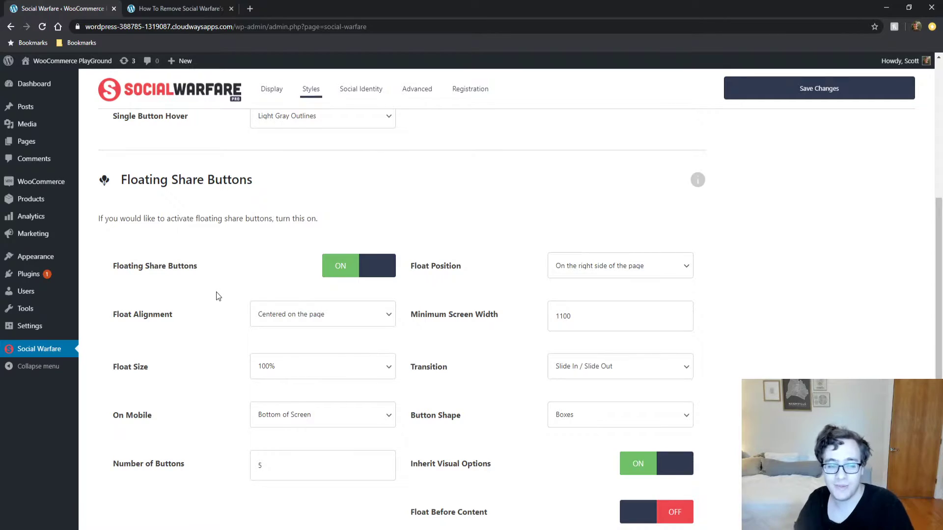
{"action": "left_click", "coordinate": [183, 7]}
{"action": "left_click", "coordinate": [71, 7]}
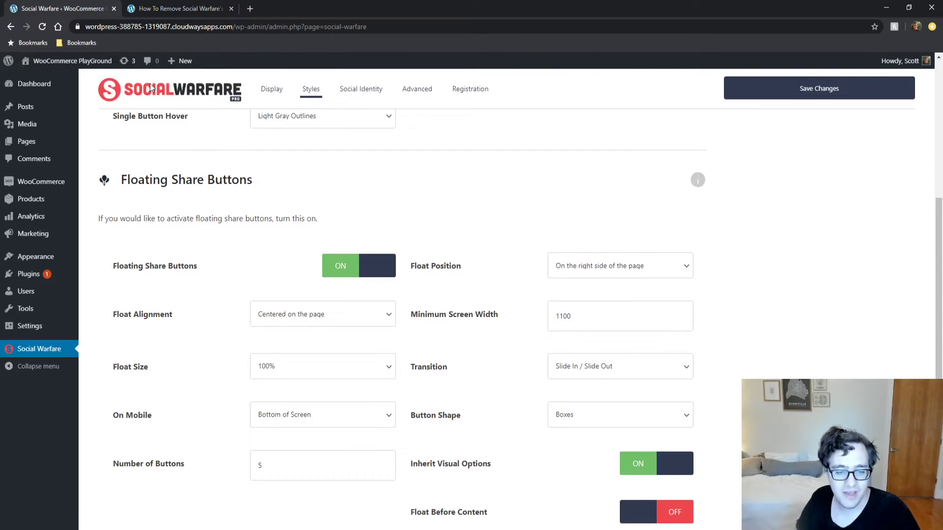
{"action": "left_click", "coordinate": [665, 275]}
{"action": "left_click", "coordinate": [628, 302]}
{"action": "left_click", "coordinate": [772, 79]}
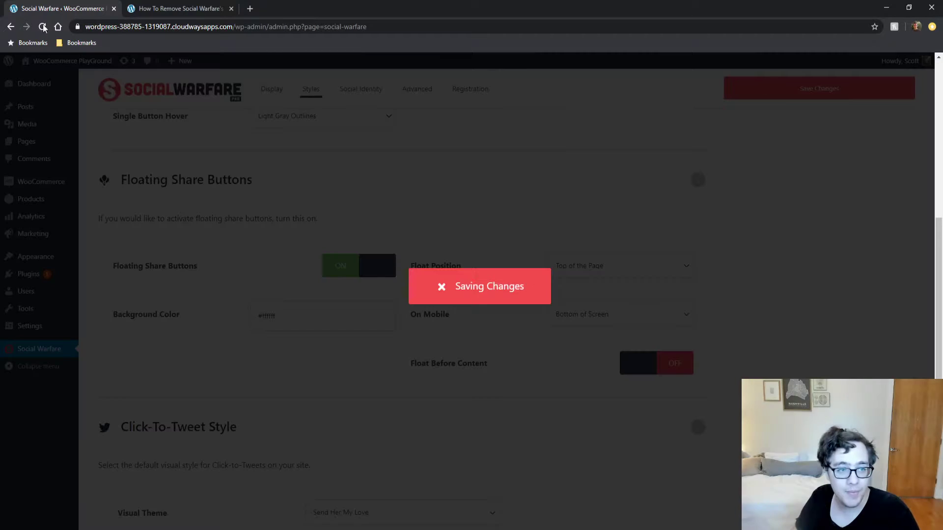
- Reload the post and scroll through it to check how the floating share bar behaves at the page top
{"action": "left_click", "coordinate": [182, 8]}
{"action": "key", "text": "F5"}
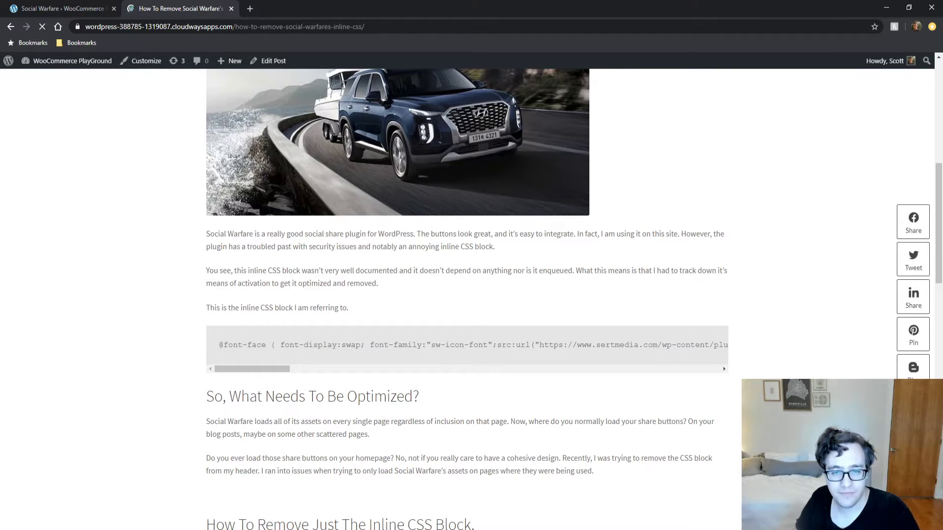
{"action": "scroll", "coordinate": [19, 514], "scroll_direction": "down", "scroll_amount": 6}
{"action": "scroll", "coordinate": [23, 514], "scroll_direction": "down", "scroll_amount": 3}
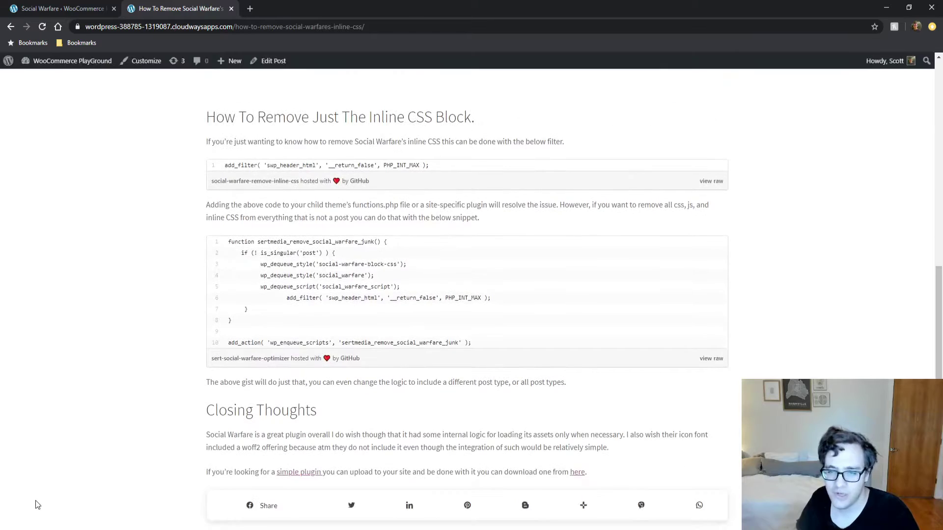
{"action": "scroll", "coordinate": [82, 384], "scroll_direction": "up", "scroll_amount": 3}
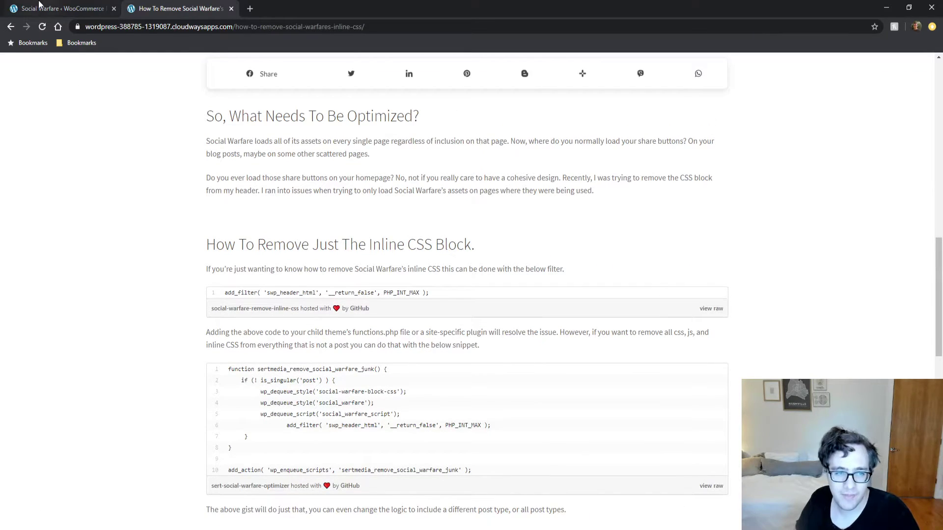
- Set the floating share buttons' Float Position to Bottom of the Page and save the changes
{"action": "left_click", "coordinate": [61, 9]}
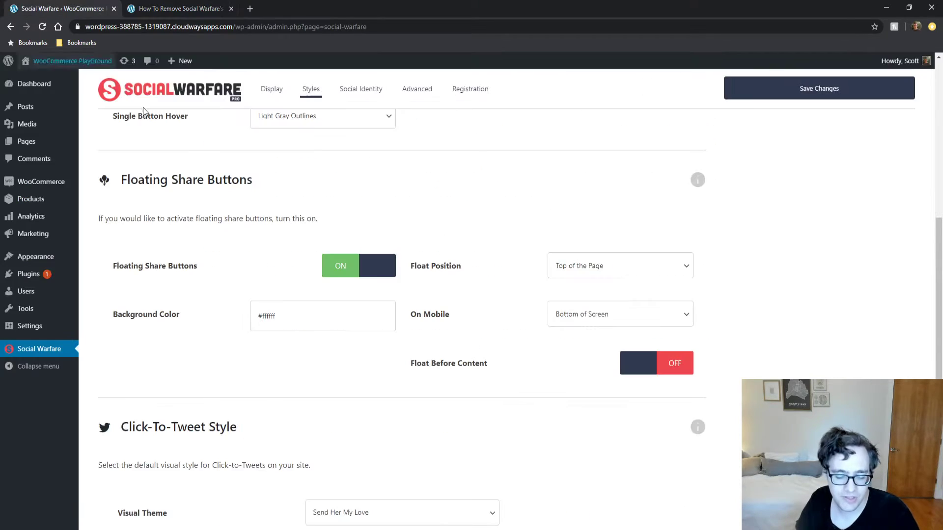
{"action": "left_click", "coordinate": [594, 296]}
{"action": "left_click", "coordinate": [768, 87]}
- Reload the post and move through the article to check the floating share bar at the page bottom
{"action": "left_click", "coordinate": [178, 9]}
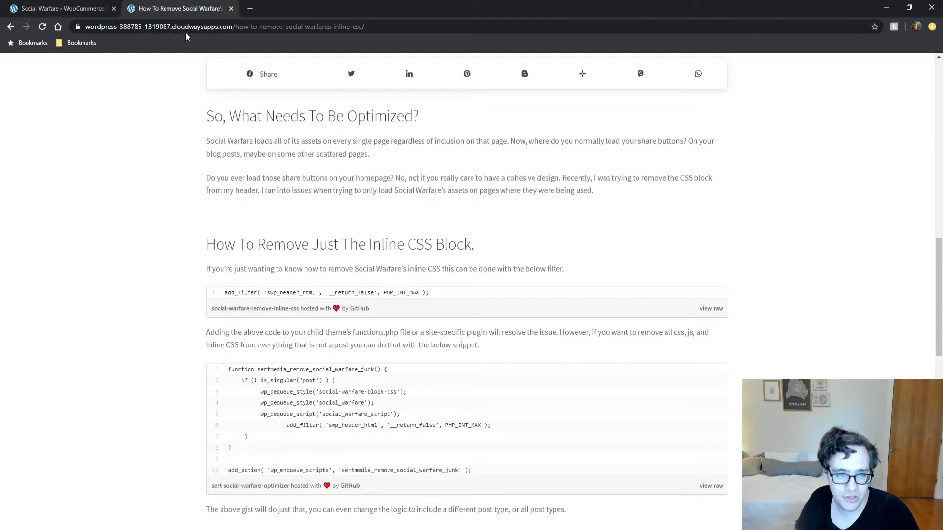
{"action": "key", "text": "F5"}
{"action": "scroll", "coordinate": [199, 406], "scroll_direction": "down", "scroll_amount": 2}
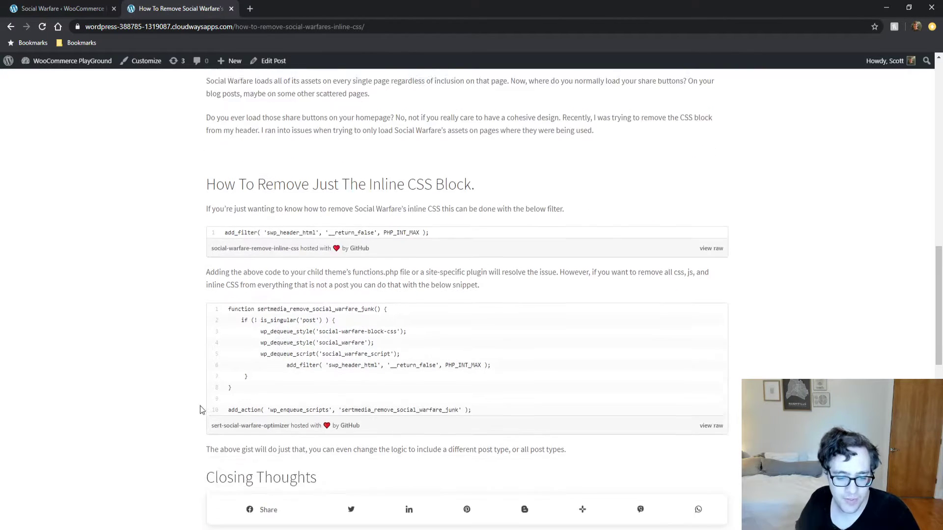
{"action": "scroll", "coordinate": [200, 406], "scroll_direction": "up", "scroll_amount": 9}
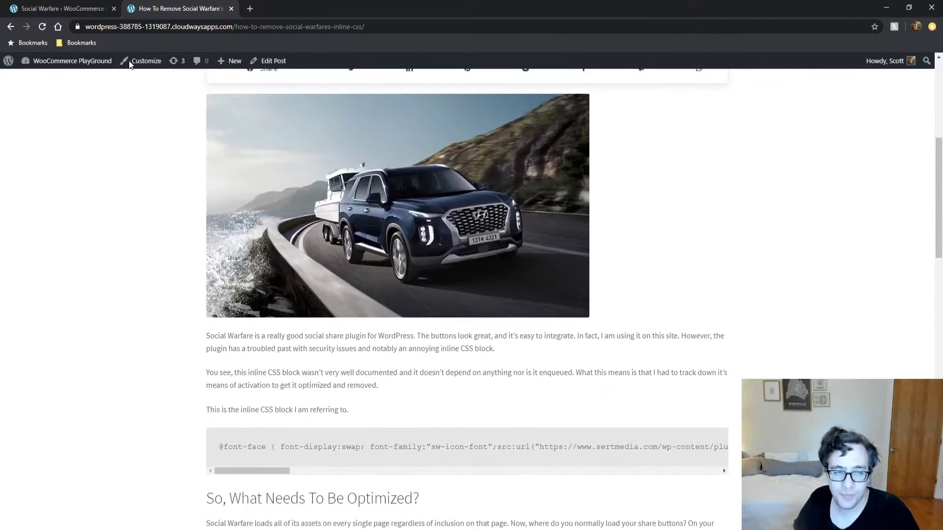
- Set the floating share buttons' On Mobile option to Off in the Social Warfare style settings
{"action": "key", "text": "ctrl+1"}
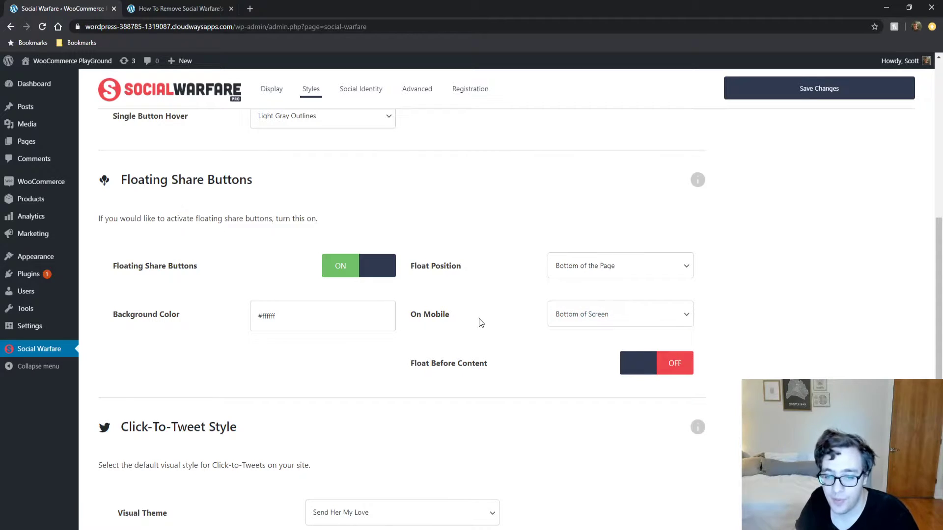
{"action": "left_click", "coordinate": [555, 314]}
{"action": "left_click", "coordinate": [555, 356]}
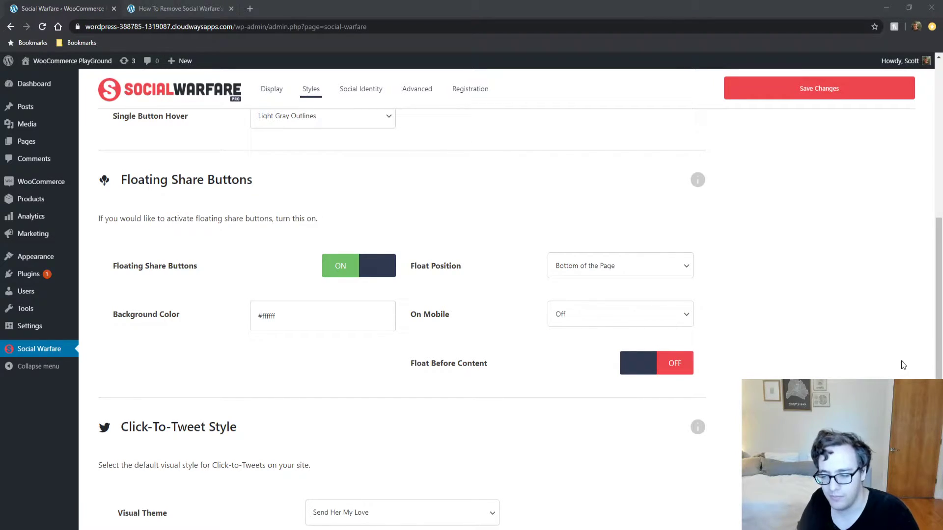
{"action": "left_click", "coordinate": [888, 363]}
- Try the Free Bird visual theme for Click-To-Tweet, then return it to Send Her My Love
{"action": "scroll", "coordinate": [426, 419], "scroll_direction": "down", "scroll_amount": 1}
{"action": "scroll", "coordinate": [426, 418], "scroll_direction": "down", "scroll_amount": 2}
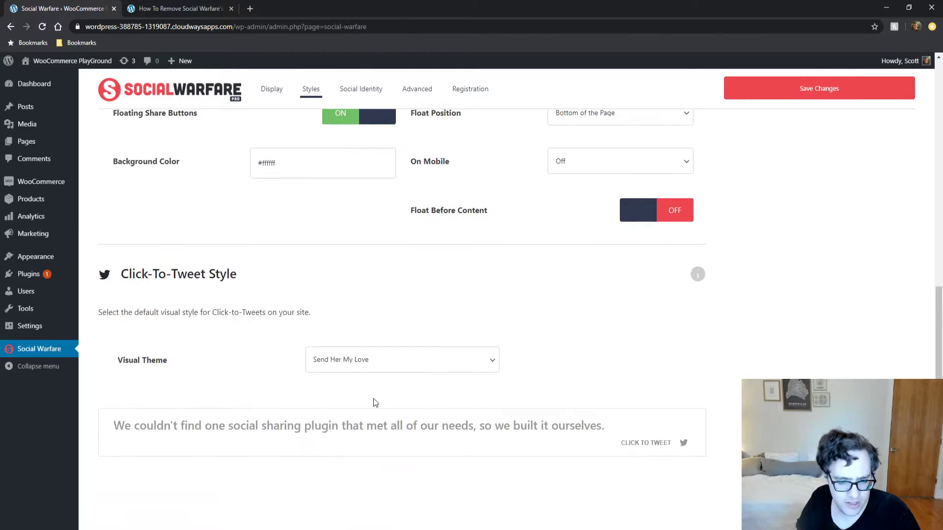
{"action": "scroll", "coordinate": [397, 419], "scroll_direction": "down", "scroll_amount": 1}
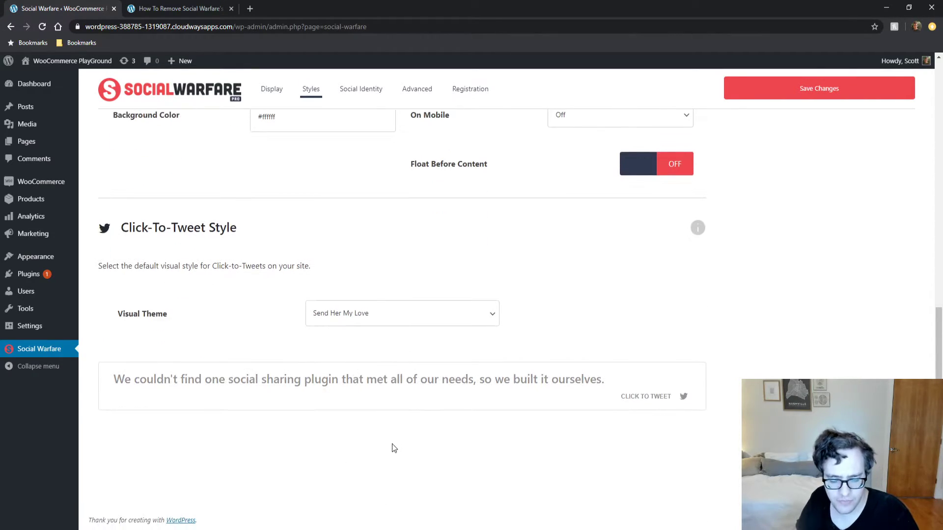
{"action": "left_click", "coordinate": [331, 529]}
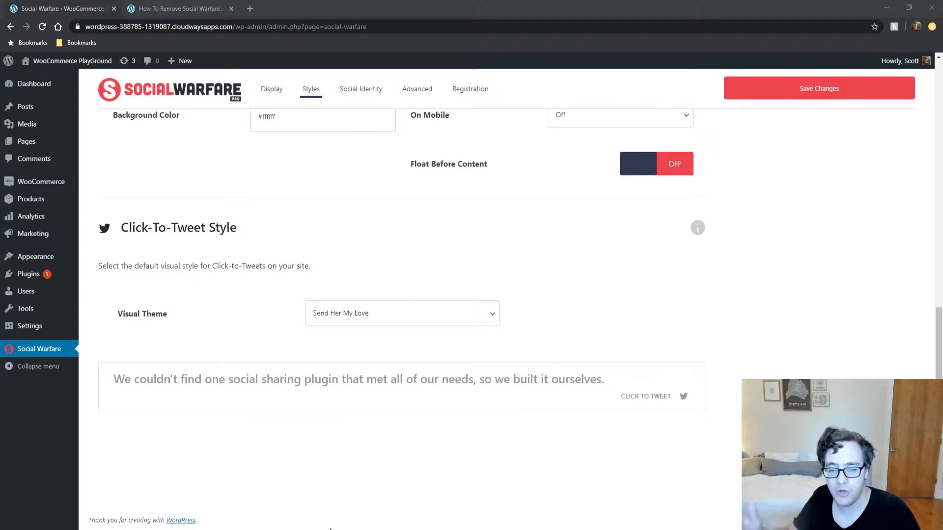
{"action": "left_click", "coordinate": [727, 266]}
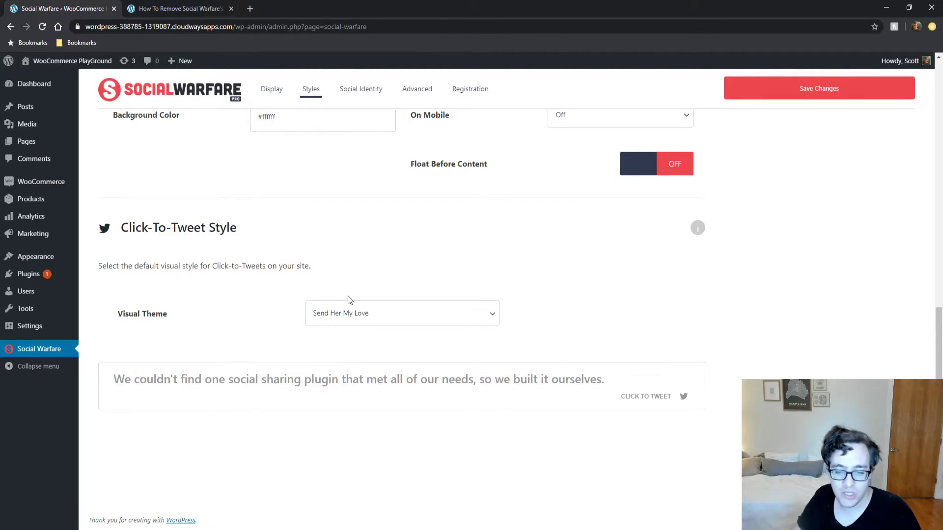
{"action": "left_click", "coordinate": [381, 315]}
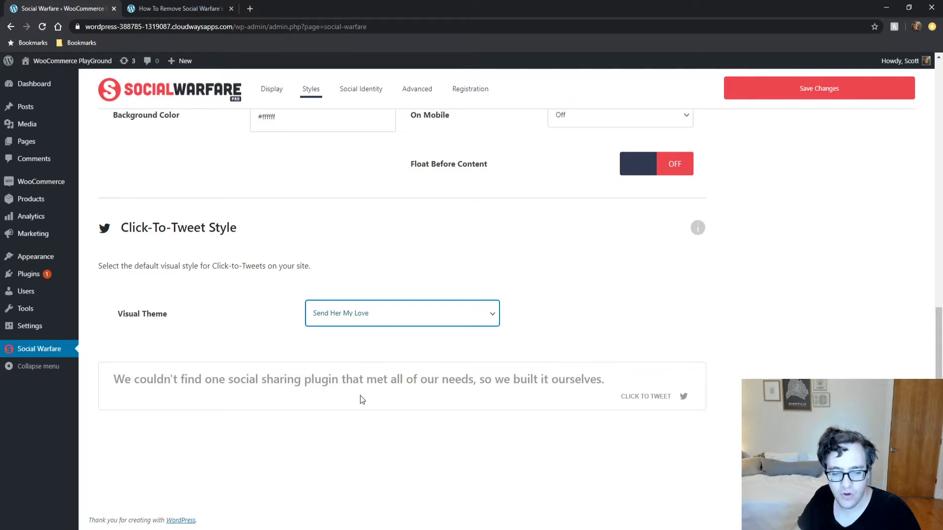
{"action": "left_click", "coordinate": [331, 358]}
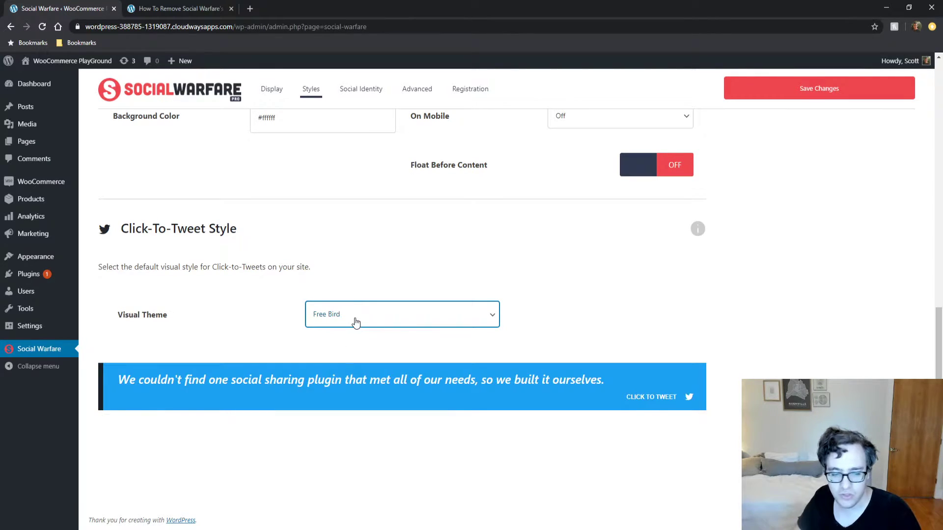
{"action": "left_click", "coordinate": [341, 348]}
{"action": "left_click", "coordinate": [345, 359]}
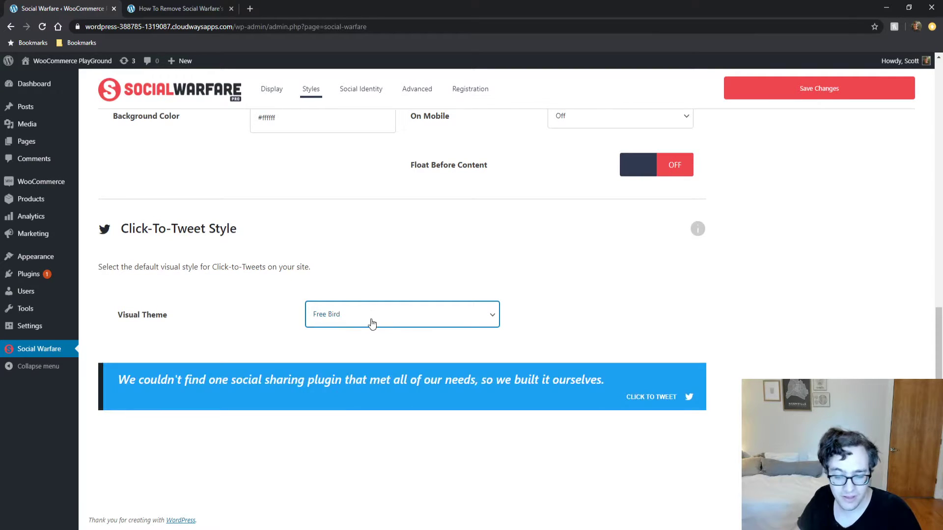
{"action": "left_click", "coordinate": [360, 529]}
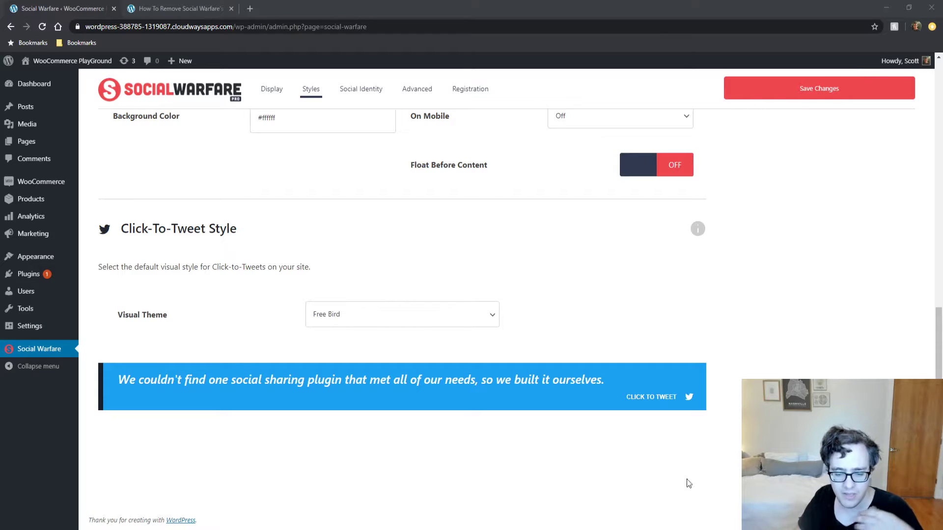
{"action": "left_click", "coordinate": [373, 317]}
{"action": "left_click", "coordinate": [367, 331]}
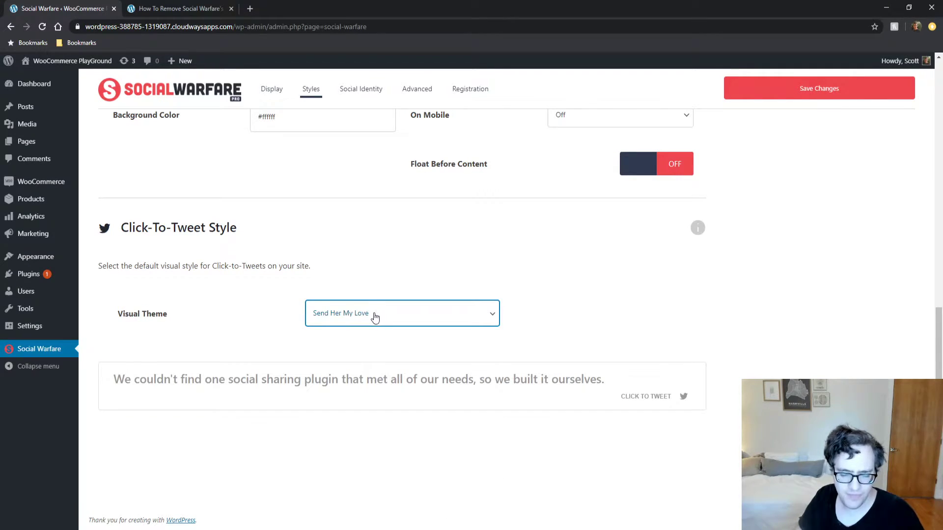
- Go through the Click-To-Tweet visual themes, set Livin' On A Prayer, and save the changes
{"action": "left_click", "coordinate": [372, 318]}
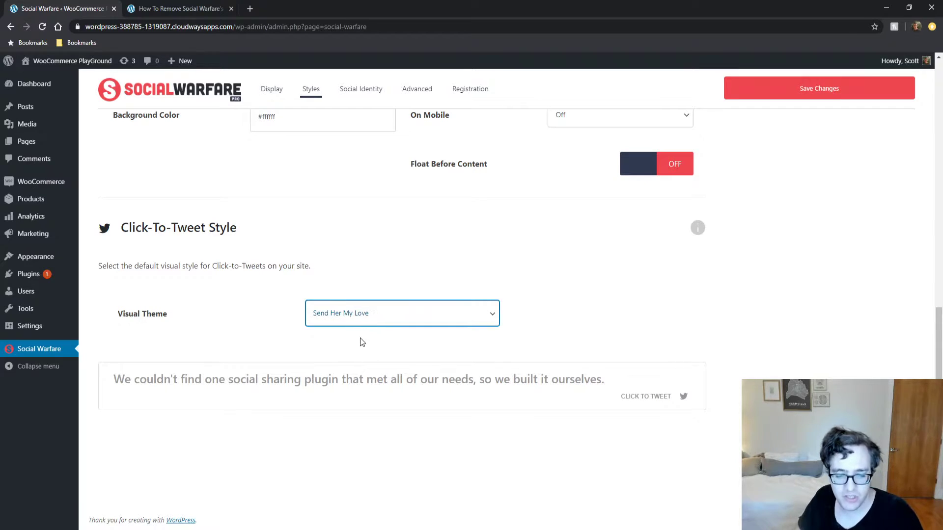
{"action": "left_click", "coordinate": [358, 343]}
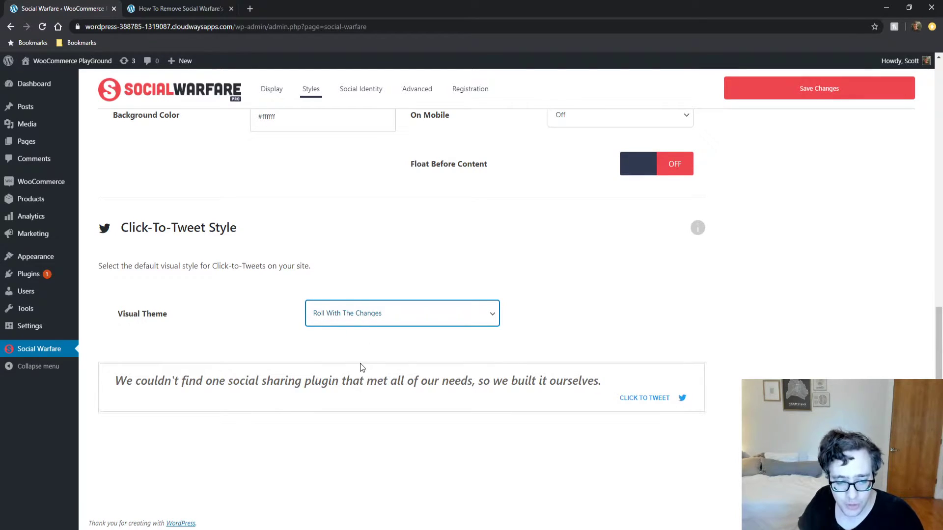
{"action": "key", "text": "Down"}
{"action": "key", "text": "Down"}
{"action": "key", "text": "Down"}
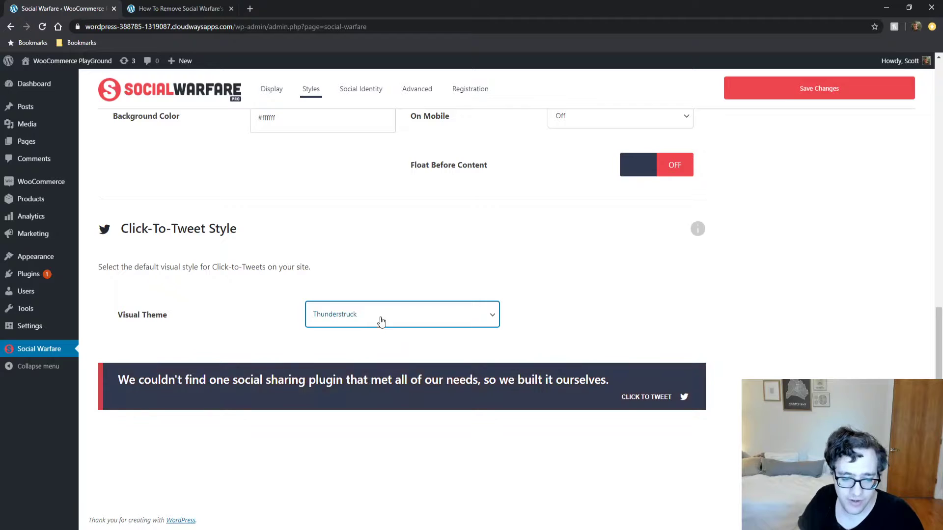
{"action": "key", "text": "Down"}
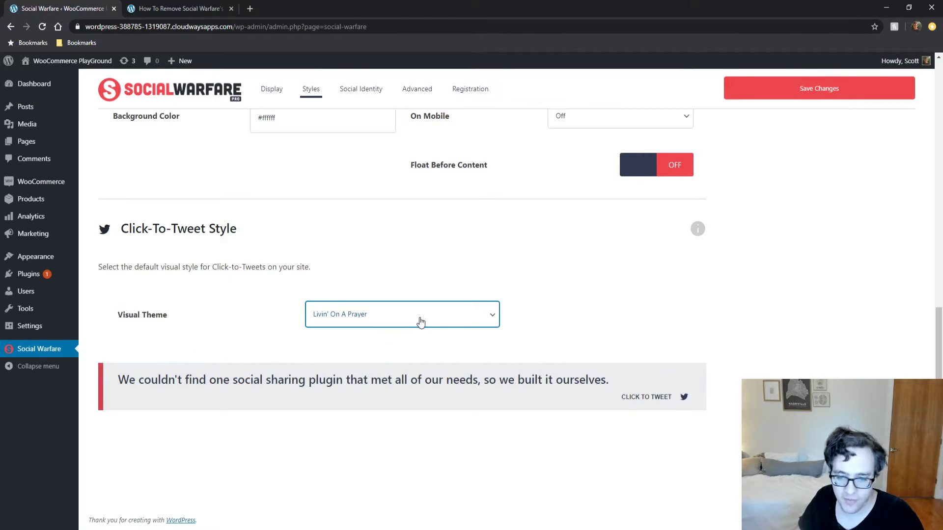
{"action": "left_click", "coordinate": [786, 83]}
- Open the post "How To Remove Social Warfare's Inline CSS" in the block editor
{"action": "left_click", "coordinate": [197, 7]}
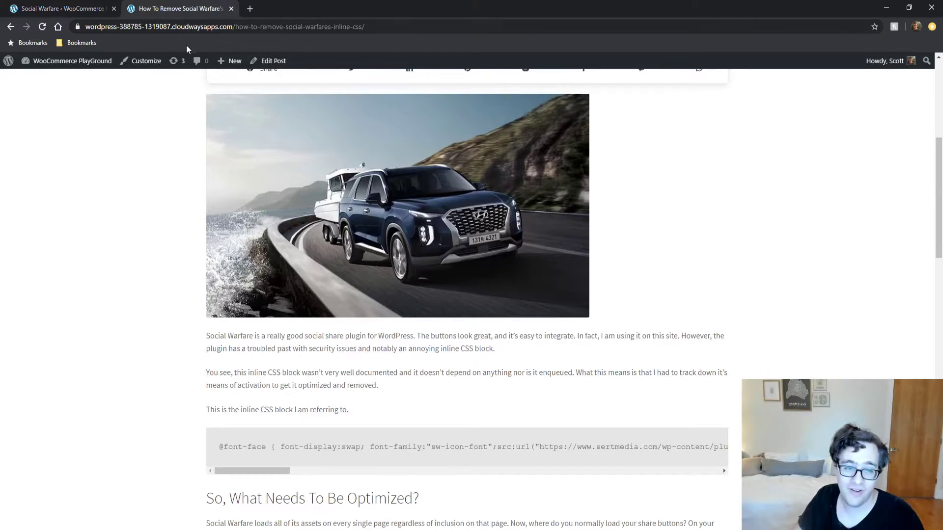
{"action": "left_click", "coordinate": [265, 58]}
{"action": "left_click", "coordinate": [31, 5]}
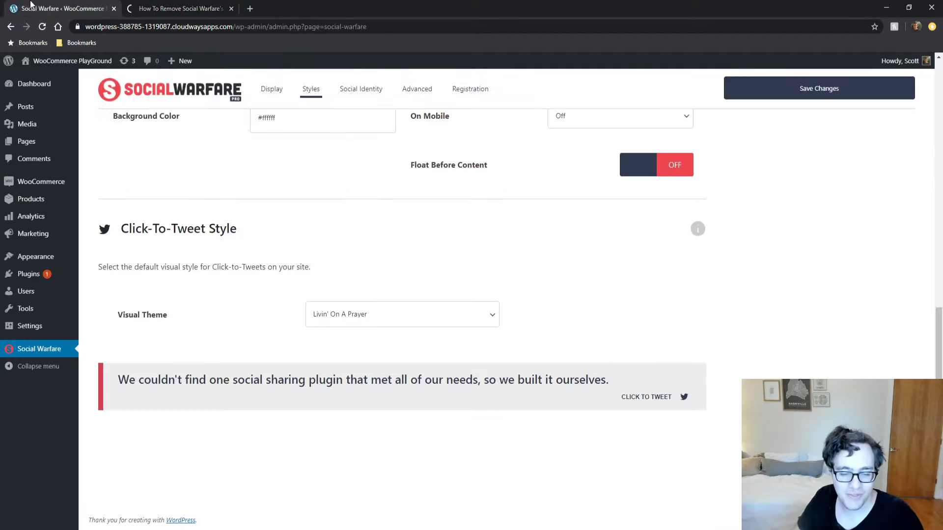
{"action": "left_click", "coordinate": [173, 6]}
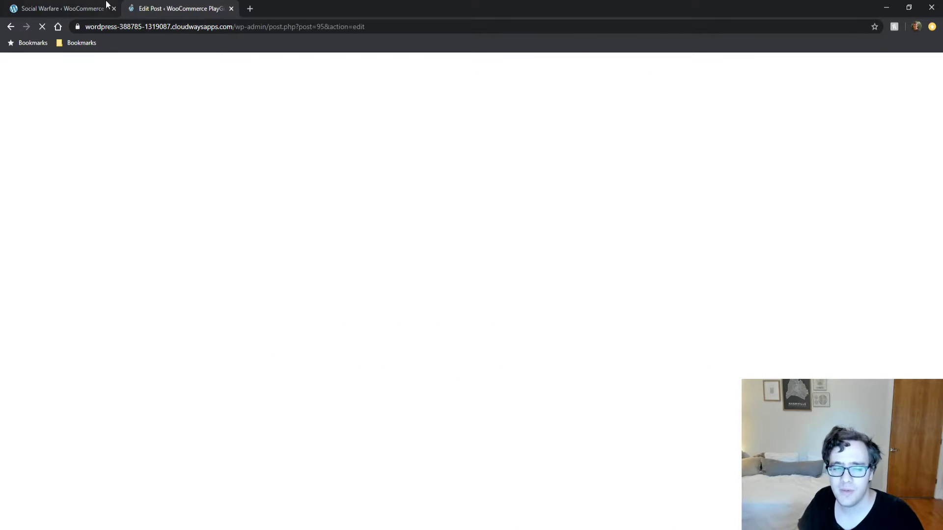
{"action": "left_click", "coordinate": [108, 5]}
{"action": "left_click", "coordinate": [205, 5]}
- Insert a Social Warfare Click To Tweet block just above the "How To Remove Just The Inline CSS Block." heading
{"action": "scroll", "coordinate": [280, 180], "scroll_direction": "down", "scroll_amount": 3}
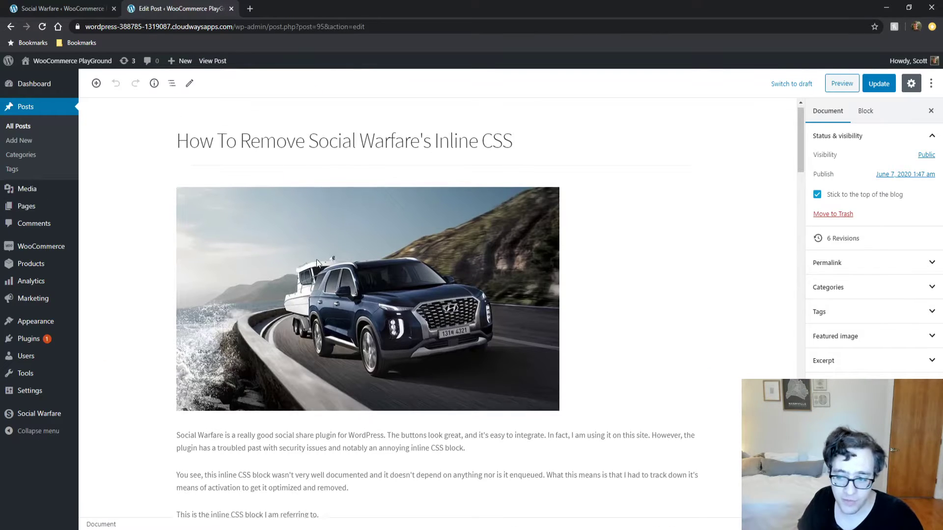
{"action": "scroll", "coordinate": [453, 346], "scroll_direction": "down", "scroll_amount": 10}
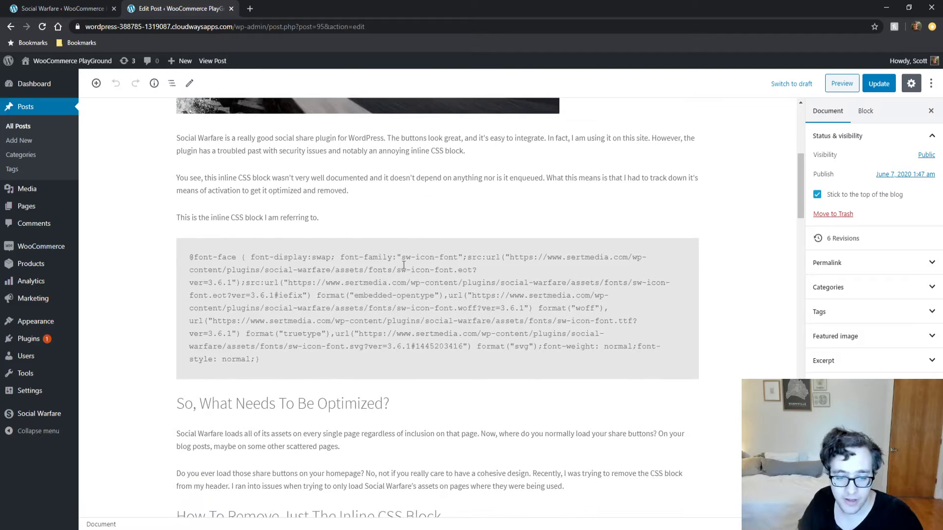
{"action": "scroll", "coordinate": [606, 252], "scroll_direction": "up", "scroll_amount": 1}
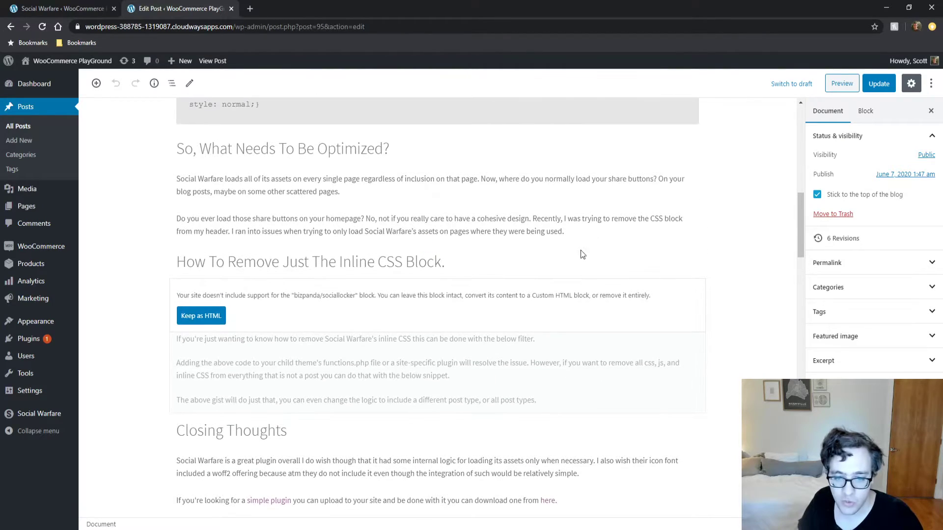
{"action": "left_click", "coordinate": [580, 238]}
{"action": "key", "text": "Return"}
{"action": "scroll", "coordinate": [719, 370], "scroll_direction": "up", "scroll_amount": 3}
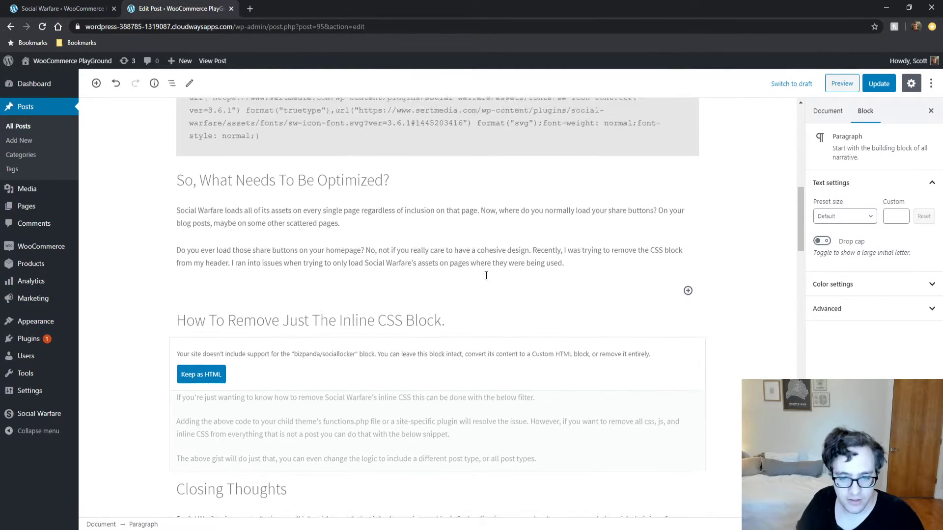
{"action": "left_click", "coordinate": [688, 386]}
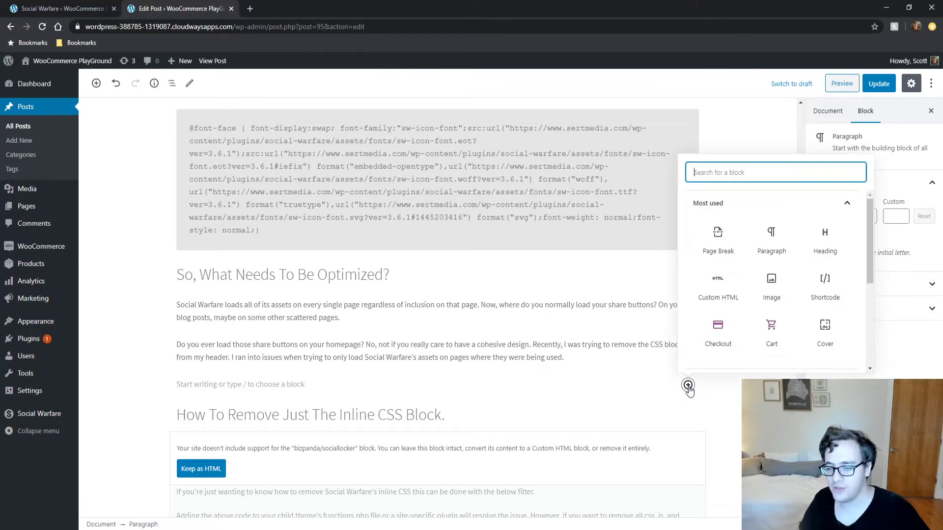
{"action": "left_click_drag", "start_coordinate": [872, 225], "coordinate": [865, 311]}
{"action": "left_click", "coordinate": [792, 329]}
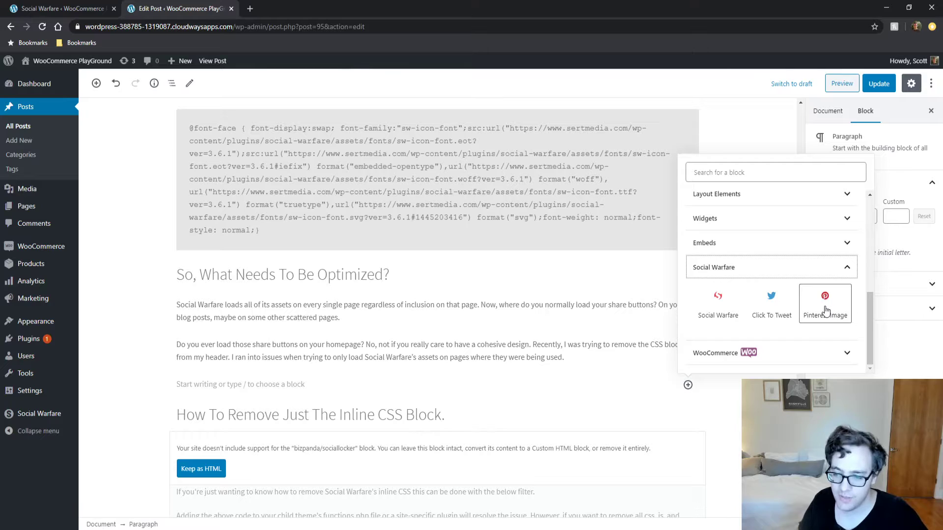
{"action": "left_click", "coordinate": [775, 303]}
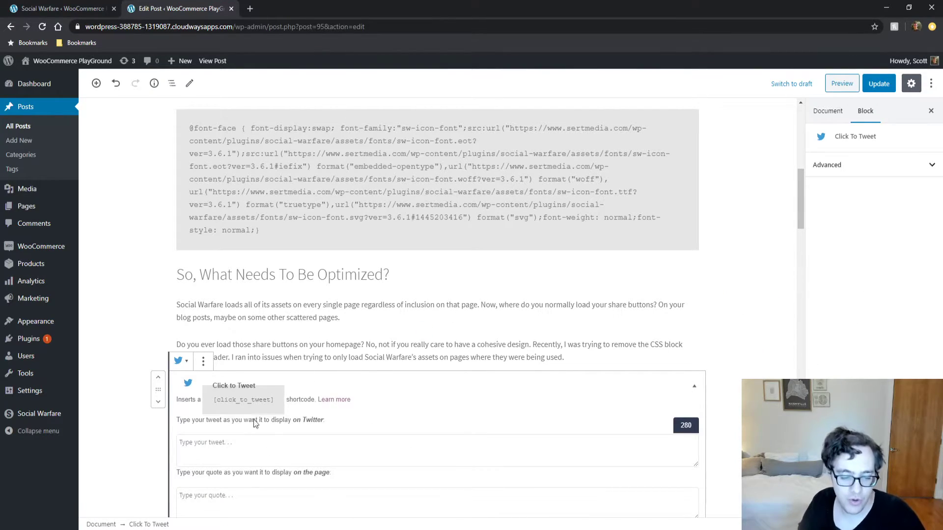
- Enter "Hello world" as the tweet text to display on Twitter in the Click To Tweet block
{"action": "scroll", "coordinate": [260, 420], "scroll_direction": "down", "scroll_amount": 2}
{"action": "left_click", "coordinate": [267, 354]}
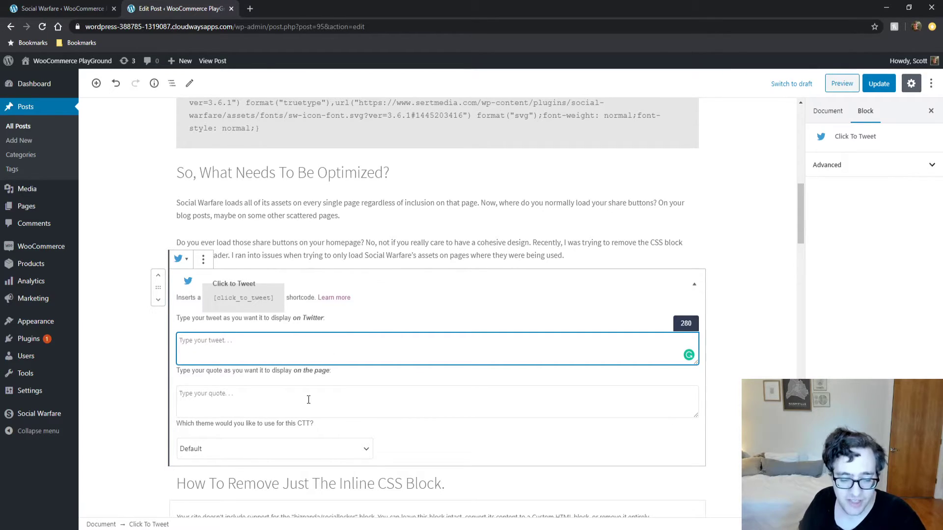
{"action": "left_click_drag", "start_coordinate": [233, 297], "coordinate": [251, 299]}
{"action": "left_click", "coordinate": [250, 338]}
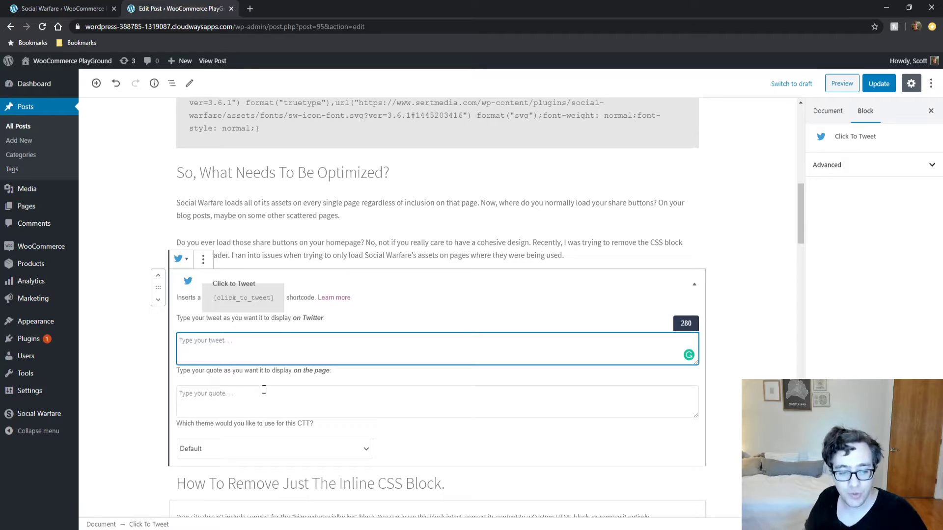
{"action": "type", "text": "Hel"}
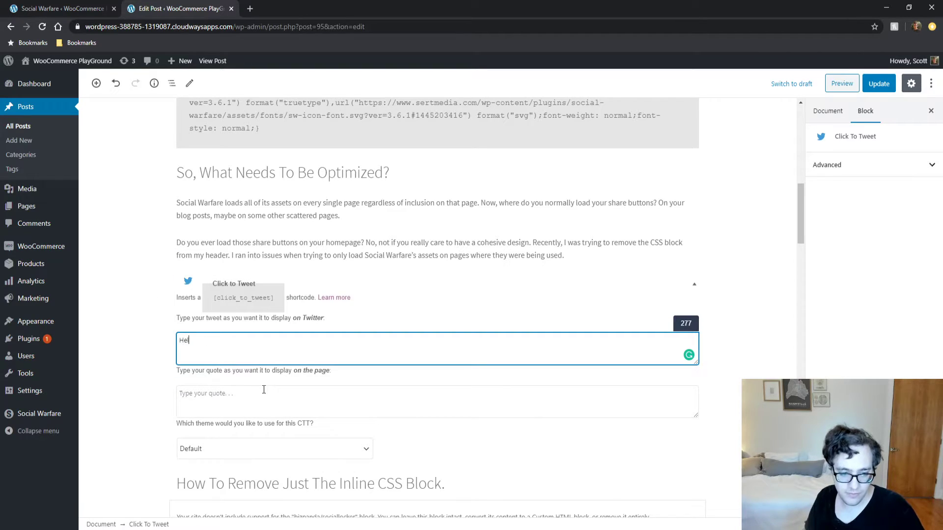
{"action": "type", "text": "lo world"}
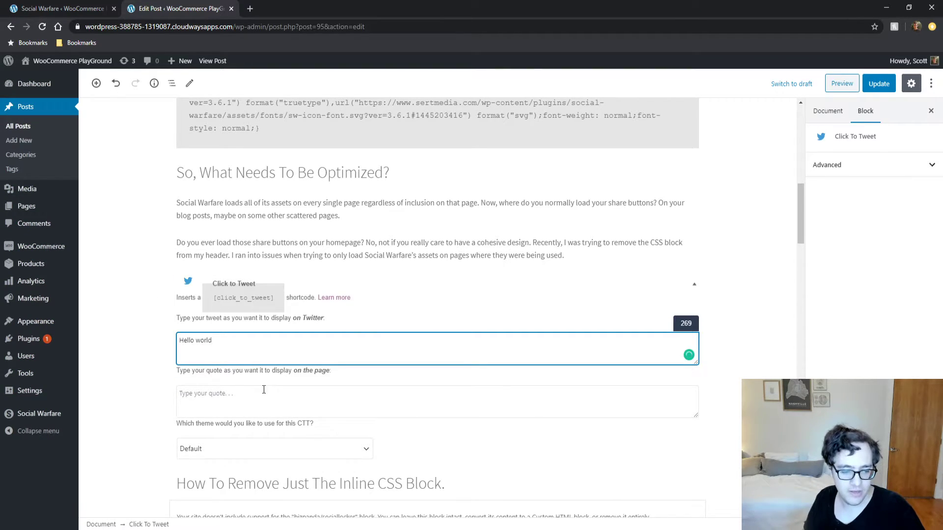
- Look over the Click To Tweet block's tweet text, on-page quote field and theme choices
{"action": "scroll", "coordinate": [264, 389], "scroll_direction": "up", "scroll_amount": 1}
{"action": "scroll", "coordinate": [290, 398], "scroll_direction": "down", "scroll_amount": 3}
{"action": "left_click", "coordinate": [261, 291]}
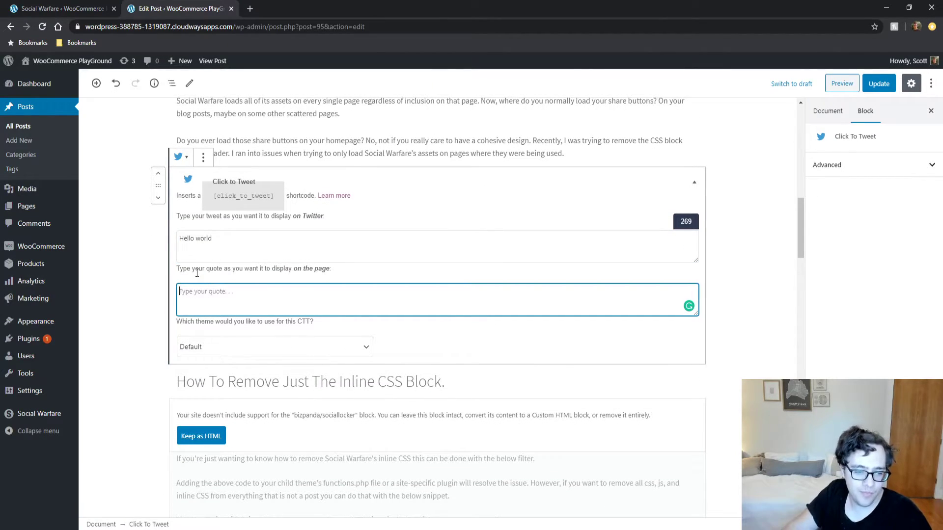
{"action": "left_click", "coordinate": [229, 349]}
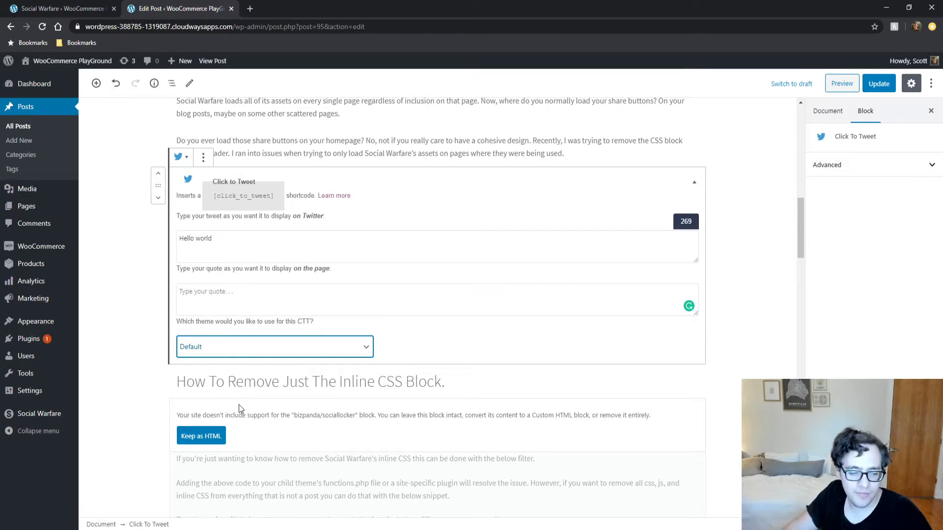
{"action": "left_click", "coordinate": [210, 314]}
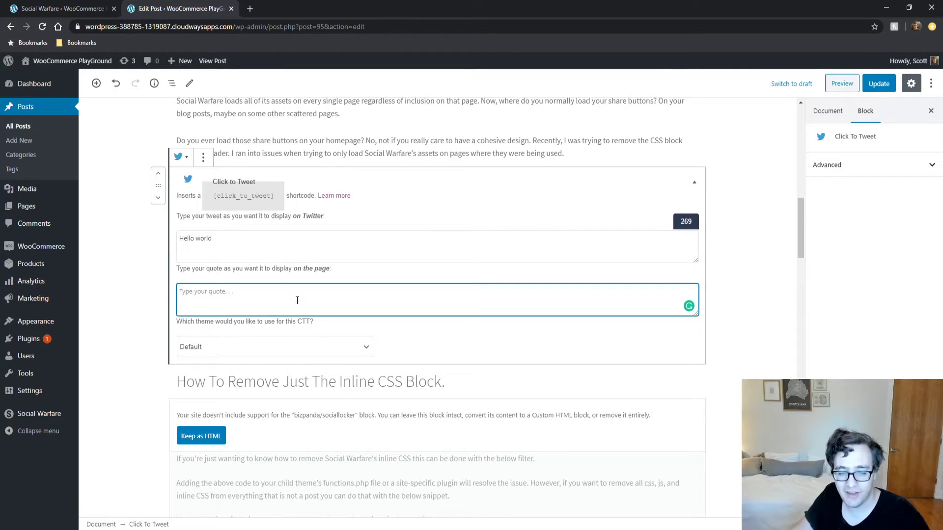
{"action": "left_click", "coordinate": [286, 248]}
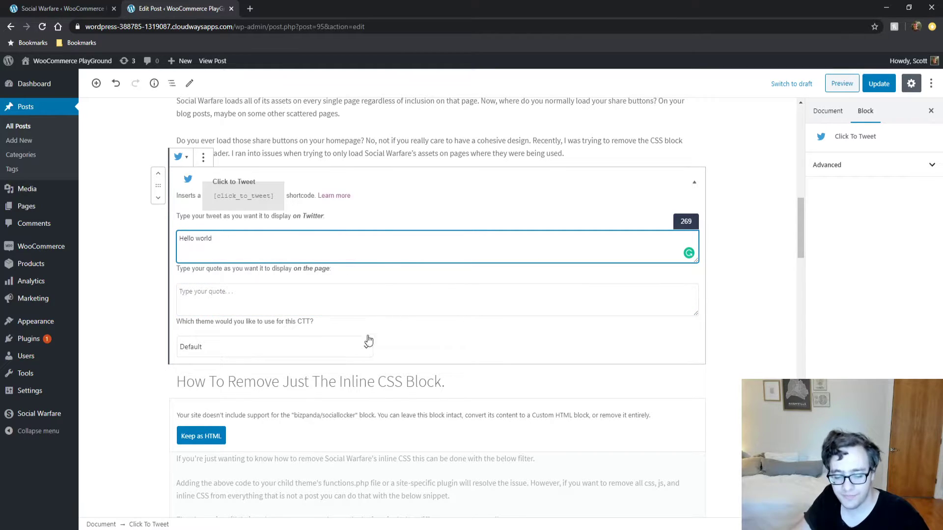
{"action": "left_click", "coordinate": [313, 304]}
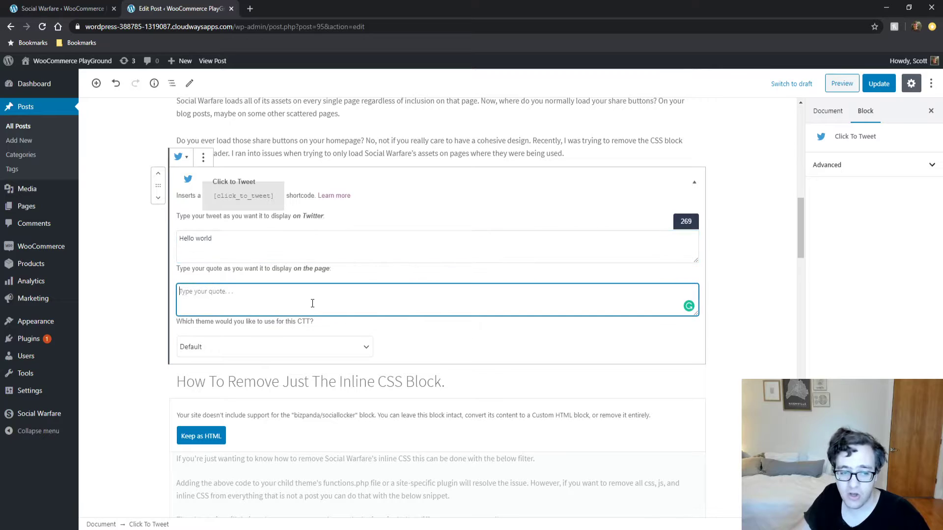
{"action": "triple_click", "coordinate": [230, 241]}
{"action": "triple_click", "coordinate": [216, 241]}
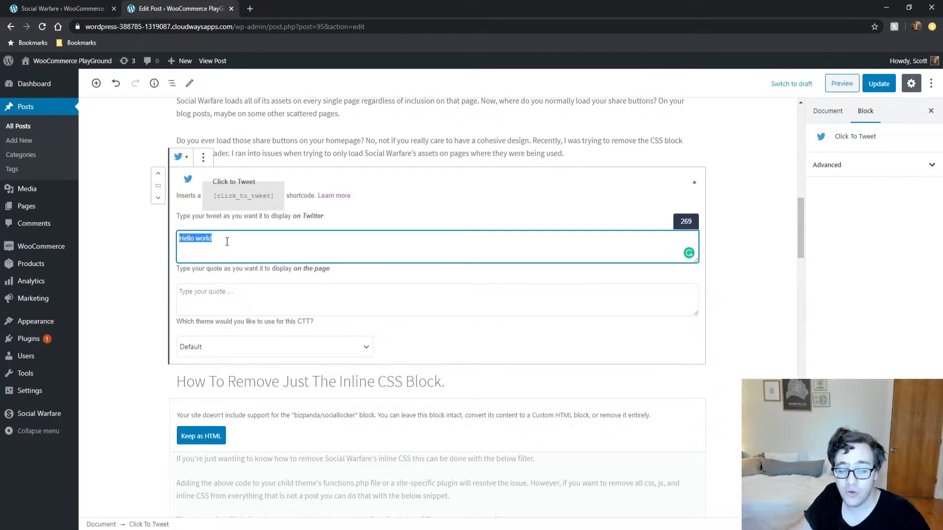
{"action": "left_click", "coordinate": [227, 242]}
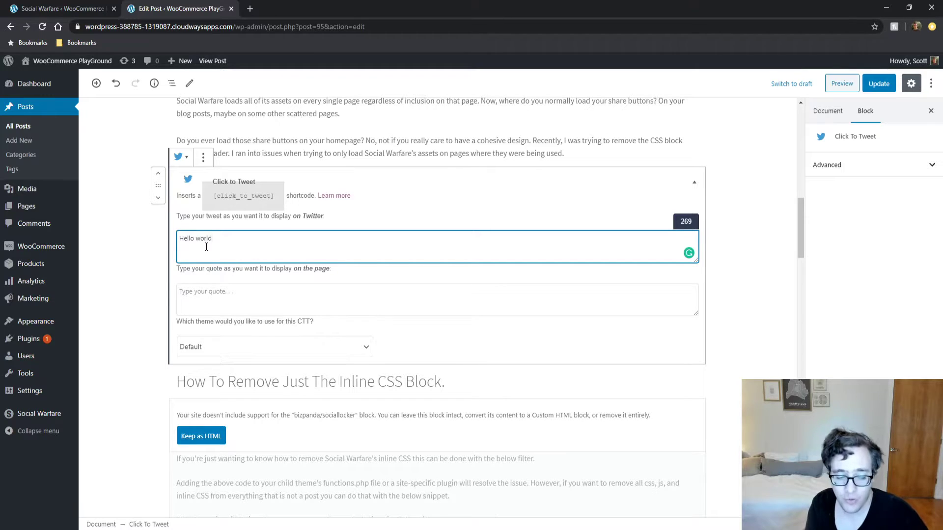
{"action": "left_click", "coordinate": [306, 354]}
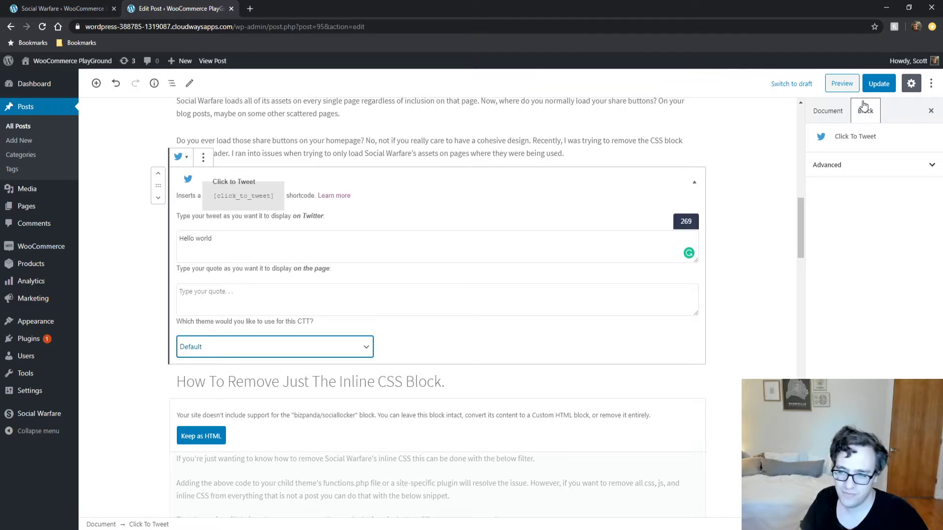
- Update the post and view its live page down to the Click To Tweet box
{"action": "left_click", "coordinate": [878, 84]}
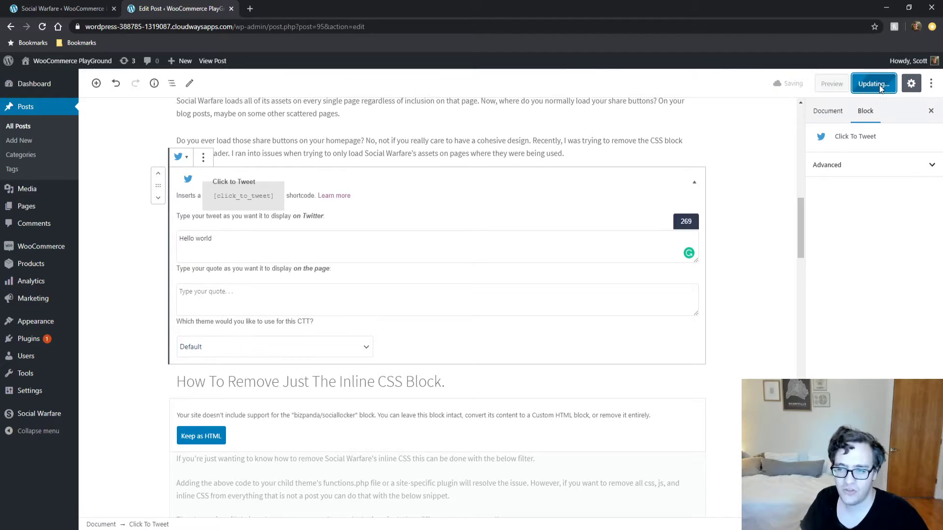
{"action": "left_click", "coordinate": [216, 62]}
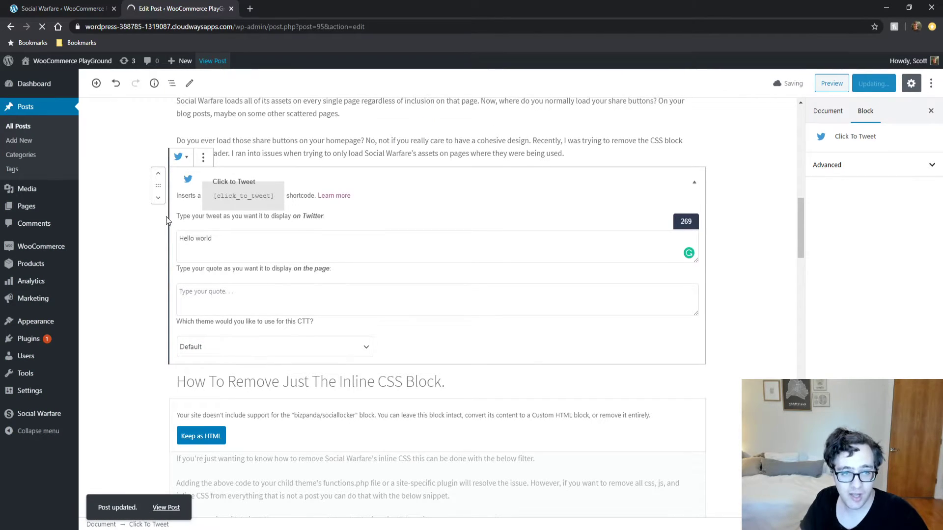
{"action": "middle_click", "coordinate": [122, 209]}
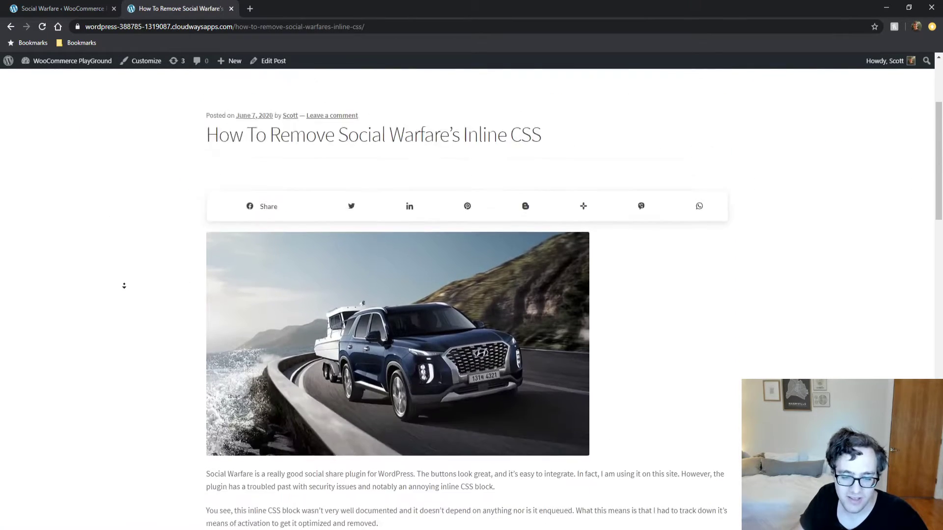
{"action": "middle_click", "coordinate": [126, 279]}
{"action": "scroll", "coordinate": [196, 255], "scroll_direction": "down", "scroll_amount": 2}
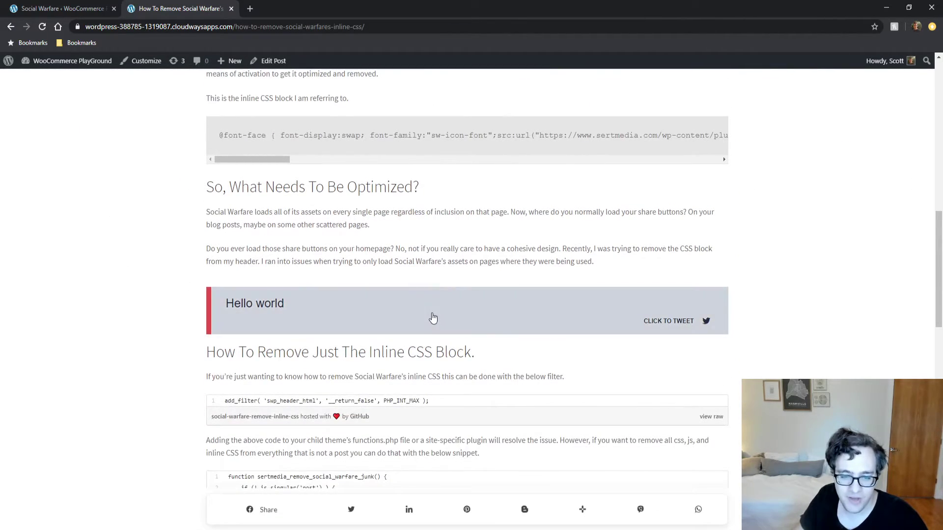
- Return to the Social Warfare settings and open the Social Identity options
{"action": "left_click", "coordinate": [61, 12]}
{"action": "scroll", "coordinate": [324, 317], "scroll_direction": "up", "scroll_amount": 2}
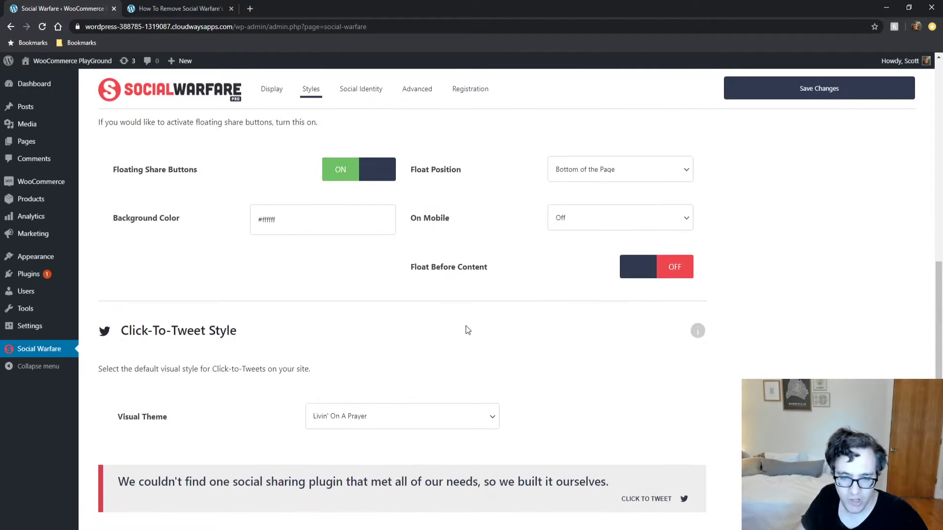
{"action": "scroll", "coordinate": [466, 326], "scroll_direction": "up", "scroll_amount": 8}
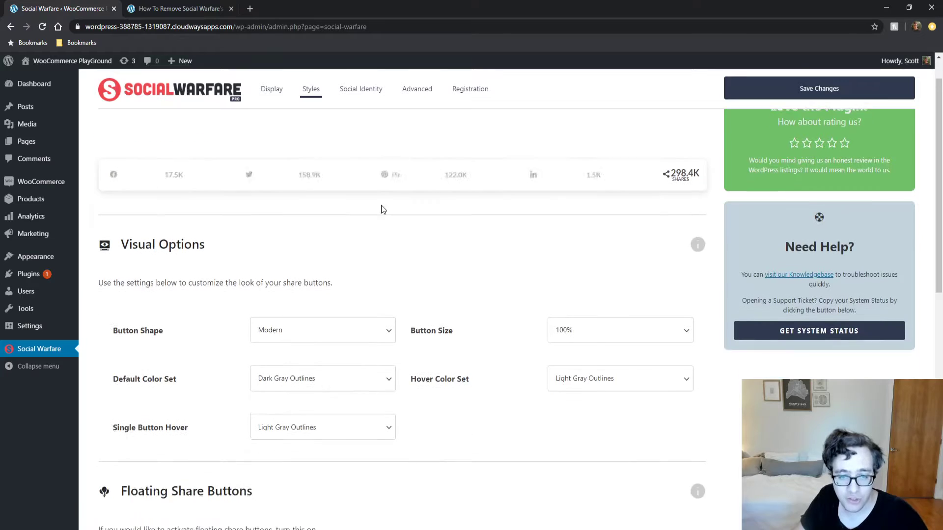
{"action": "scroll", "coordinate": [375, 112], "scroll_direction": "up", "scroll_amount": 1}
{"action": "left_click", "coordinate": [366, 91]}
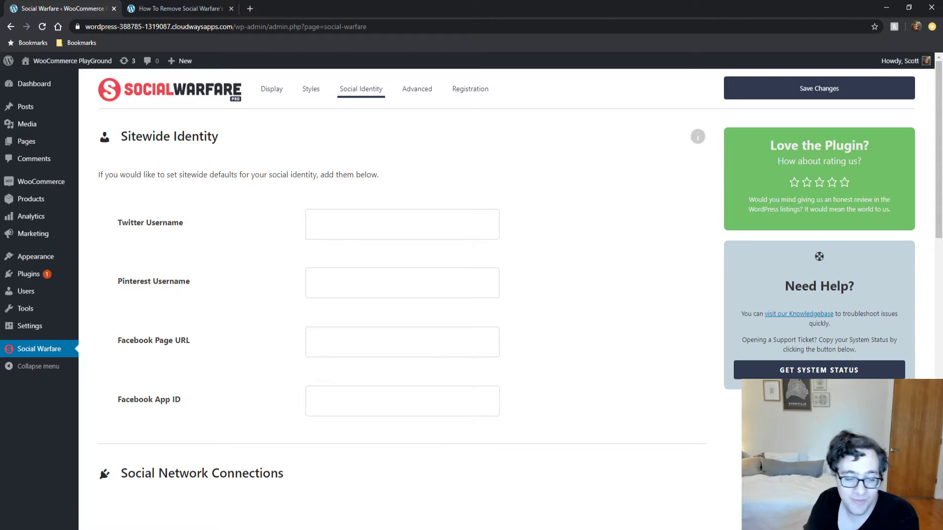
- Examine the Sitewide Identity, Social Network Connections and Open Graph og:type settings, including the type choices for pages
{"action": "scroll", "coordinate": [313, 444], "scroll_direction": "down", "scroll_amount": 4}
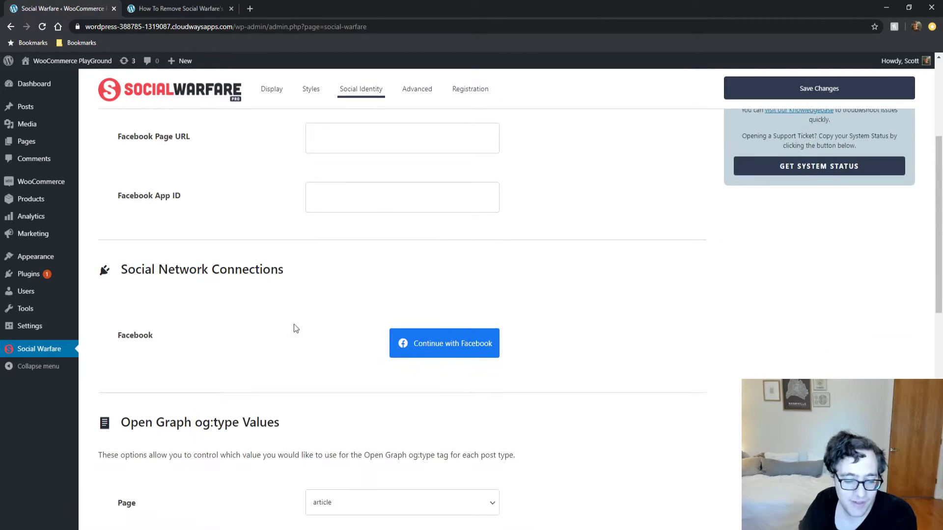
{"action": "triple_click", "coordinate": [238, 270]}
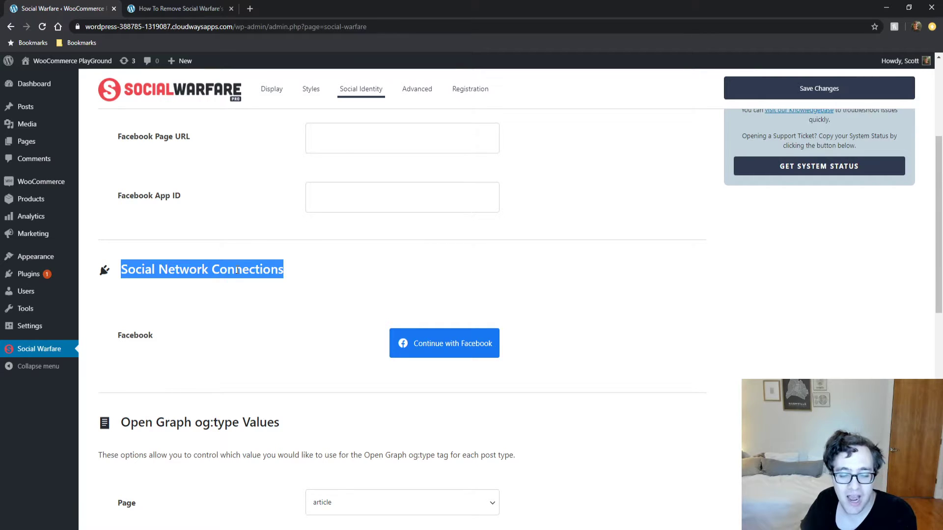
{"action": "scroll", "coordinate": [221, 295], "scroll_direction": "up", "scroll_amount": 4}
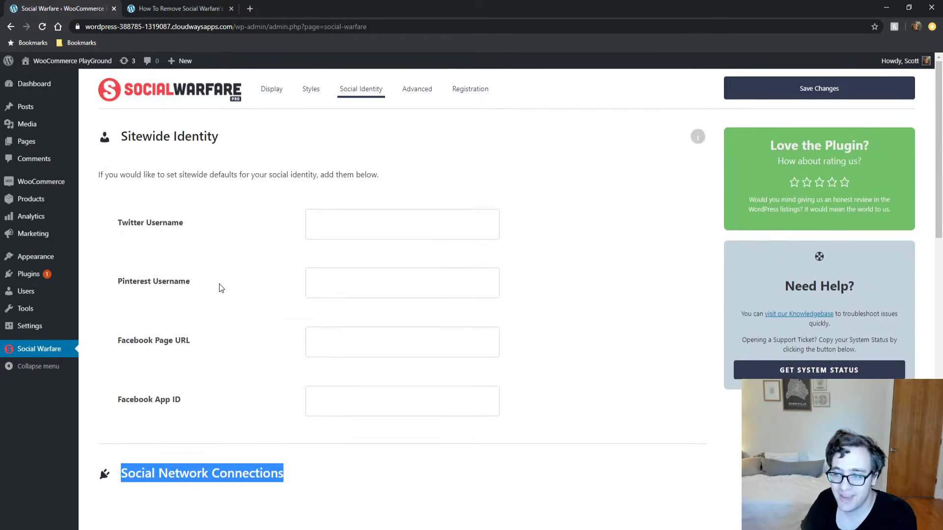
{"action": "scroll", "coordinate": [221, 288], "scroll_direction": "down", "scroll_amount": 9}
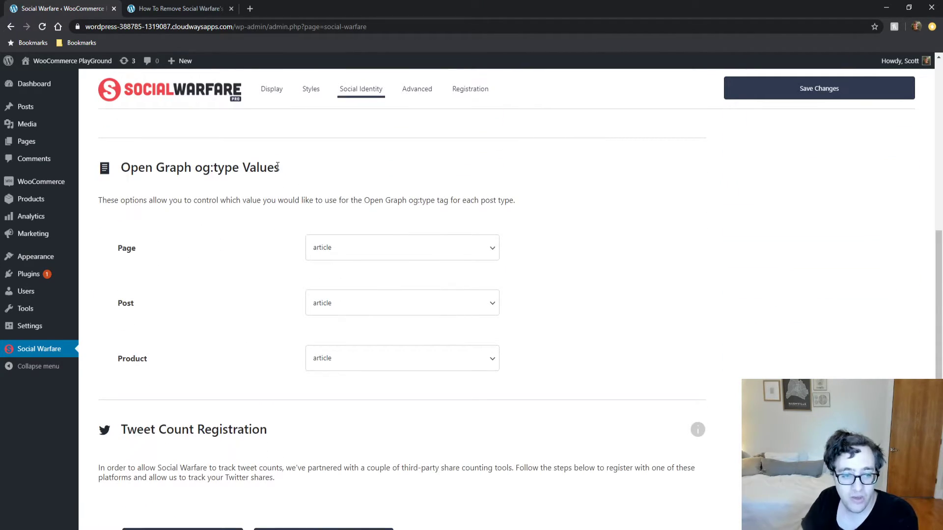
{"action": "left_click_drag", "start_coordinate": [289, 169], "coordinate": [218, 167]}
{"action": "left_click", "coordinate": [324, 175]}
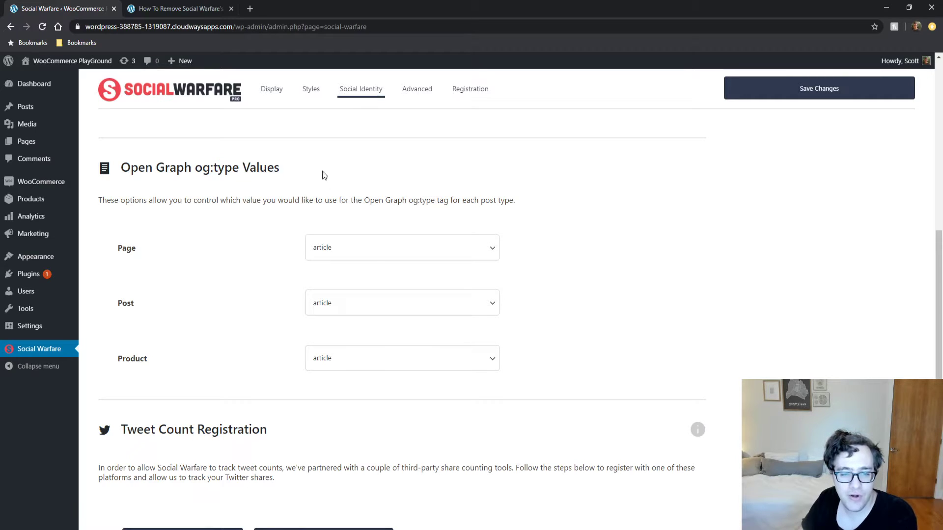
{"action": "left_click", "coordinate": [372, 256]}
{"action": "left_click", "coordinate": [257, 235]}
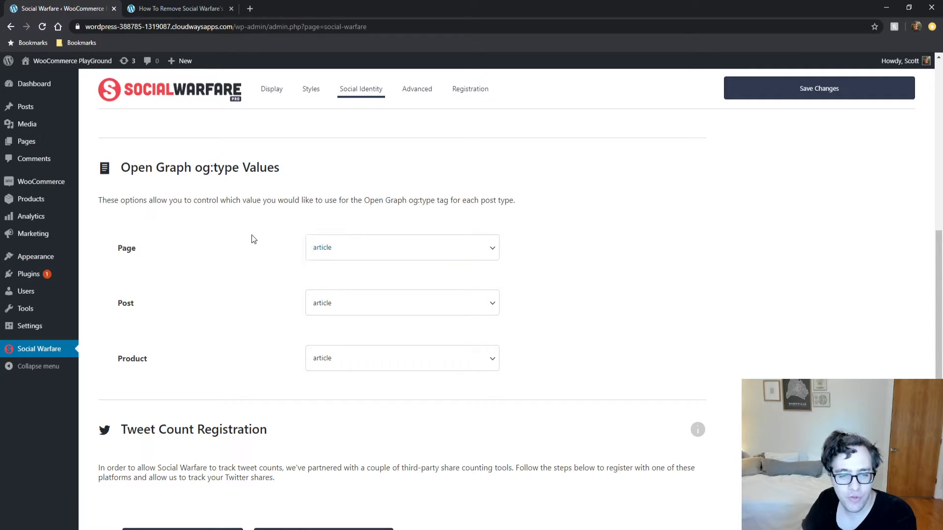
{"action": "left_click", "coordinate": [330, 247]}
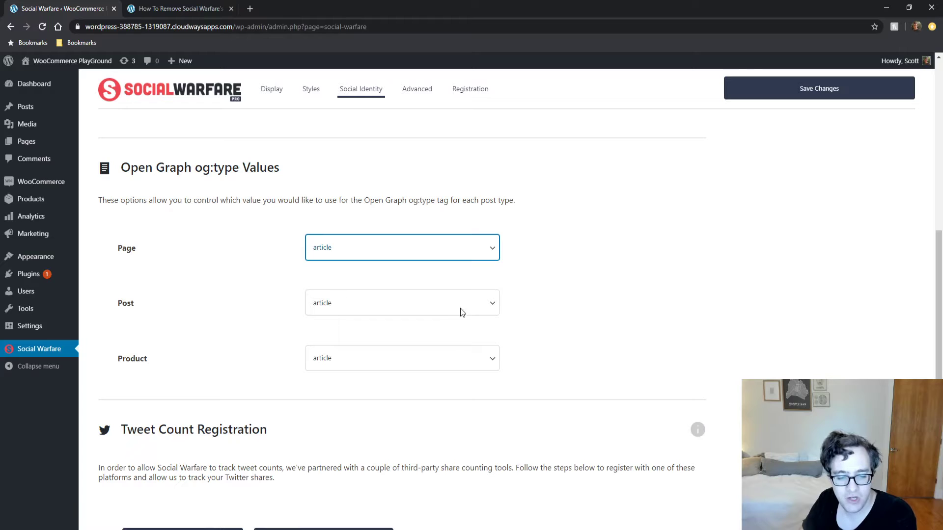
{"action": "left_click", "coordinate": [598, 235]}
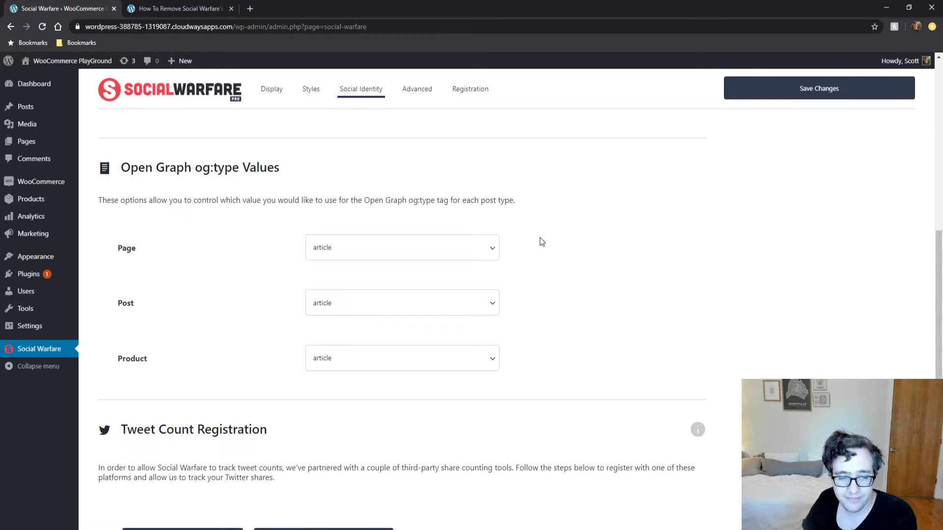
- Set the Open Graph og:type value for the Product post type to product
{"action": "left_click", "coordinate": [418, 367]}
{"action": "left_click", "coordinate": [341, 270]}
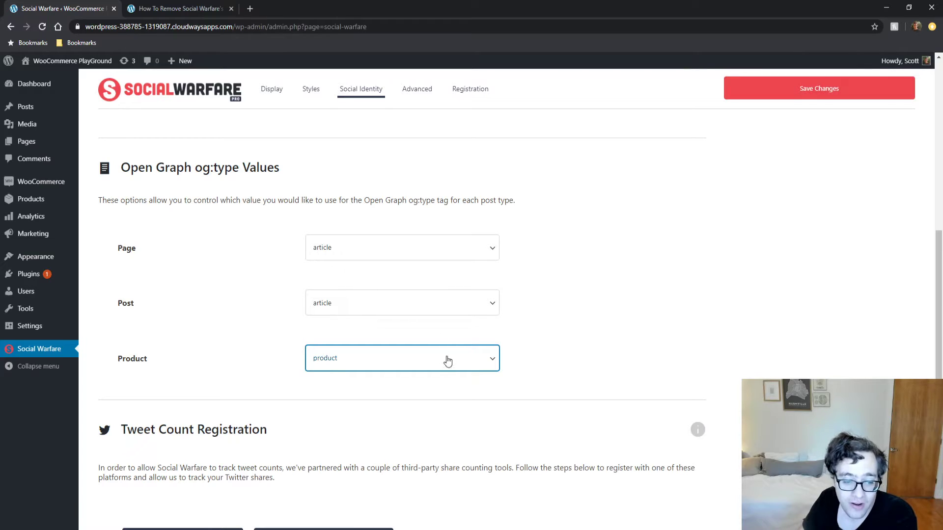
{"action": "left_click", "coordinate": [585, 288]}
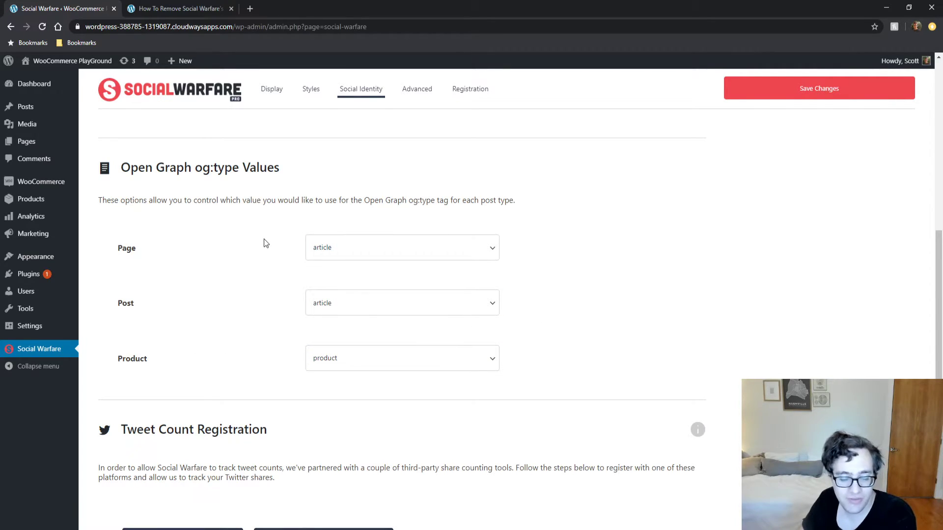
- Review the og:type choices for Page and Post and the Tweet Count Registration instructions
{"action": "scroll", "coordinate": [259, 272], "scroll_direction": "down", "scroll_amount": 4}
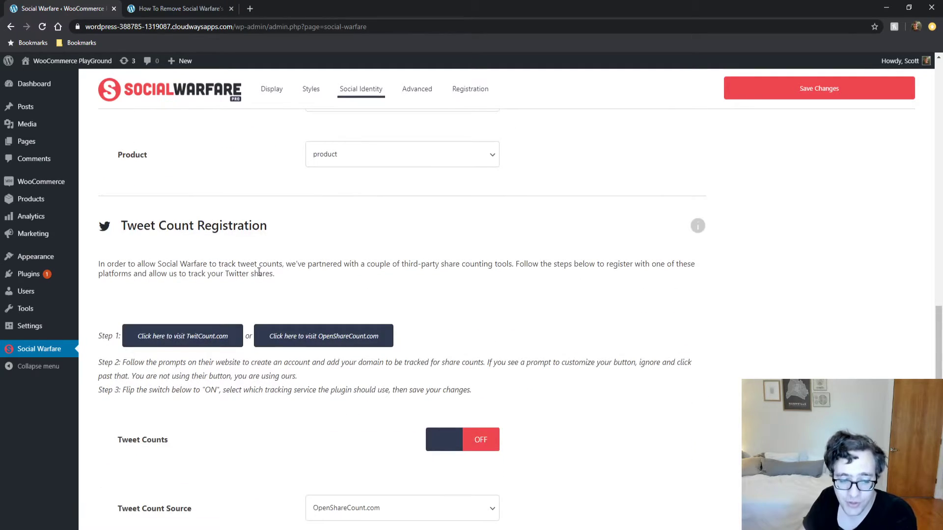
{"action": "scroll", "coordinate": [253, 276], "scroll_direction": "up", "scroll_amount": 3}
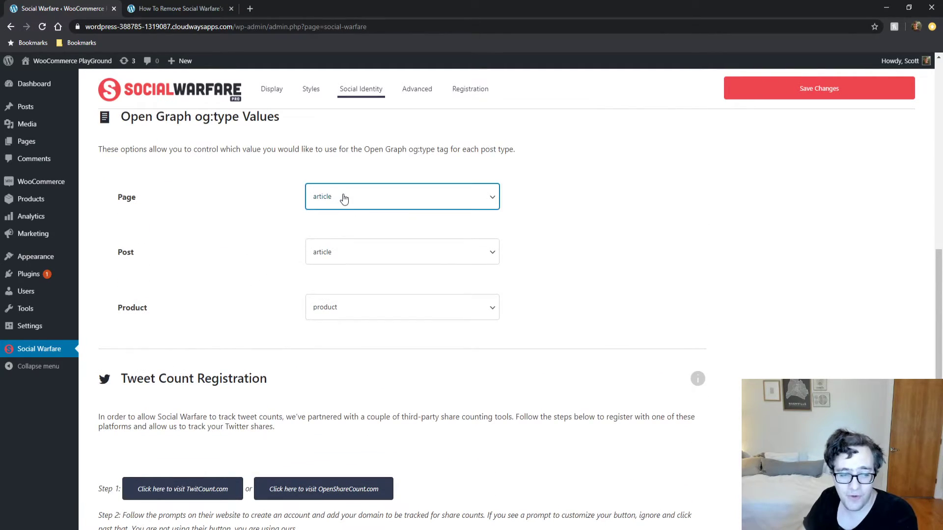
{"action": "left_click", "coordinate": [234, 222]}
{"action": "left_click", "coordinate": [340, 252]}
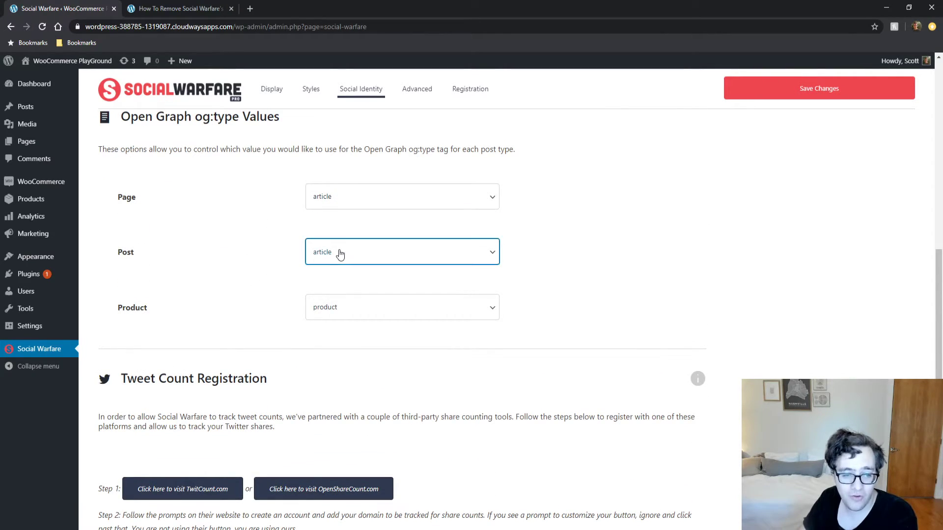
{"action": "left_click", "coordinate": [327, 207]}
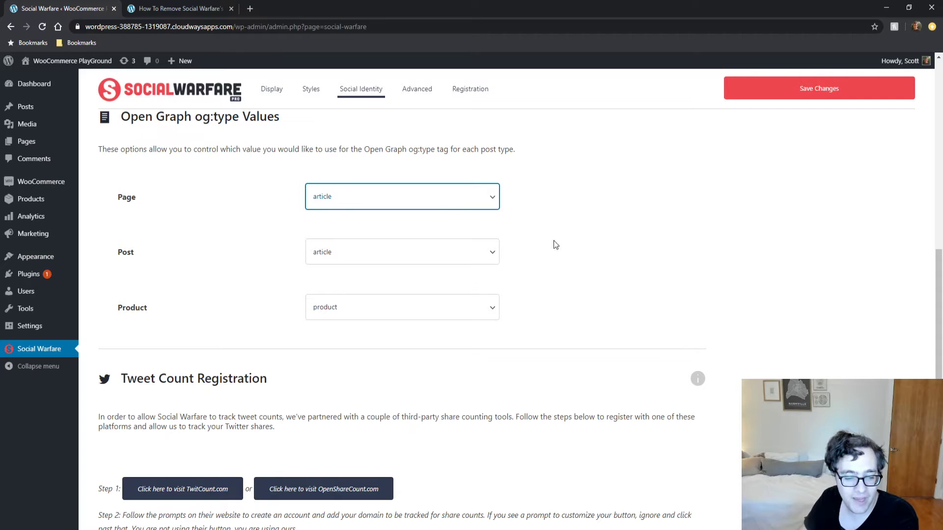
{"action": "left_click", "coordinate": [607, 196]}
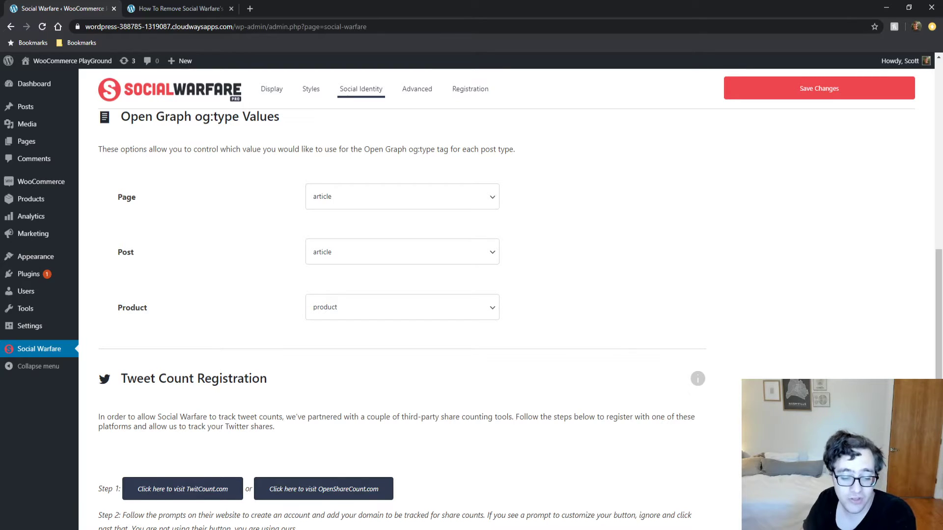
{"action": "scroll", "coordinate": [579, 330], "scroll_direction": "down", "scroll_amount": 4}
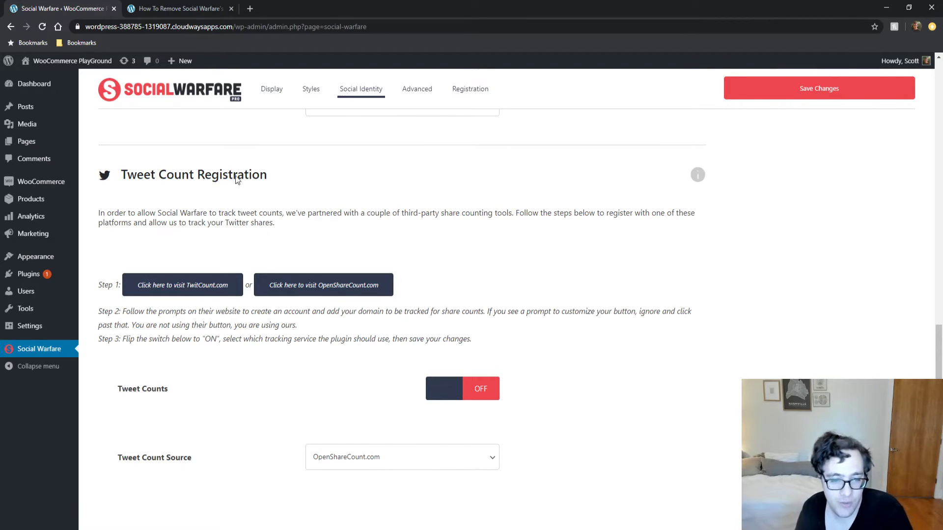
- Open the TwitCount.com registration site from the Tweet Count Registration steps, view it, and return to the Social Warfare settings
{"action": "scroll", "coordinate": [222, 383], "scroll_direction": "down", "scroll_amount": 1}
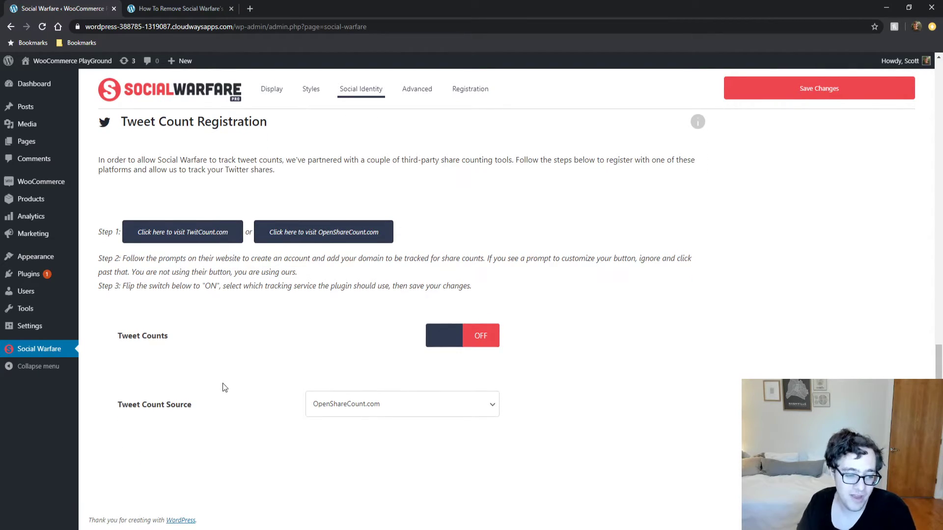
{"action": "left_click", "coordinate": [199, 240]}
{"action": "left_click_drag", "start_coordinate": [269, 7], "coordinate": [194, 7]}
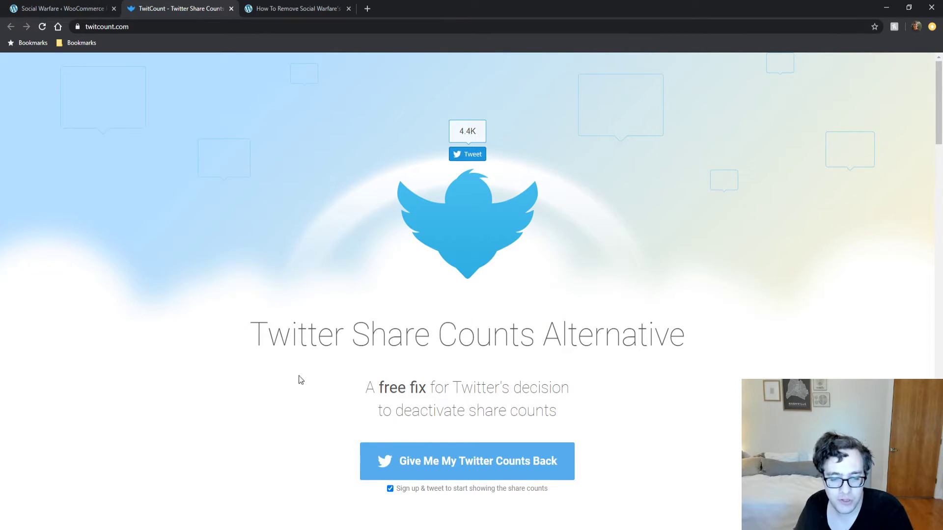
{"action": "left_click", "coordinate": [43, 8]}
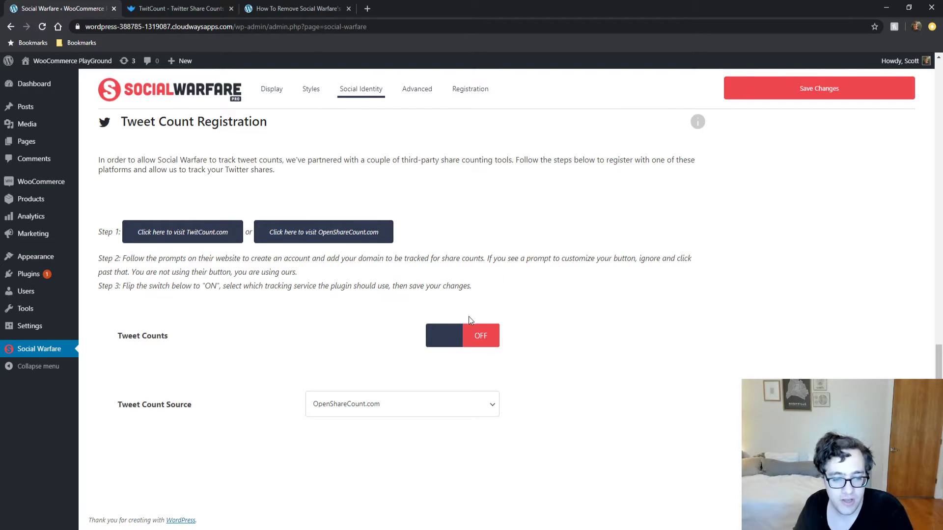
- Turn on Tweet Counts and set the Tweet Count Source to TwitCount.com
{"action": "left_click", "coordinate": [478, 344]}
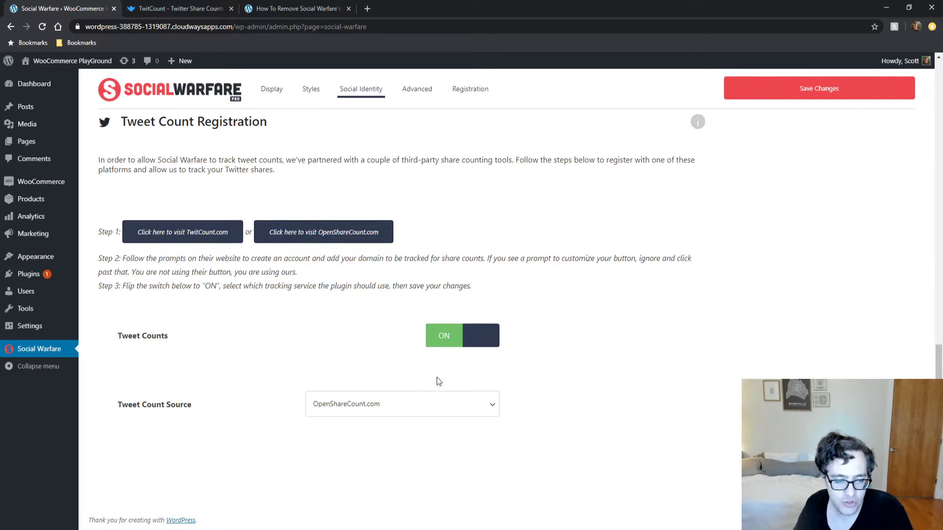
{"action": "left_click", "coordinate": [398, 415]}
{"action": "left_click", "coordinate": [373, 420]}
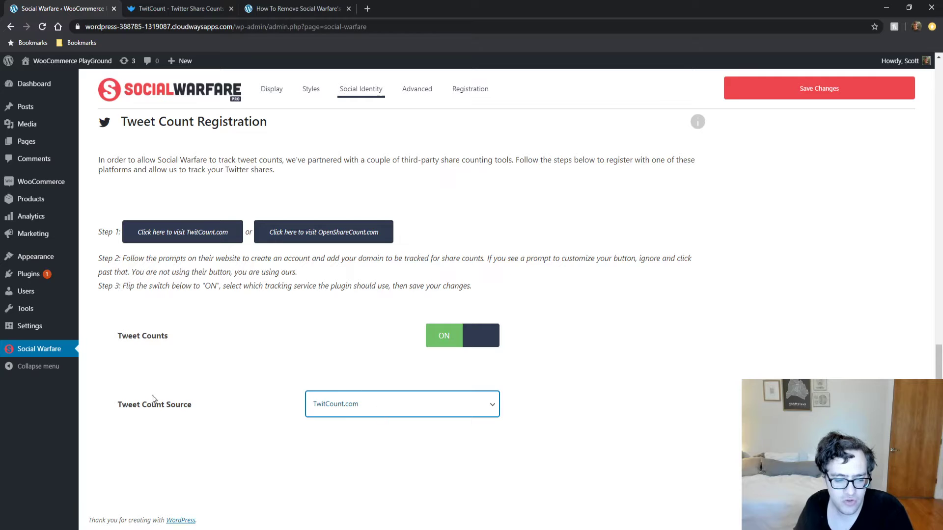
{"action": "triple_click", "coordinate": [194, 409]}
{"action": "left_click", "coordinate": [202, 418]}
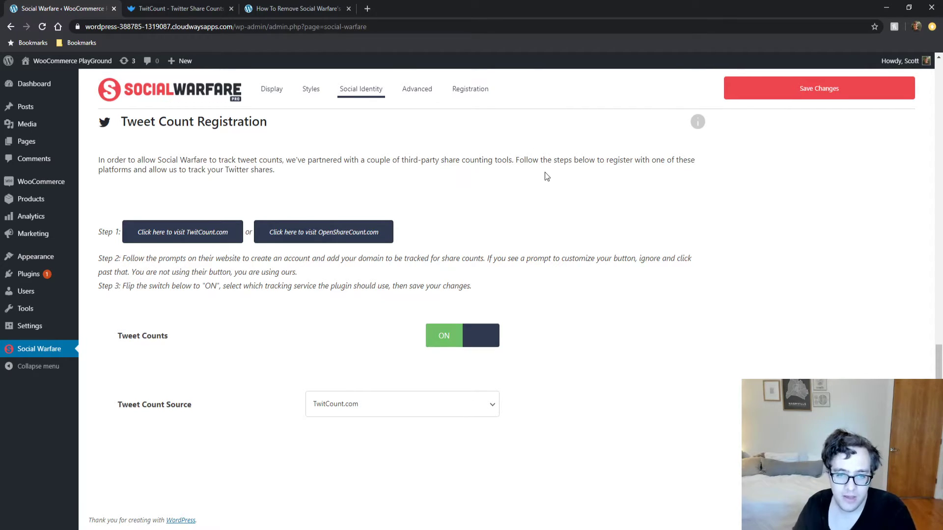
- Open the Advanced settings and examine the Enable Gutenberg Blocks option
{"action": "left_click", "coordinate": [411, 78]}
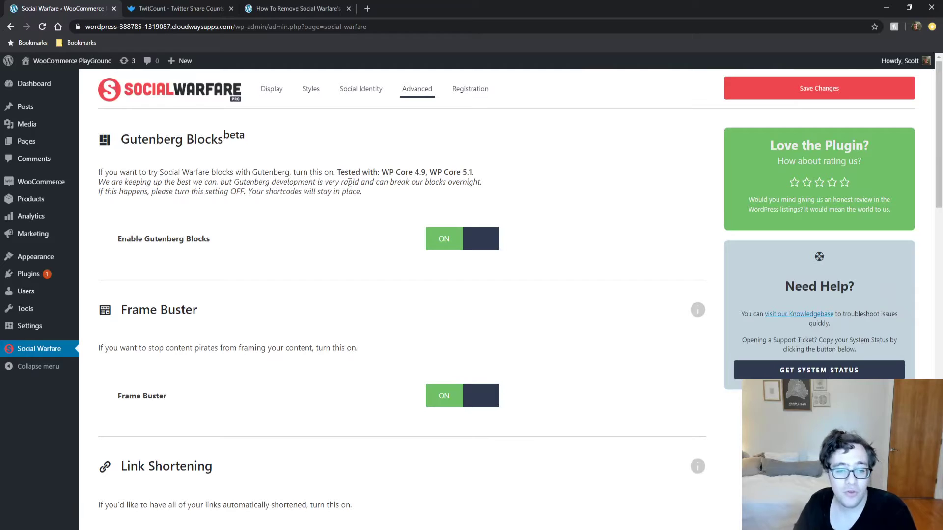
{"action": "scroll", "coordinate": [354, 211], "scroll_direction": "down", "scroll_amount": 2}
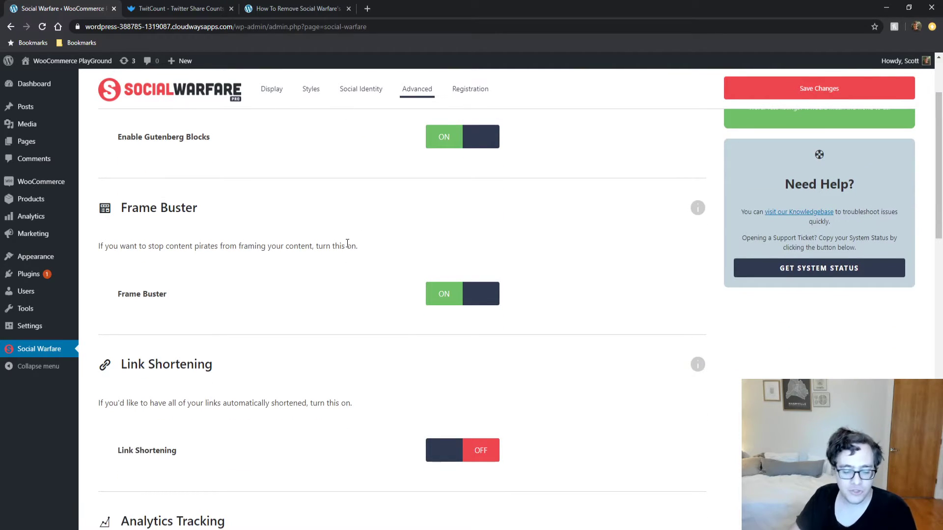
{"action": "scroll", "coordinate": [347, 241], "scroll_direction": "up", "scroll_amount": 2}
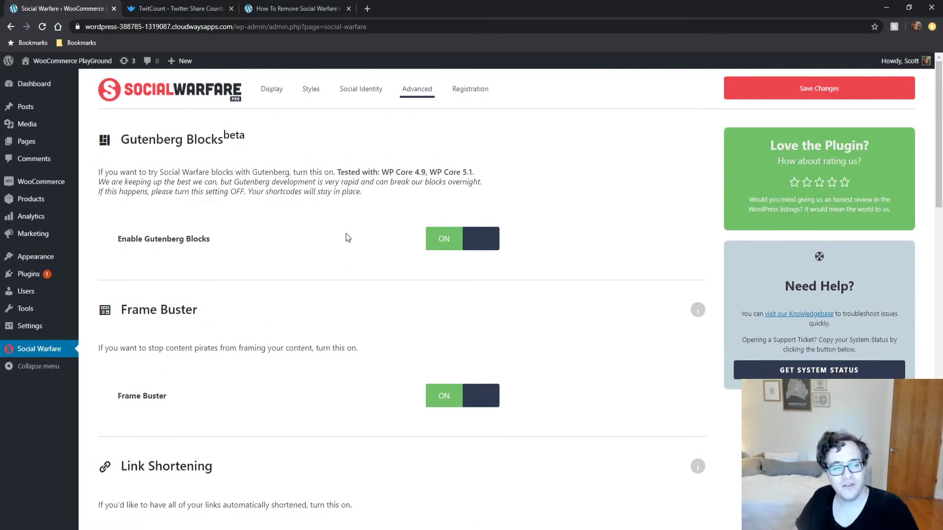
{"action": "left_click_drag", "start_coordinate": [212, 239], "coordinate": [112, 248]}
{"action": "left_click", "coordinate": [149, 244]}
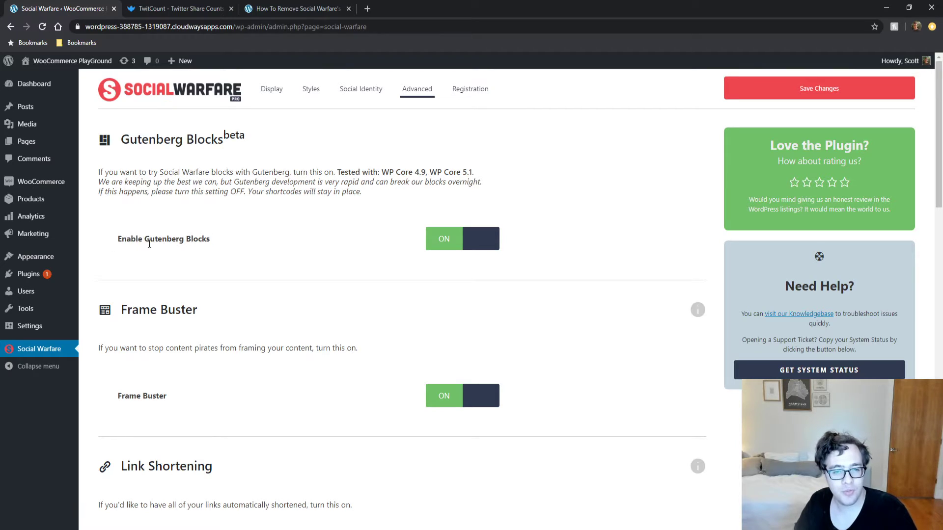
{"action": "double_click", "coordinate": [149, 244]}
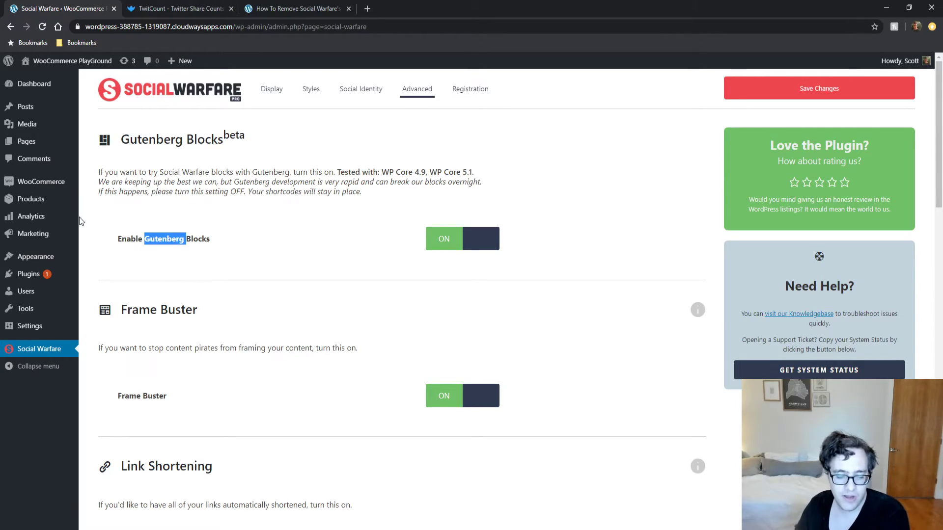
- Look over the Frame Buster section and turn on Link Shortening
{"action": "scroll", "coordinate": [414, 200], "scroll_direction": "down", "scroll_amount": 2}
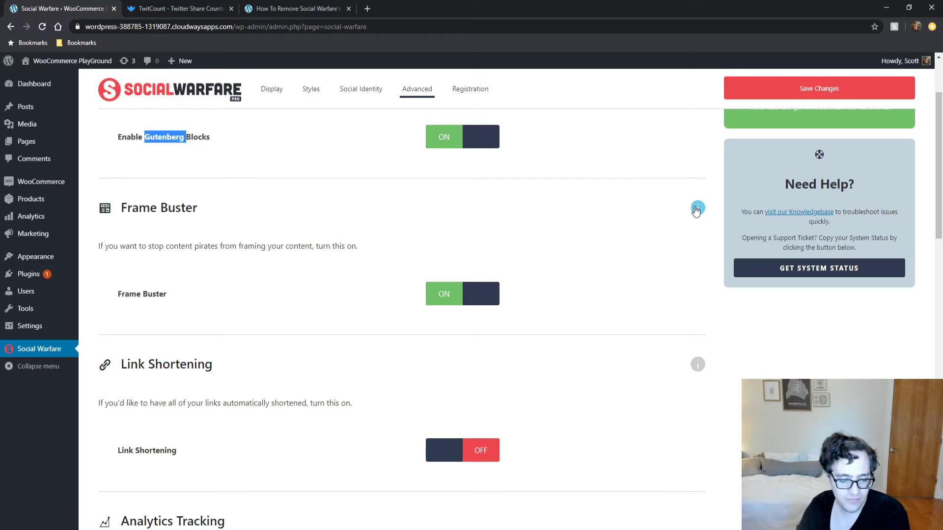
{"action": "scroll", "coordinate": [284, 239], "scroll_direction": "down", "scroll_amount": 6}
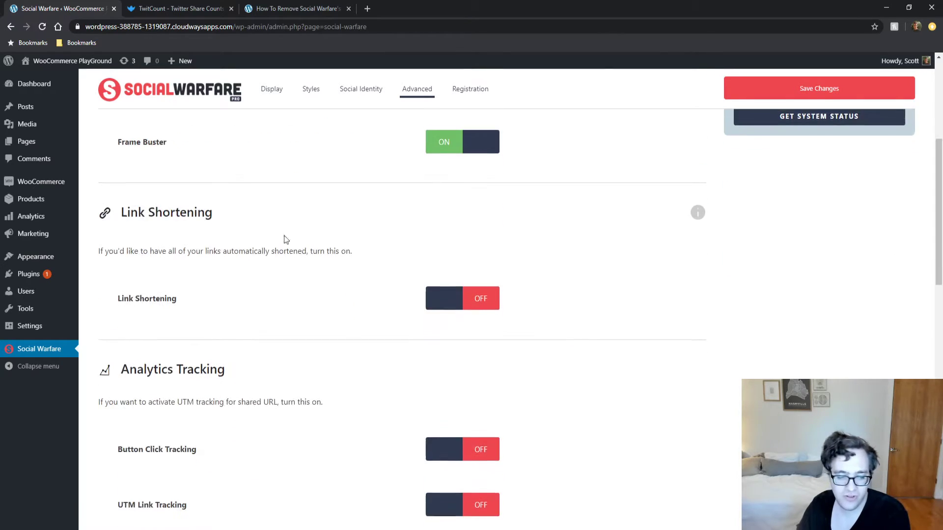
{"action": "scroll", "coordinate": [252, 254], "scroll_direction": "up", "scroll_amount": 6}
{"action": "scroll", "coordinate": [253, 253], "scroll_direction": "down", "scroll_amount": 1}
{"action": "scroll", "coordinate": [349, 311], "scroll_direction": "up", "scroll_amount": 2}
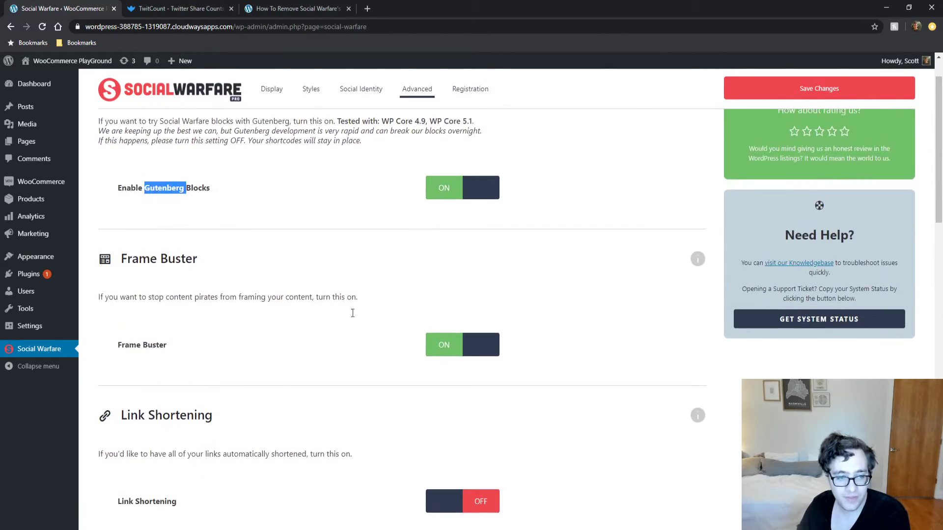
{"action": "scroll", "coordinate": [337, 289], "scroll_direction": "down", "scroll_amount": 2}
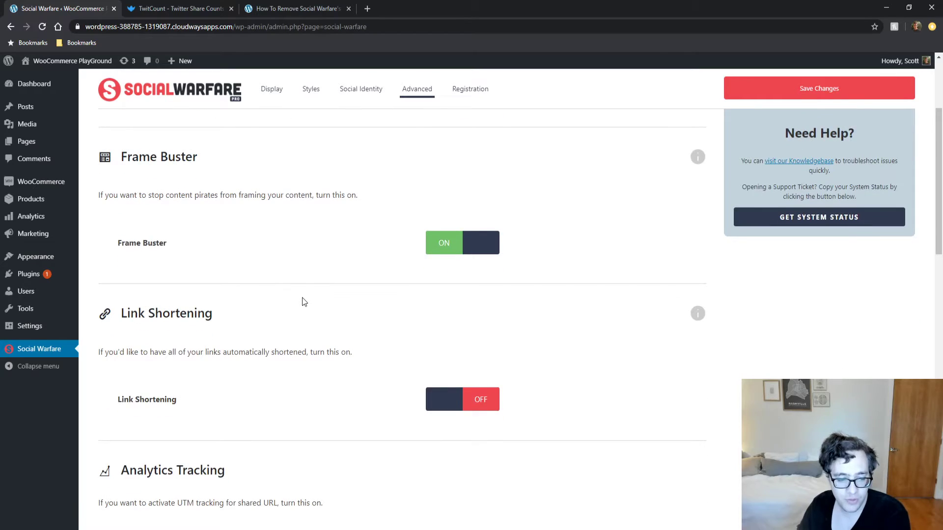
{"action": "scroll", "coordinate": [304, 302], "scroll_direction": "down", "scroll_amount": 1}
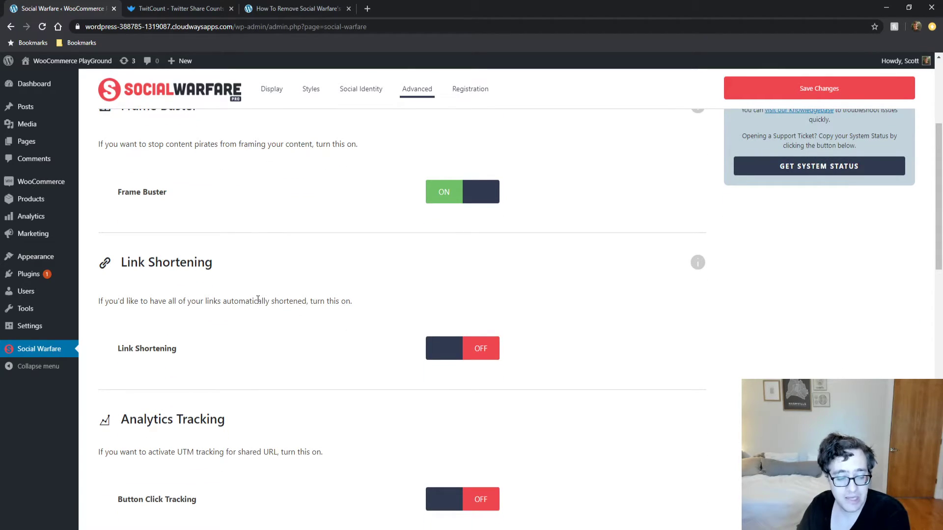
{"action": "left_click", "coordinate": [459, 350]}
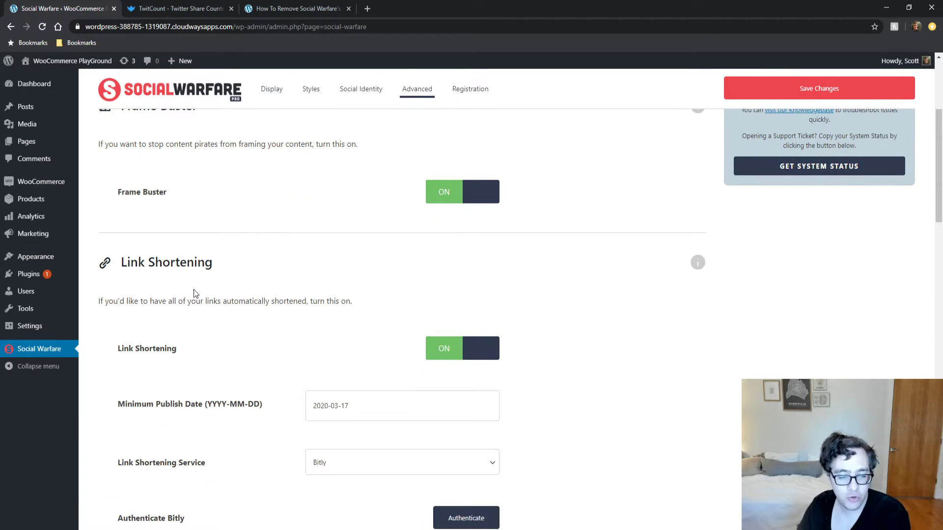
- Review the Link Shortening options for publish date, service, Bitly authentication and individual post types
{"action": "scroll", "coordinate": [249, 297], "scroll_direction": "down", "scroll_amount": 1}
{"action": "scroll", "coordinate": [246, 300], "scroll_direction": "down", "scroll_amount": 3}
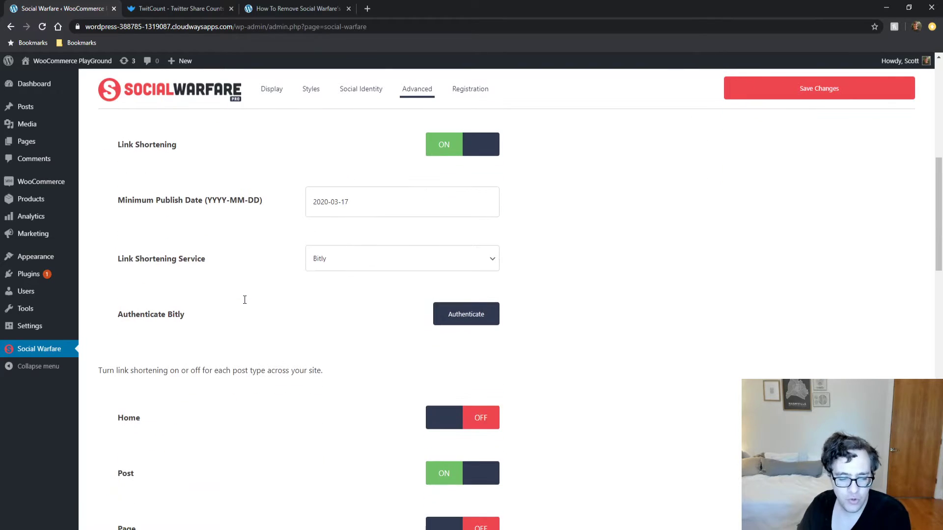
{"action": "scroll", "coordinate": [244, 300], "scroll_direction": "up", "scroll_amount": 1}
{"action": "scroll", "coordinate": [221, 299], "scroll_direction": "down", "scroll_amount": 1}
{"action": "scroll", "coordinate": [207, 319], "scroll_direction": "down", "scroll_amount": 6}
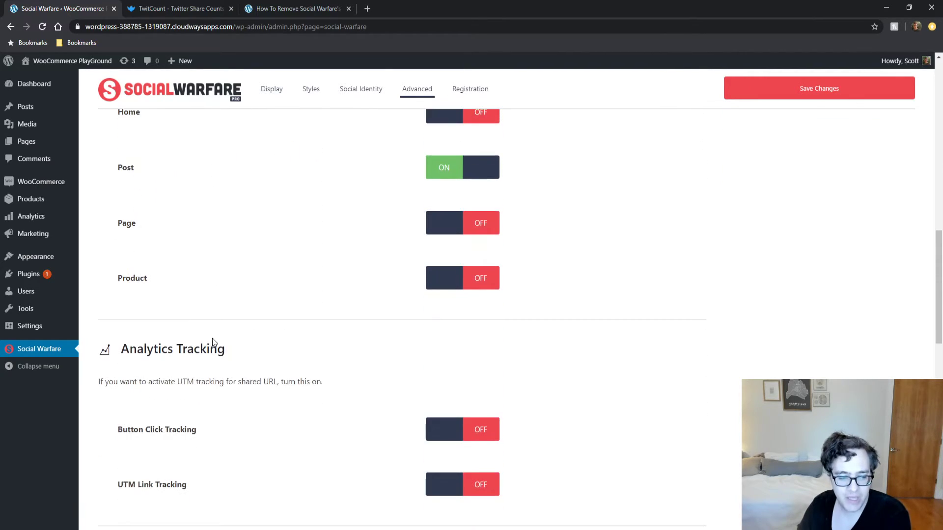
{"action": "scroll", "coordinate": [221, 322], "scroll_direction": "up", "scroll_amount": 2}
{"action": "scroll", "coordinate": [241, 320], "scroll_direction": "up", "scroll_amount": 6}
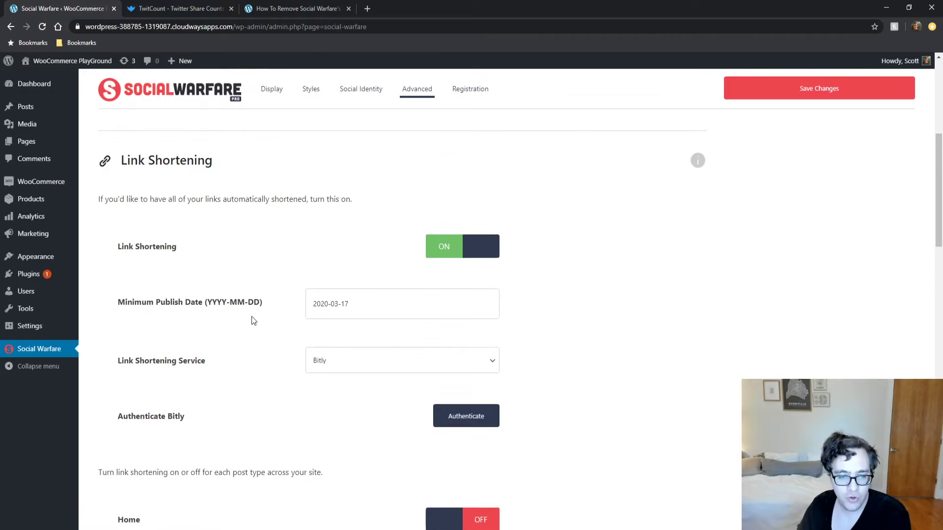
- Try Rebrandly as the Link Shortening Service, check its fields, and restore Bitly
{"action": "left_click", "coordinate": [383, 369]}
{"action": "left_click", "coordinate": [379, 391]}
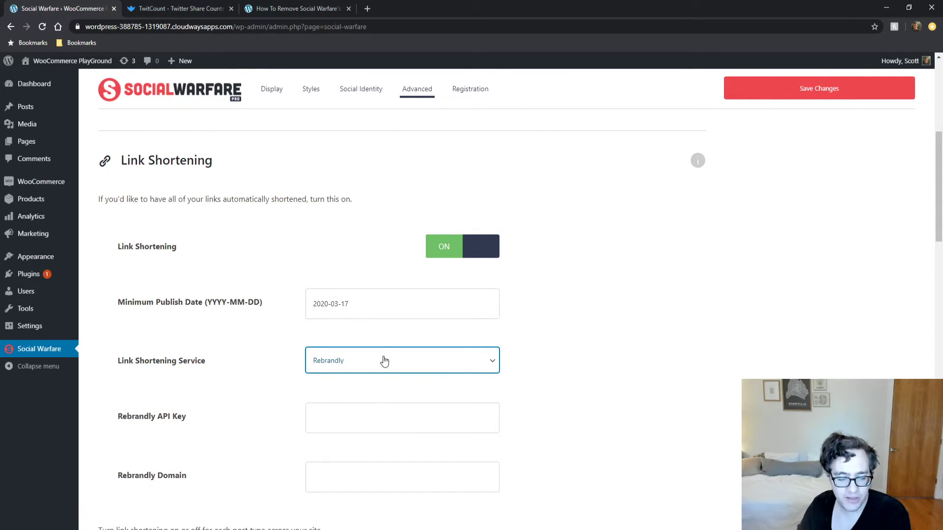
{"action": "scroll", "coordinate": [292, 331], "scroll_direction": "down", "scroll_amount": 1}
{"action": "scroll", "coordinate": [296, 319], "scroll_direction": "up", "scroll_amount": 2}
{"action": "scroll", "coordinate": [367, 383], "scroll_direction": "up", "scroll_amount": 1}
{"action": "scroll", "coordinate": [343, 388], "scroll_direction": "down", "scroll_amount": 3}
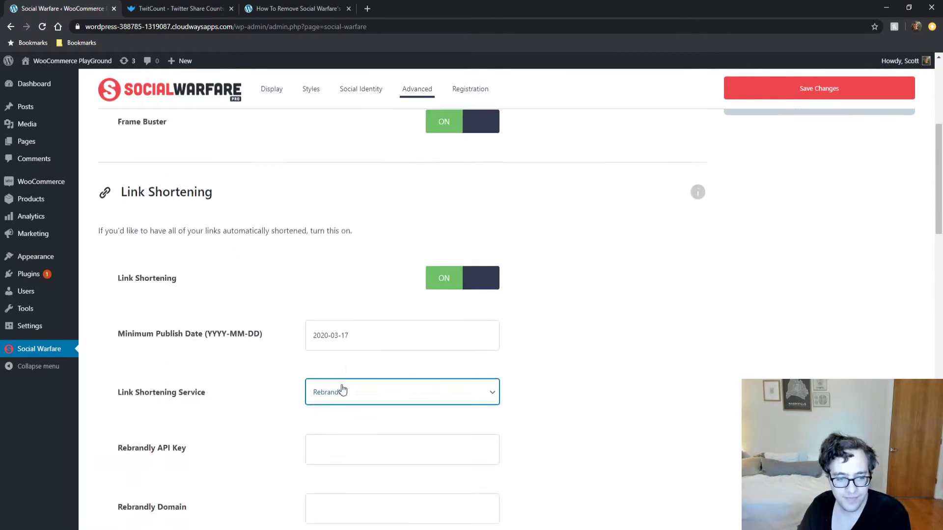
{"action": "key", "text": "Up"}
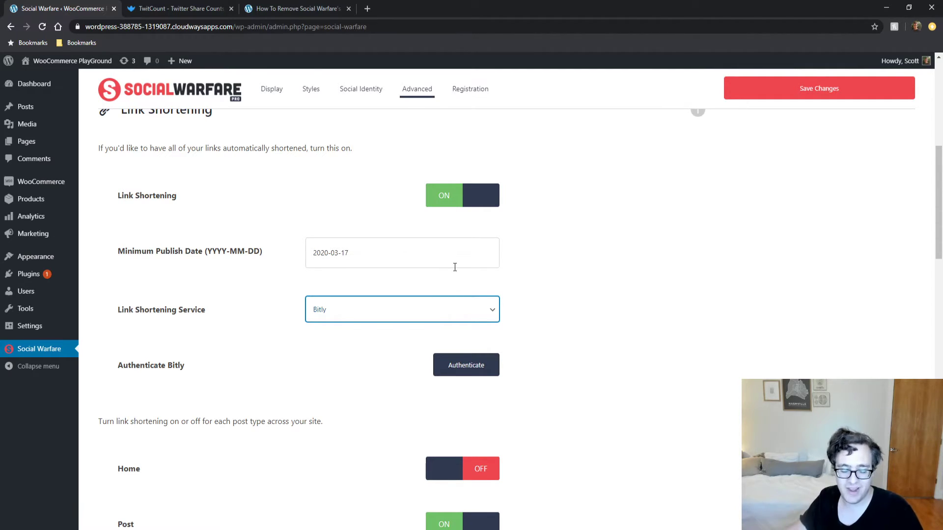
- Examine the Minimum Publish Date setting and toggle Link Shortening off and back on
{"action": "scroll", "coordinate": [152, 273], "scroll_direction": "up", "scroll_amount": 1}
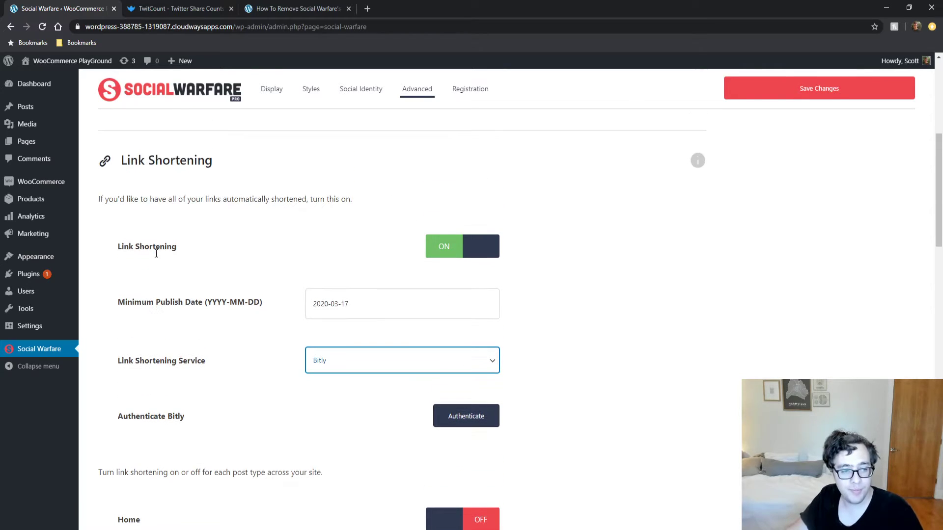
{"action": "left_click_drag", "start_coordinate": [174, 307], "coordinate": [117, 304]}
{"action": "left_click", "coordinate": [255, 302]}
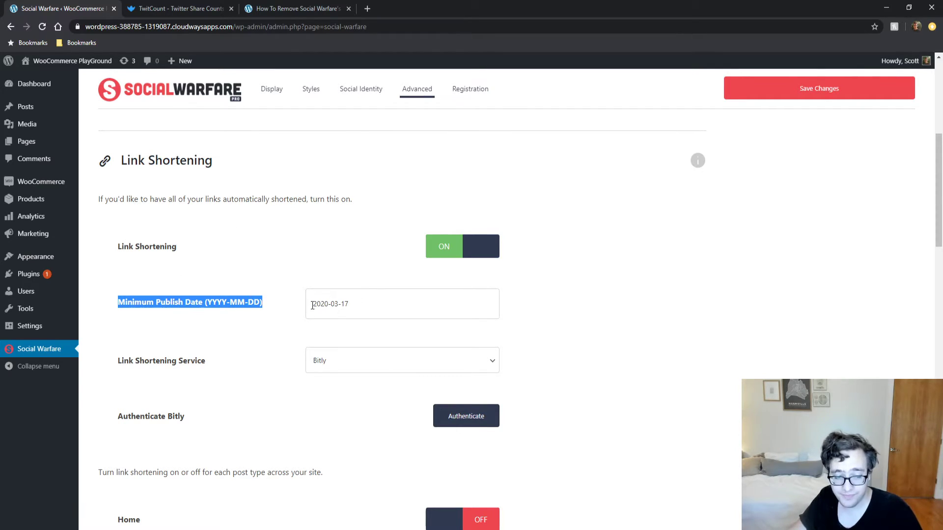
{"action": "left_click_drag", "start_coordinate": [313, 304], "coordinate": [378, 304]}
{"action": "left_click", "coordinate": [284, 315]}
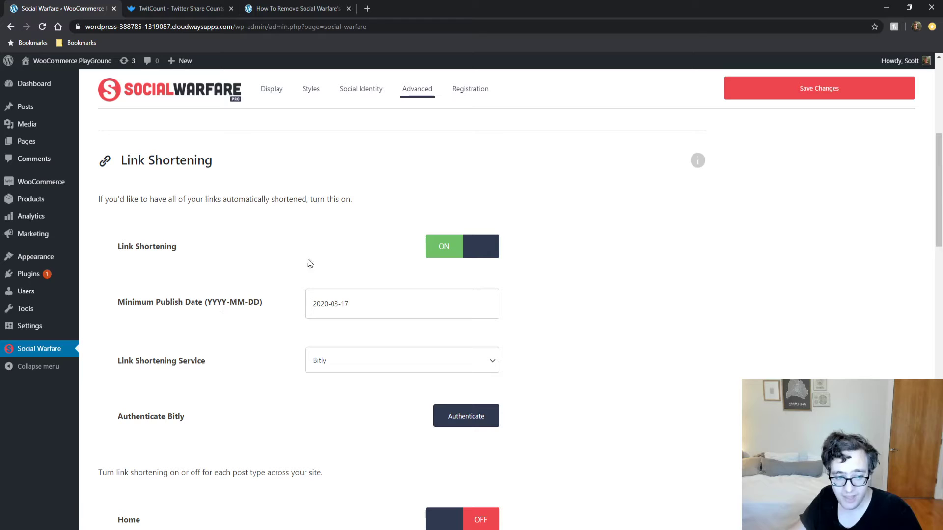
{"action": "left_click", "coordinate": [462, 252]}
{"action": "left_click", "coordinate": [462, 252]}
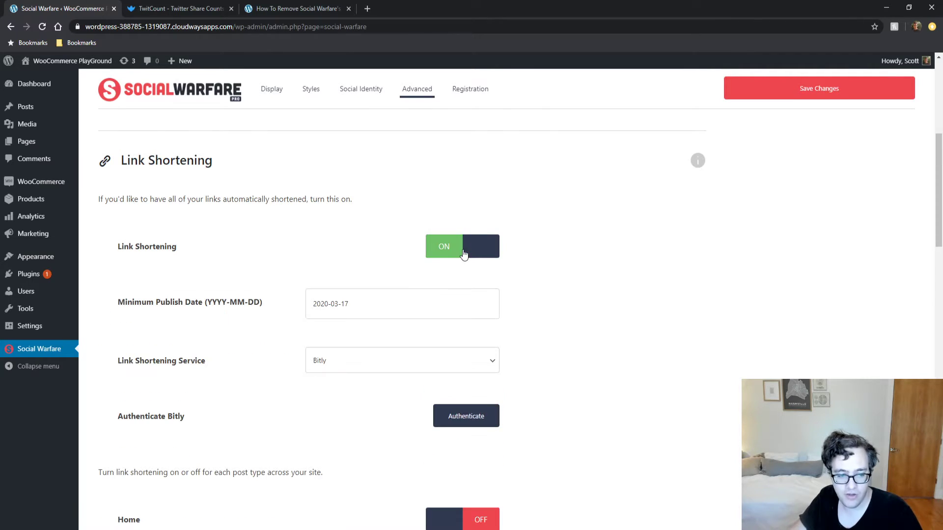
- Review the link shortening switches for the Home, Post, Page and Product types
{"action": "scroll", "coordinate": [572, 270], "scroll_direction": "down", "scroll_amount": 7}
{"action": "scroll", "coordinate": [518, 289], "scroll_direction": "up", "scroll_amount": 3}
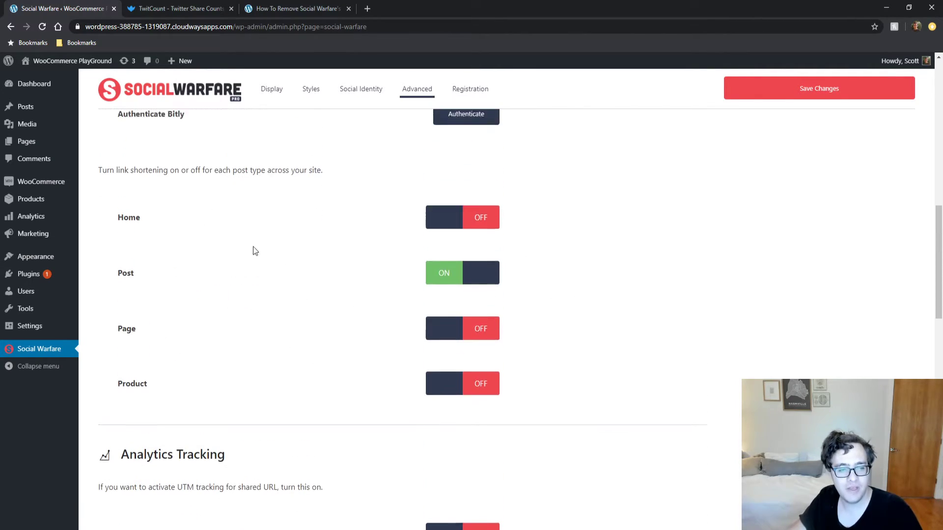
{"action": "left_click_drag", "start_coordinate": [169, 260], "coordinate": [249, 264]}
{"action": "left_click", "coordinate": [250, 265]}
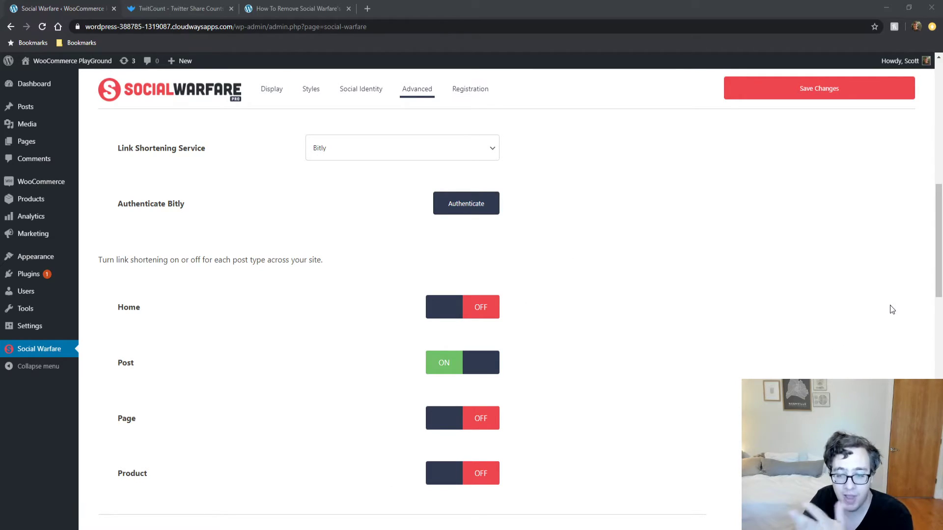
- Turn on UTM Link Tracking and Button Click Tracking under Analytics Tracking
{"action": "scroll", "coordinate": [685, 419], "scroll_direction": "down", "scroll_amount": 8}
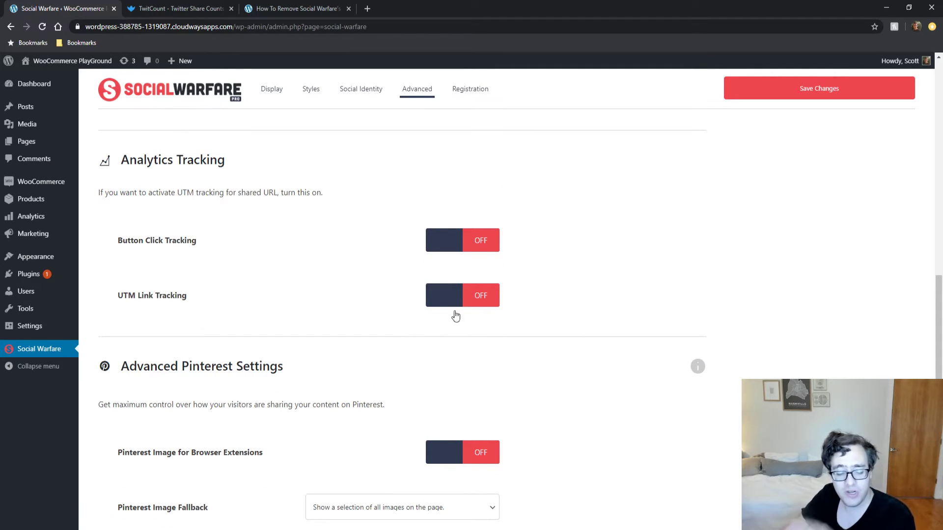
{"action": "left_click", "coordinate": [483, 290]}
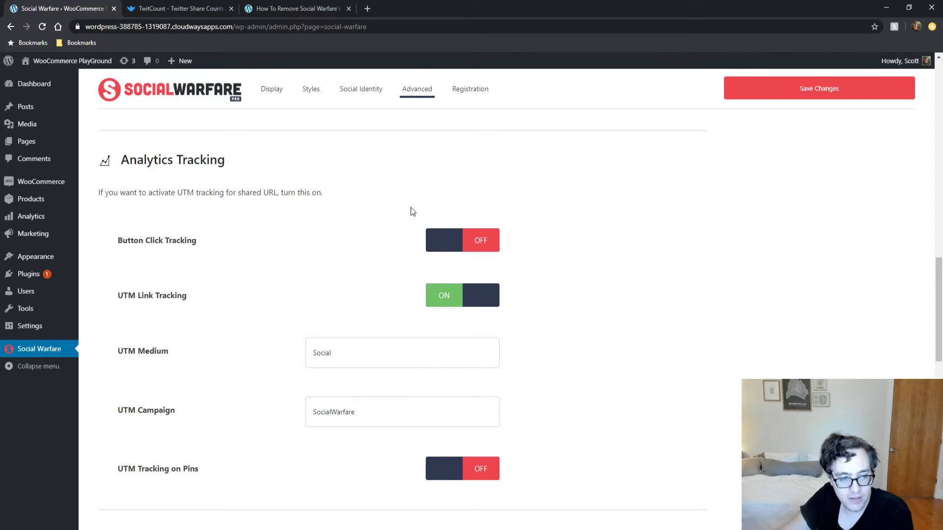
{"action": "left_click", "coordinate": [457, 243]}
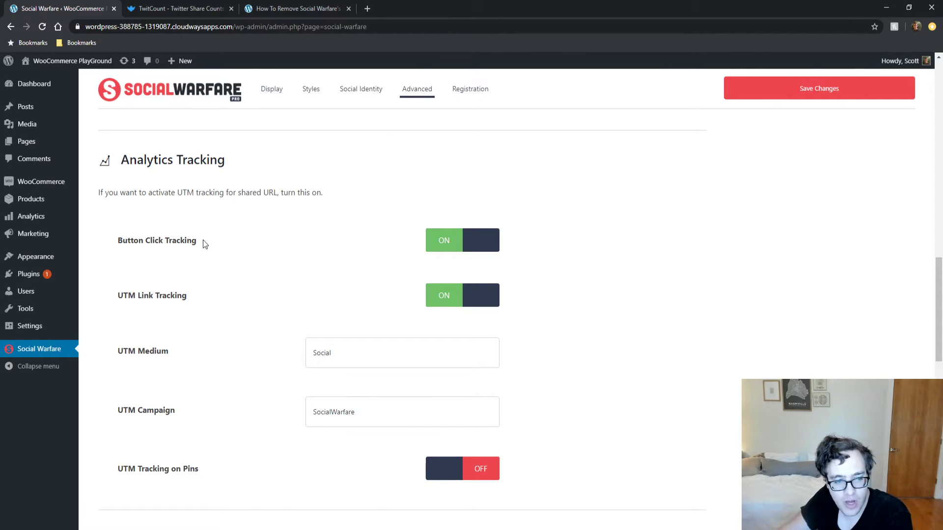
{"action": "left_click_drag", "start_coordinate": [202, 239], "coordinate": [161, 234]}
{"action": "triple_click", "coordinate": [160, 235]}
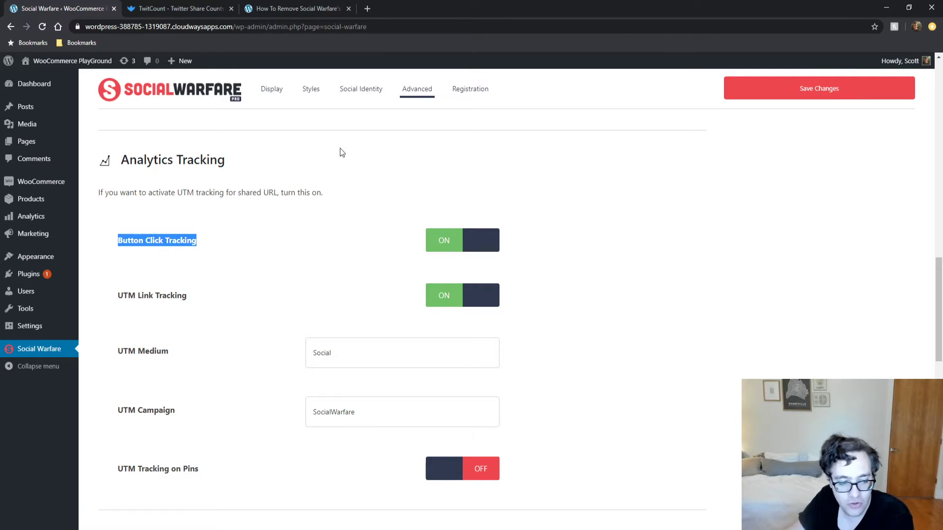
- Check the UTM Medium and UTM Campaign fields and turn on UTM Tracking on Pins
{"action": "left_click_drag", "start_coordinate": [183, 352], "coordinate": [128, 352]}
{"action": "left_click_drag", "start_coordinate": [189, 413], "coordinate": [123, 410]}
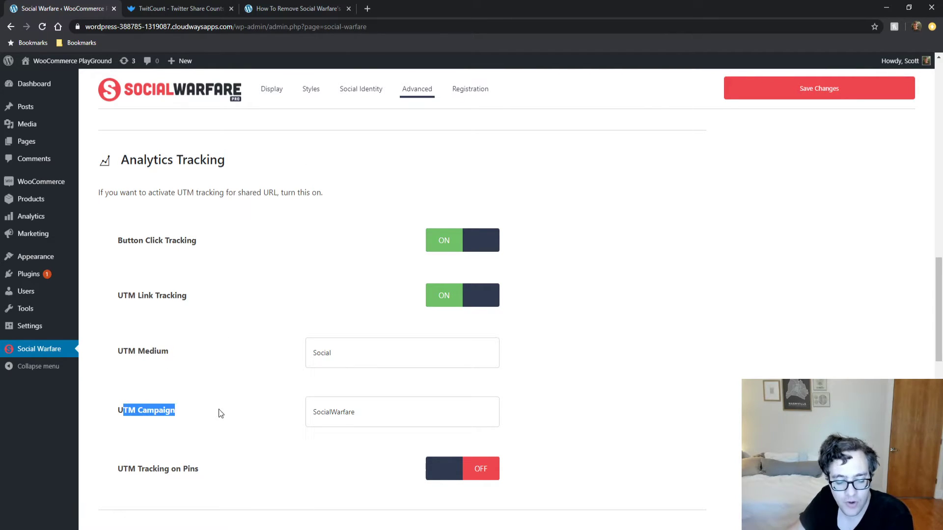
{"action": "scroll", "coordinate": [251, 402], "scroll_direction": "down", "scroll_amount": 2}
{"action": "mouse_move", "coordinate": [199, 368]}
{"action": "left_mouse_down"}
{"action": "mouse_move", "coordinate": [138, 368]}
{"action": "mouse_move", "coordinate": [190, 366]}
{"action": "left_mouse_up"}
{"action": "left_click", "coordinate": [433, 367]}
{"action": "double_click", "coordinate": [192, 366]}
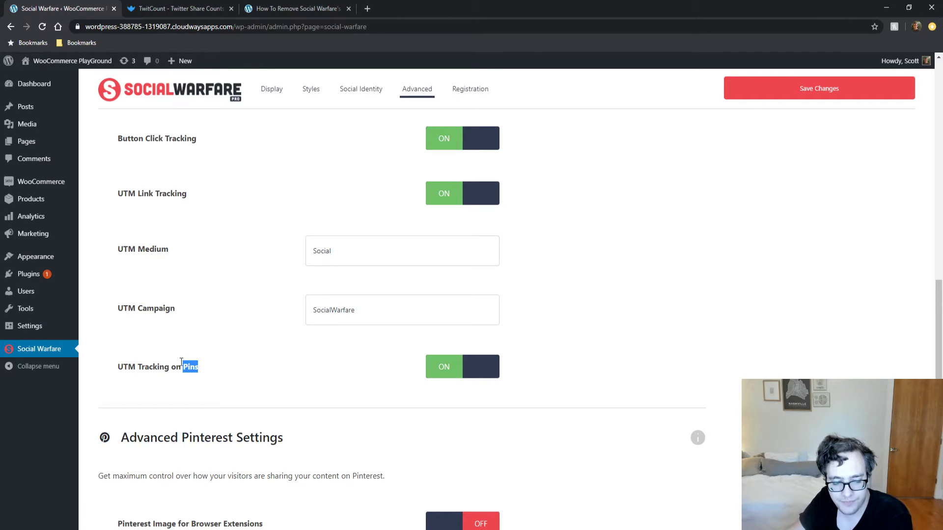
- Turn on Pinterest Image for Browser Extensions under Advanced Pinterest Settings
{"action": "scroll", "coordinate": [181, 362], "scroll_direction": "down", "scroll_amount": 5}
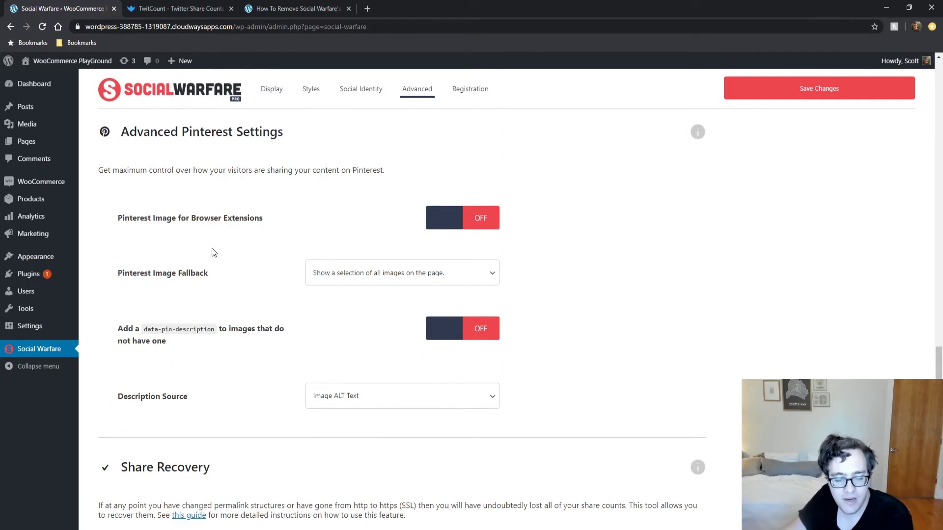
{"action": "scroll", "coordinate": [249, 206], "scroll_direction": "up", "scroll_amount": 2}
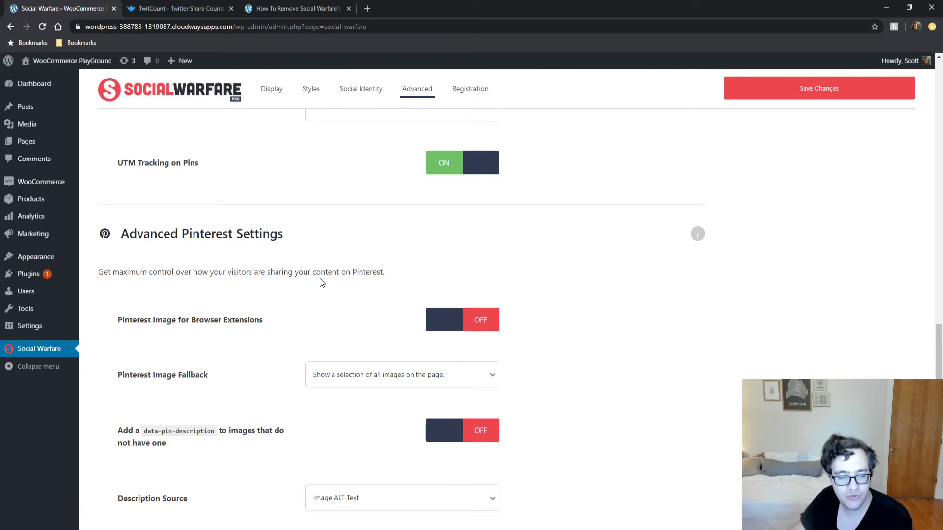
{"action": "left_click", "coordinate": [450, 320]}
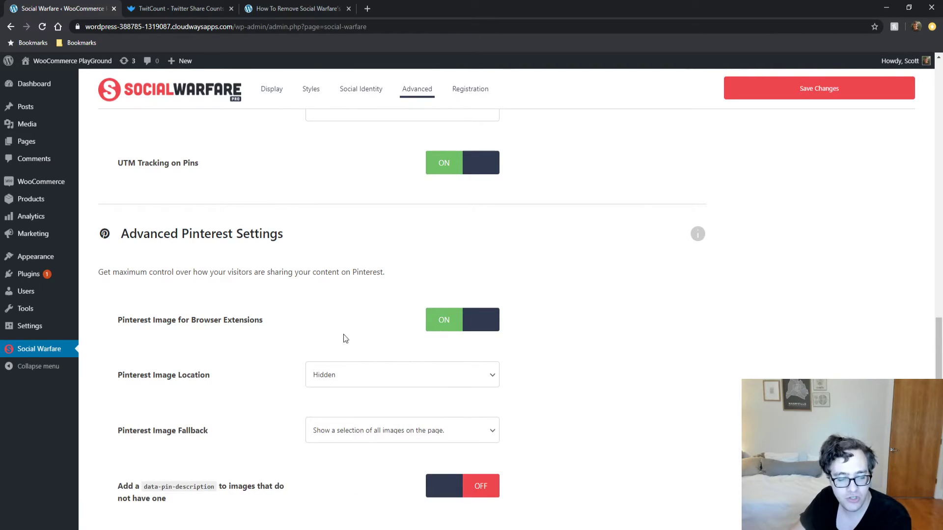
- Review the Pinterest Image Location and Pinterest Image Fallback options, keeping the current selections
{"action": "scroll", "coordinate": [343, 337], "scroll_direction": "down", "scroll_amount": 2}
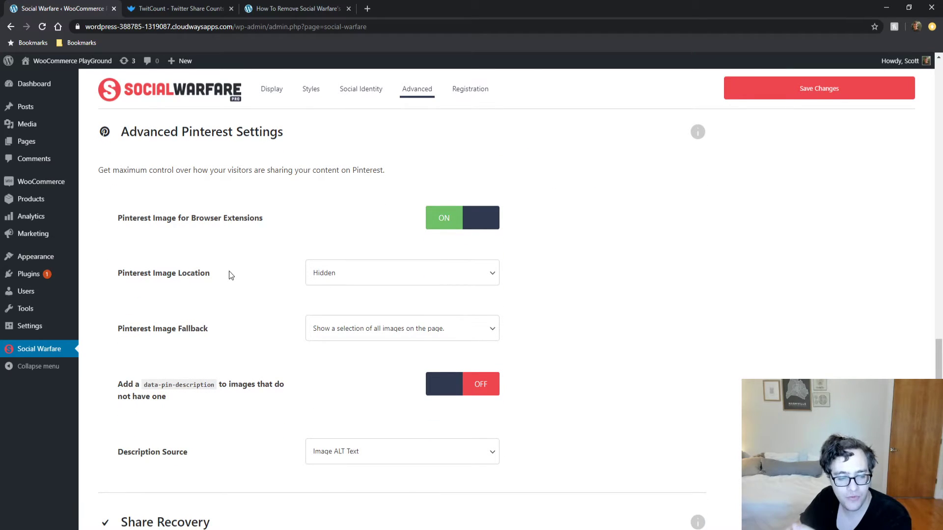
{"action": "left_click_drag", "start_coordinate": [231, 275], "coordinate": [110, 274]}
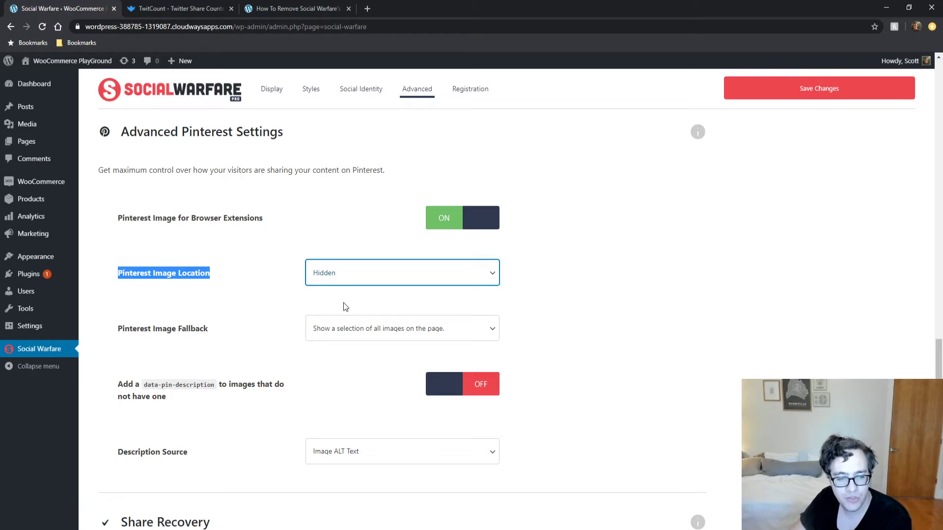
{"action": "left_click", "coordinate": [229, 290]}
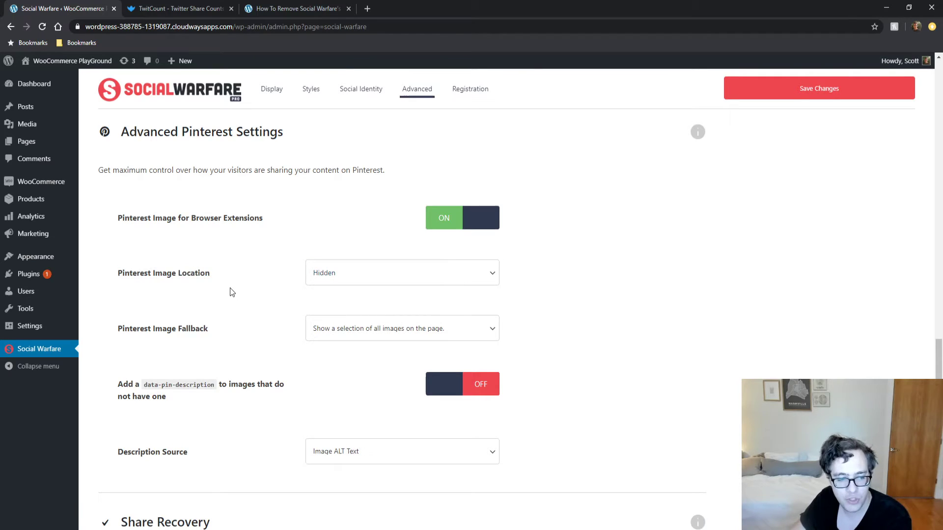
{"action": "left_click", "coordinate": [440, 330]}
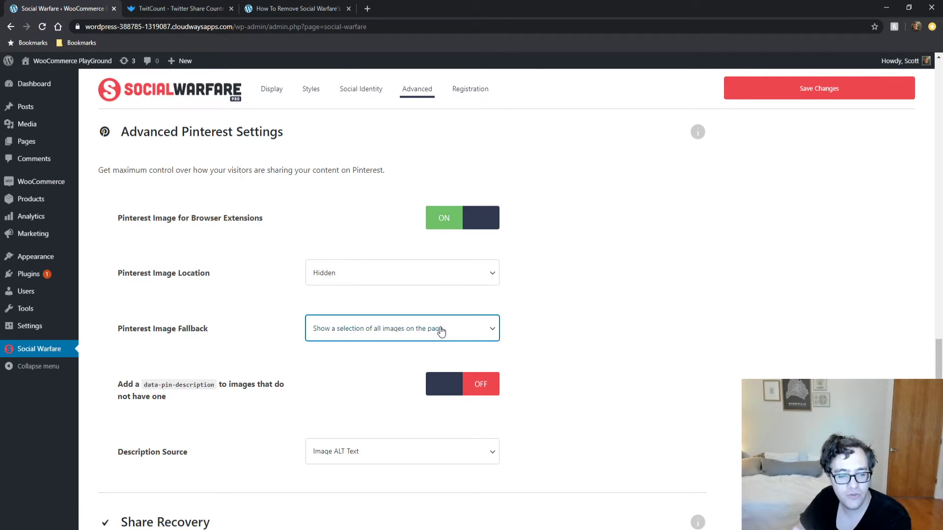
{"action": "left_click", "coordinate": [389, 352]}
{"action": "scroll", "coordinate": [388, 353], "scroll_direction": "down", "scroll_amount": 1}
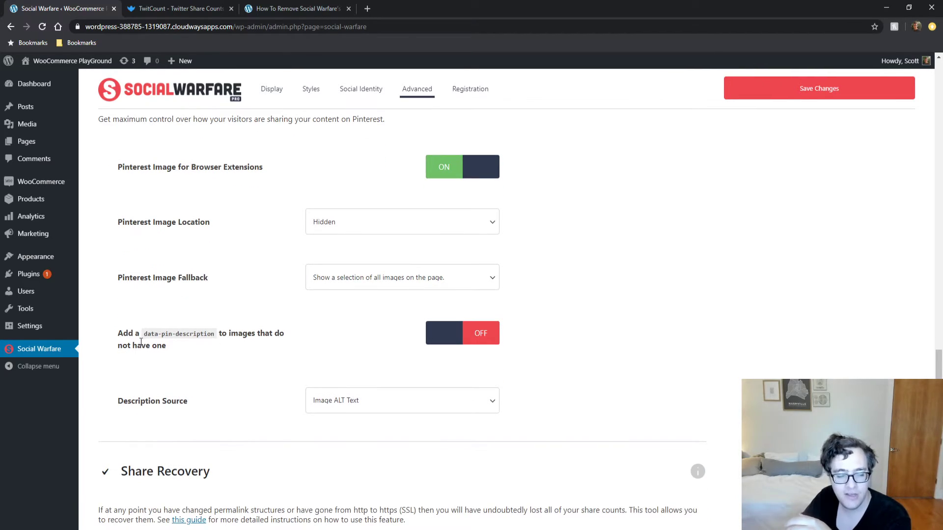
- Turn on adding a data-pin-description to images that do not have one
{"action": "left_click_drag", "start_coordinate": [118, 334], "coordinate": [209, 336]}
{"action": "left_click", "coordinate": [210, 336]}
{"action": "left_click", "coordinate": [490, 339]}
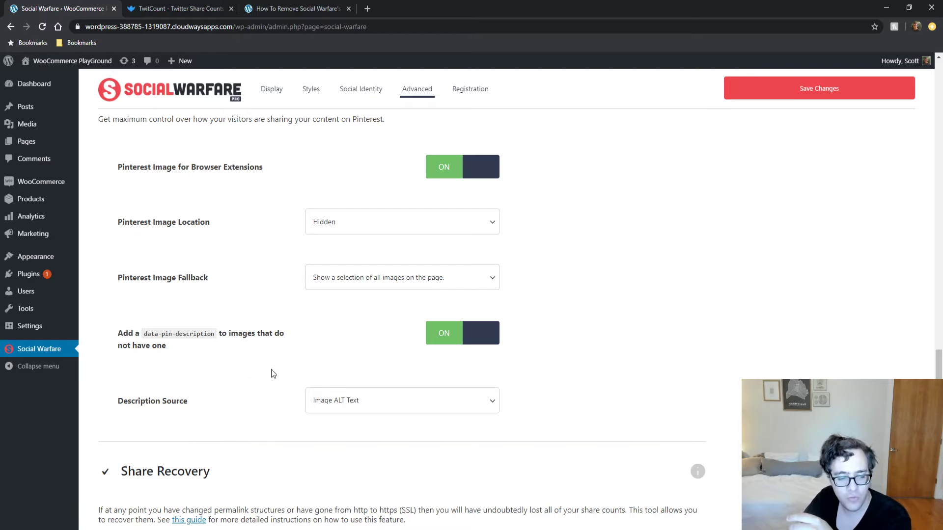
- Try Custom Pin Description as the Description Source, then restore Image ALT Text
{"action": "left_click_drag", "start_coordinate": [245, 410], "coordinate": [118, 402]}
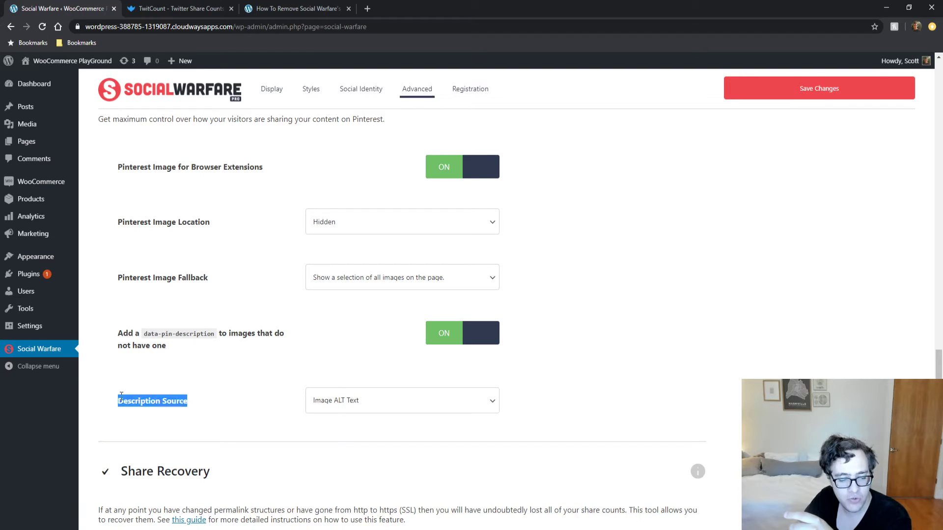
{"action": "left_click", "coordinate": [415, 405]}
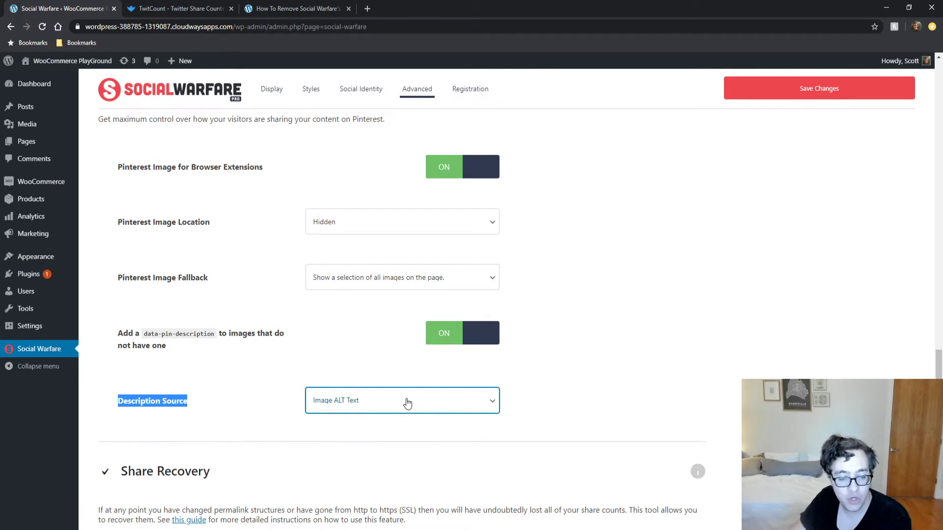
{"action": "key", "text": "Down"}
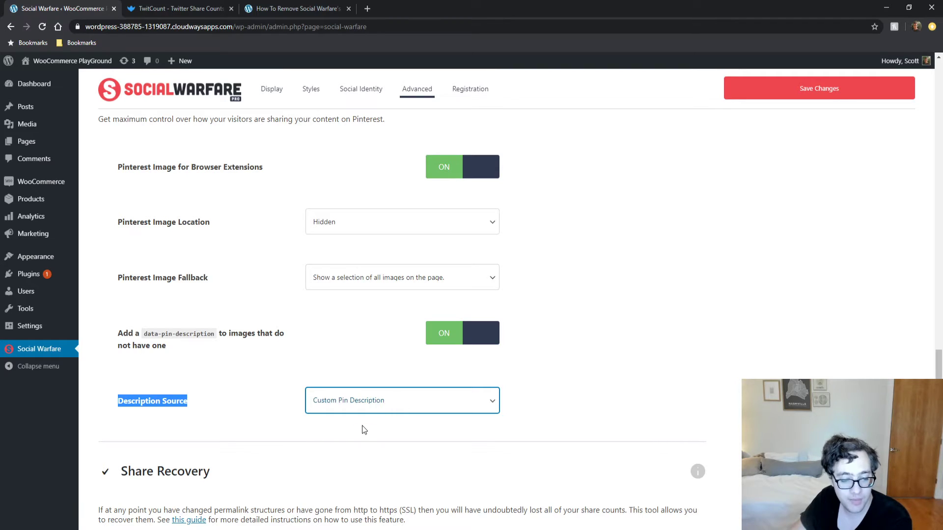
{"action": "key", "text": "Up"}
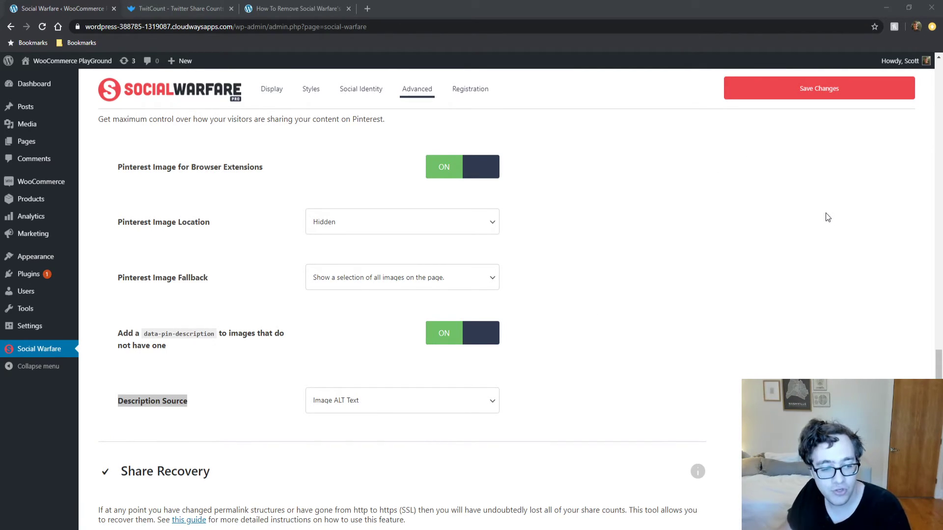
{"action": "left_click", "coordinate": [878, 228]}
- Turn on Activate Share Recovery in the Share Recovery section
{"action": "scroll", "coordinate": [682, 305], "scroll_direction": "down", "scroll_amount": 6}
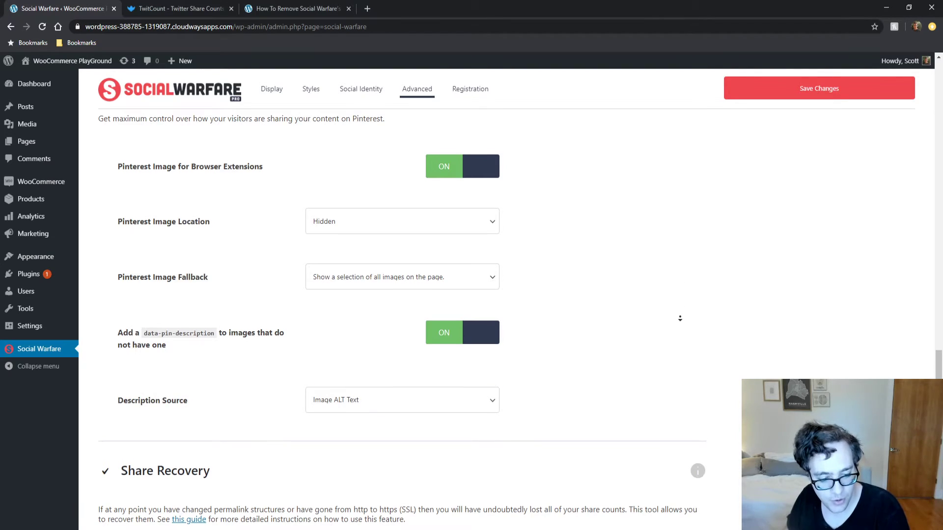
{"action": "scroll", "coordinate": [442, 265], "scroll_direction": "up", "scroll_amount": 2}
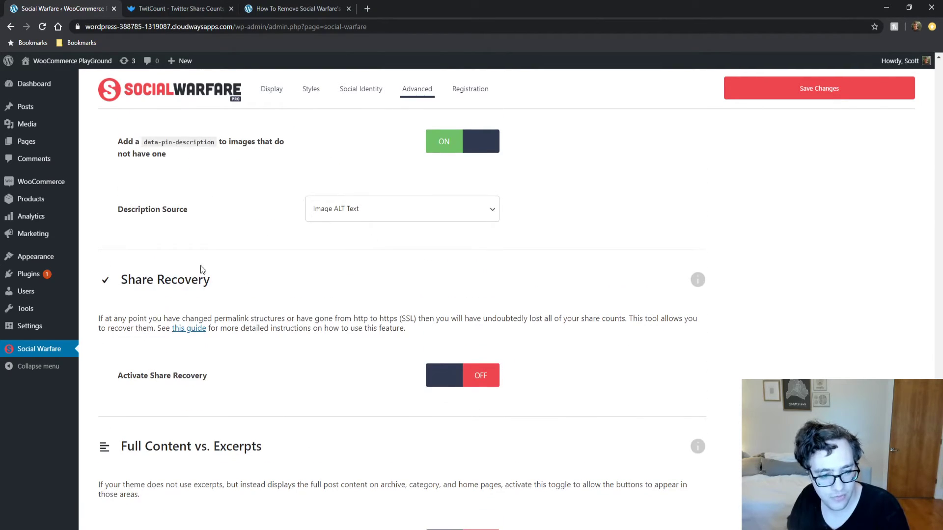
{"action": "left_click_drag", "start_coordinate": [215, 281], "coordinate": [154, 281]}
{"action": "left_click", "coordinate": [390, 327]}
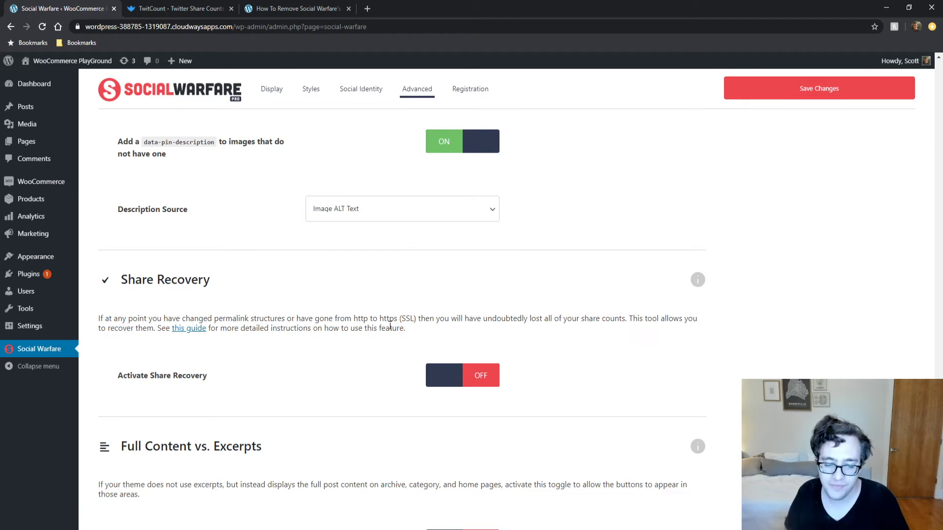
{"action": "left_click", "coordinate": [460, 370]}
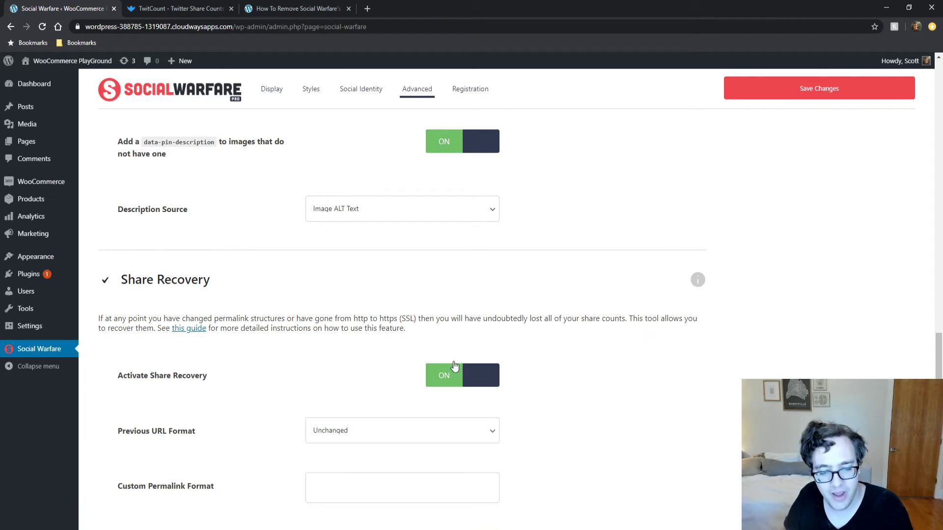
- Set the Share Recovery Previous URL Format to Month and Name and check its options
{"action": "scroll", "coordinate": [254, 341], "scroll_direction": "down", "scroll_amount": 5}
{"action": "scroll", "coordinate": [267, 238], "scroll_direction": "up", "scroll_amount": 1}
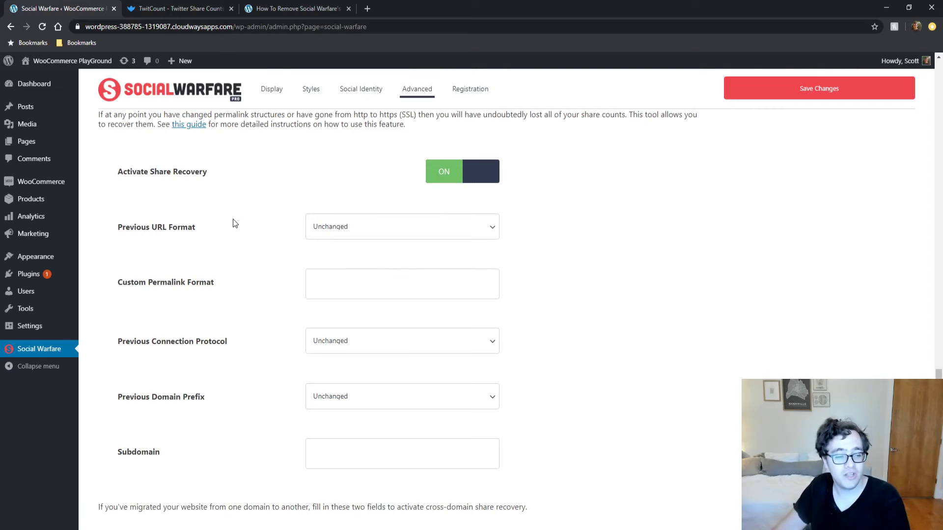
{"action": "scroll", "coordinate": [233, 221], "scroll_direction": "up", "scroll_amount": 2}
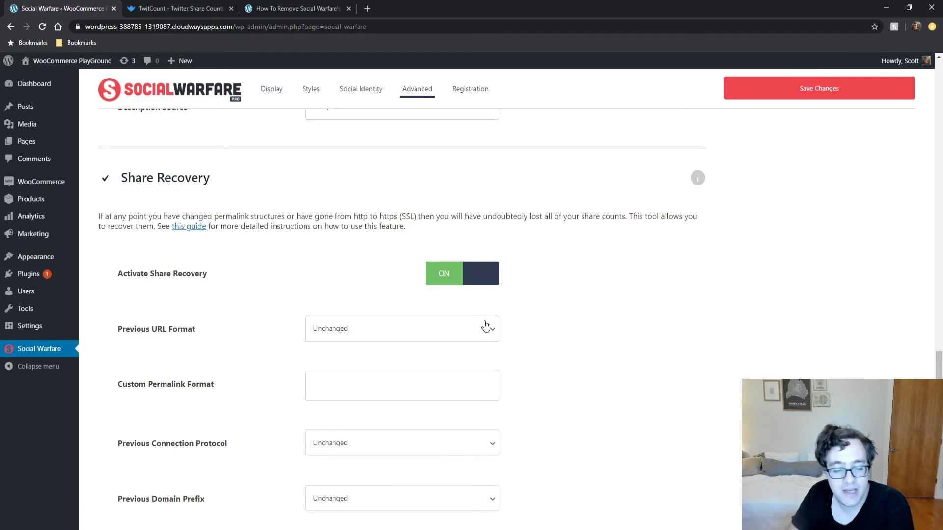
{"action": "left_click", "coordinate": [363, 333]}
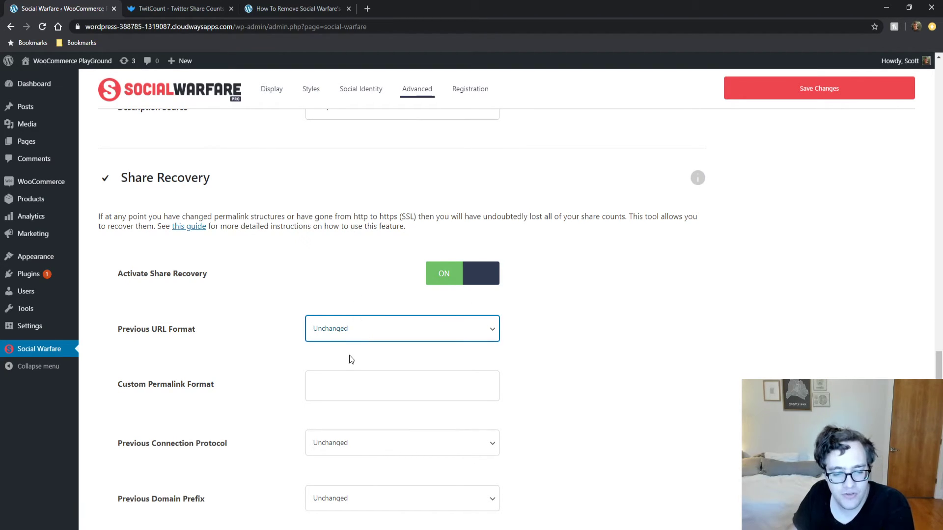
{"action": "left_click", "coordinate": [338, 383]}
{"action": "left_click", "coordinate": [271, 367]}
{"action": "scroll", "coordinate": [276, 340], "scroll_direction": "down", "scroll_amount": 3}
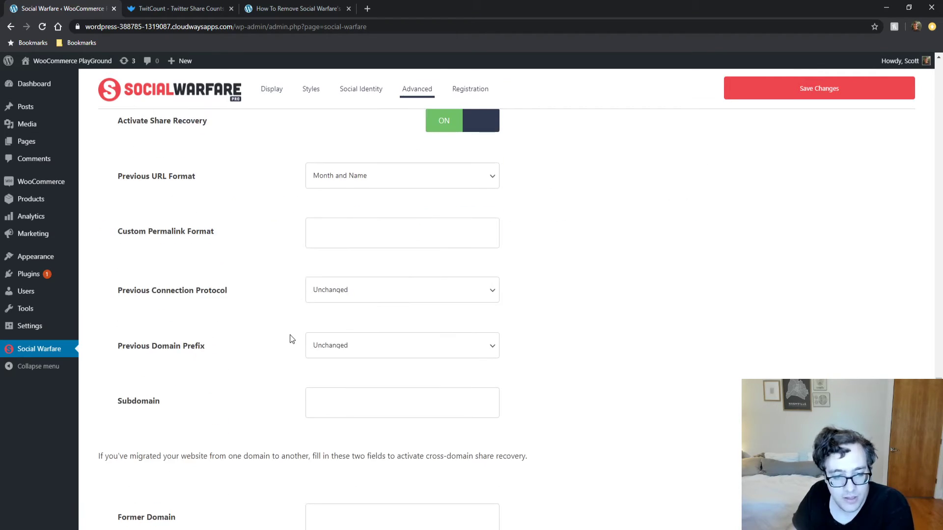
{"action": "scroll", "coordinate": [290, 339], "scroll_direction": "up", "scroll_amount": 2}
{"action": "left_click", "coordinate": [366, 282]}
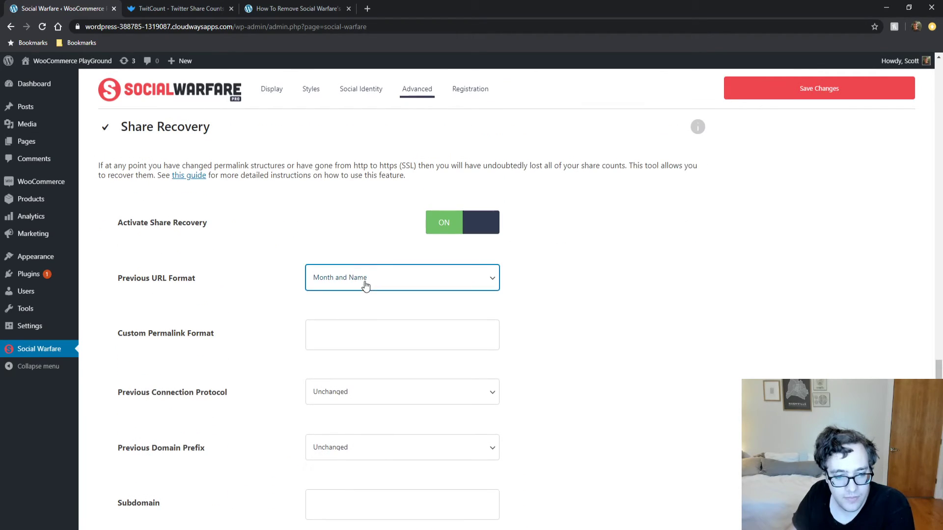
{"action": "left_click", "coordinate": [239, 299]}
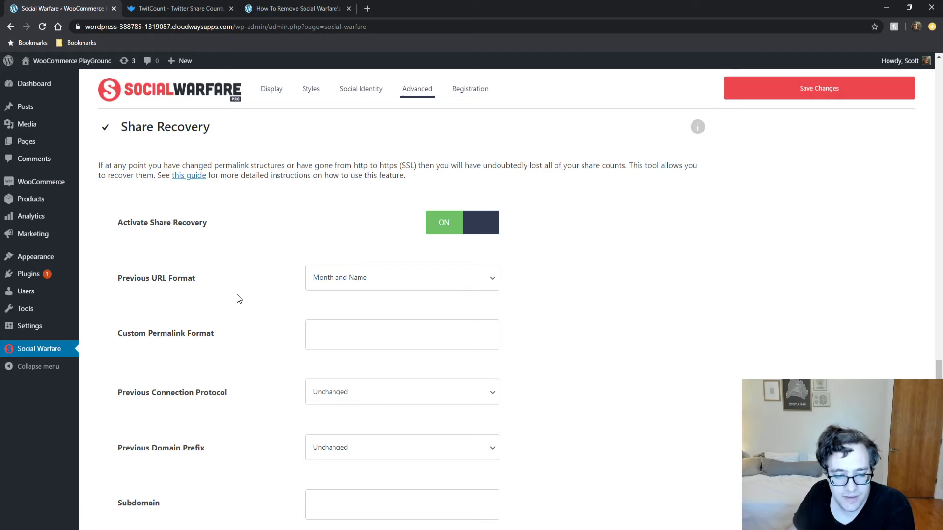
- Check the Custom Permalink Format field and the Previous Connection Protocol options without changing them
{"action": "scroll", "coordinate": [239, 298], "scroll_direction": "down", "scroll_amount": 2}
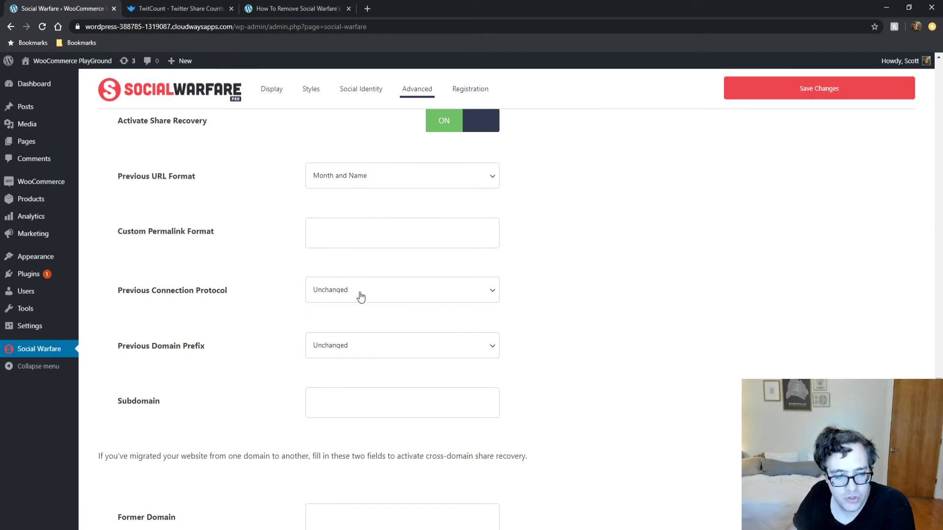
{"action": "scroll", "coordinate": [344, 295], "scroll_direction": "up", "scroll_amount": 1}
{"action": "left_click", "coordinate": [355, 292]}
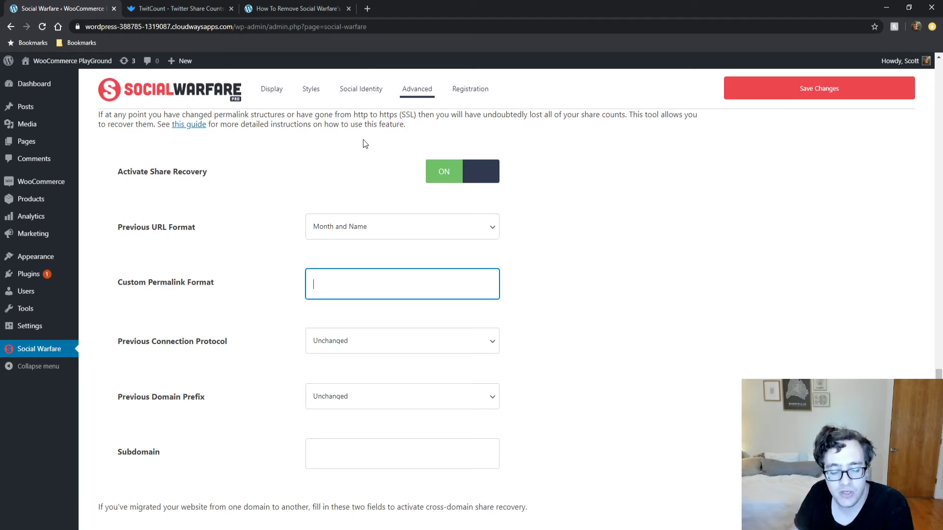
{"action": "scroll", "coordinate": [326, 162], "scroll_direction": "down", "scroll_amount": 1}
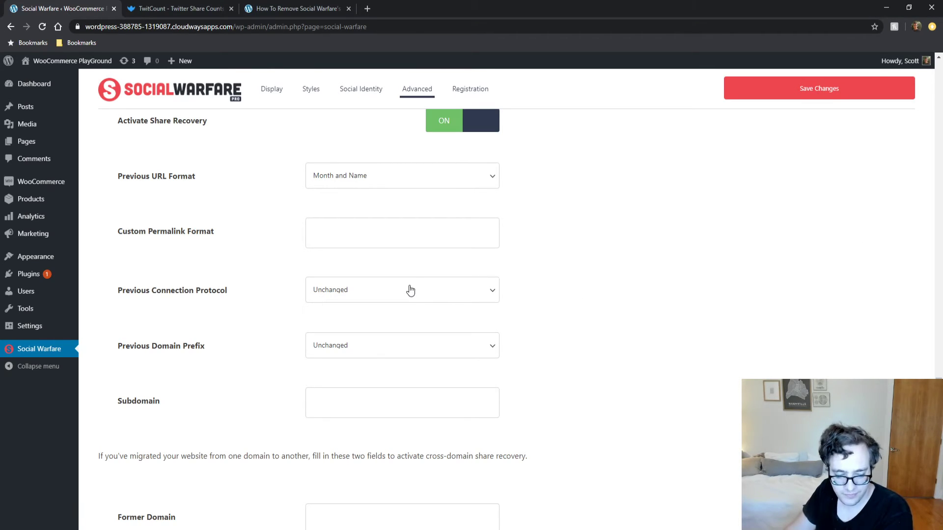
{"action": "left_click", "coordinate": [394, 291]}
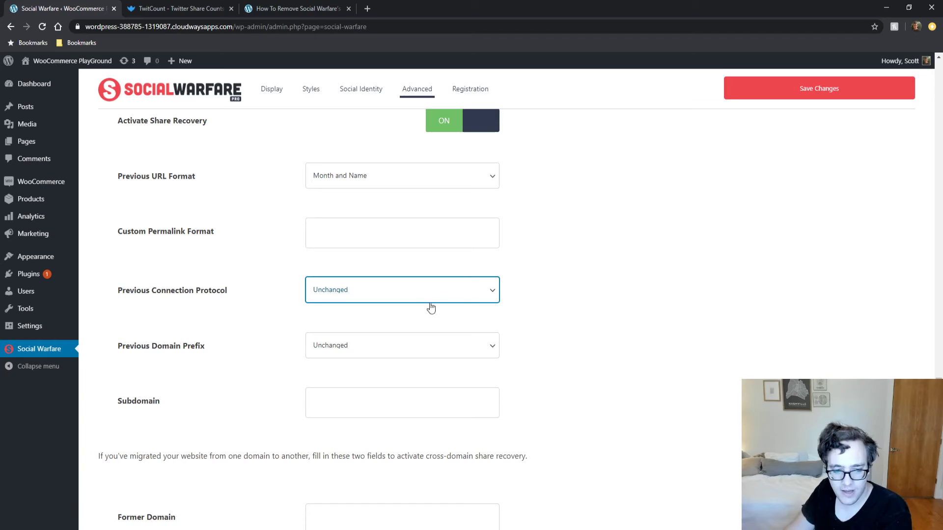
{"action": "left_click", "coordinate": [276, 299]}
{"action": "left_click", "coordinate": [388, 292]}
{"action": "double_click", "coordinate": [583, 287]}
{"action": "left_click", "coordinate": [579, 328]}
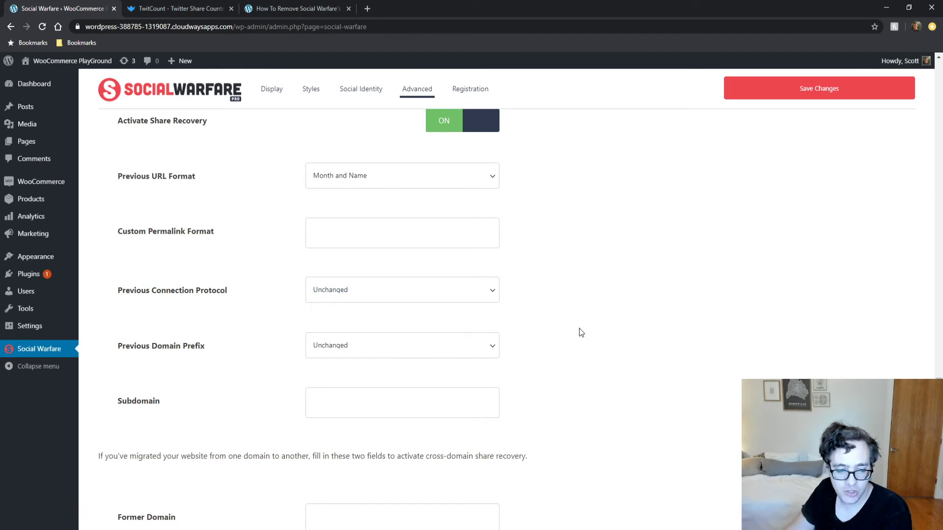
- Check the Previous Domain Prefix options and the Subdomain field for share recovery
{"action": "left_click", "coordinate": [321, 350]}
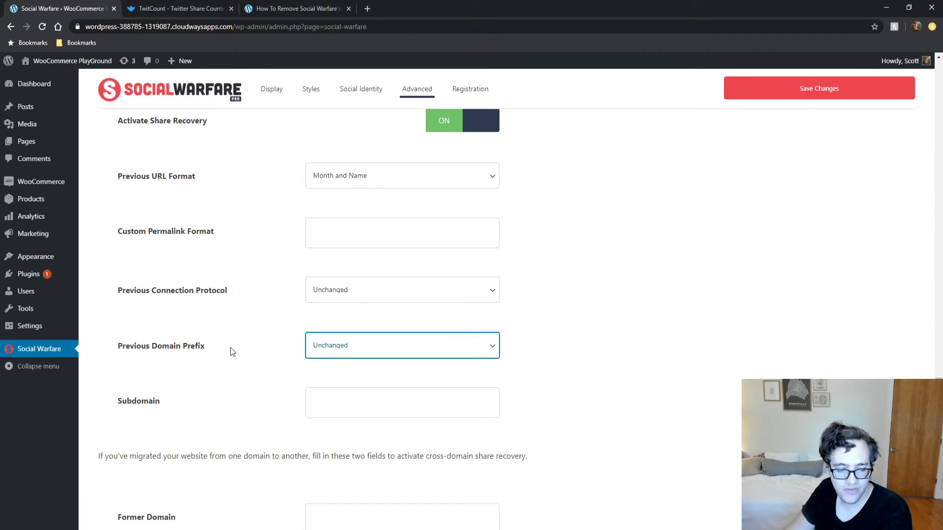
{"action": "left_click_drag", "start_coordinate": [199, 347], "coordinate": [137, 350]}
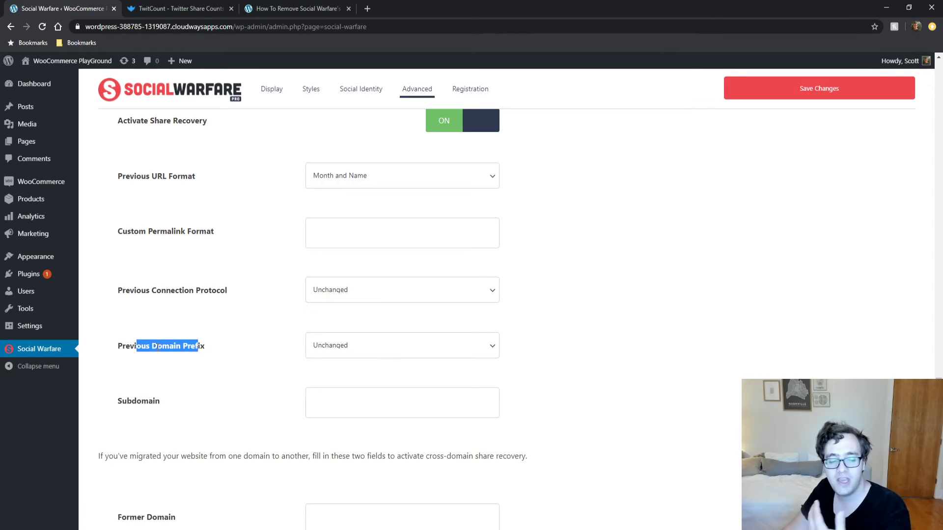
{"action": "left_click", "coordinate": [340, 411]}
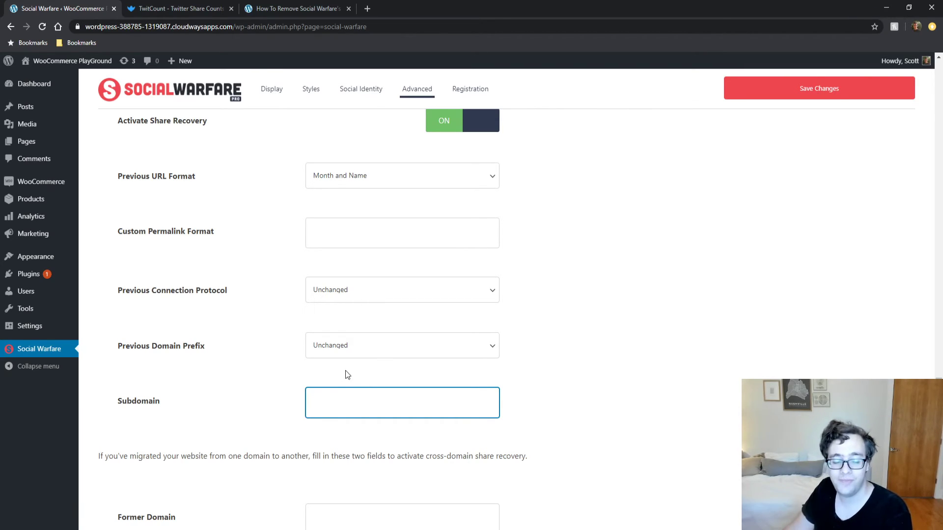
{"action": "left_click", "coordinate": [343, 352]}
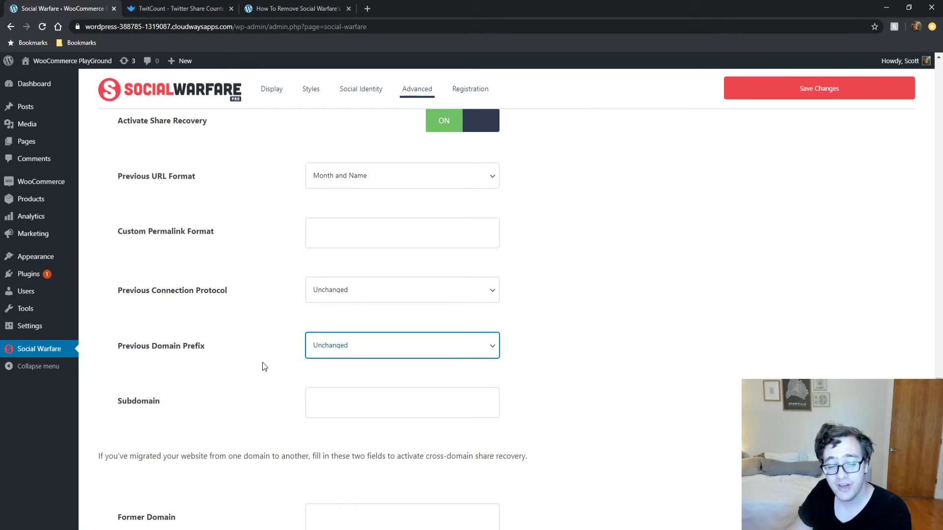
- Check the Former Domain and Current Domain fields for cross-domain share recovery without filling them in
{"action": "scroll", "coordinate": [258, 353], "scroll_direction": "down", "scroll_amount": 2}
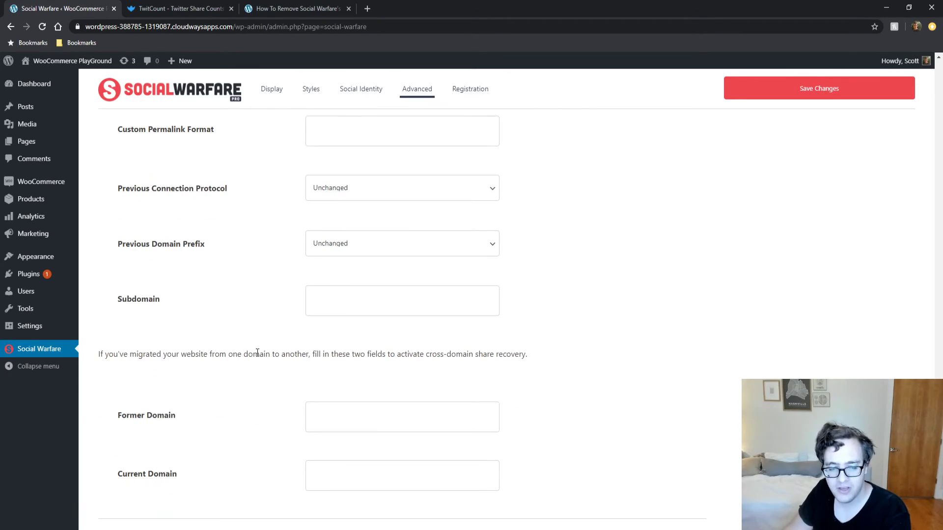
{"action": "scroll", "coordinate": [256, 352], "scroll_direction": "down", "scroll_amount": 3}
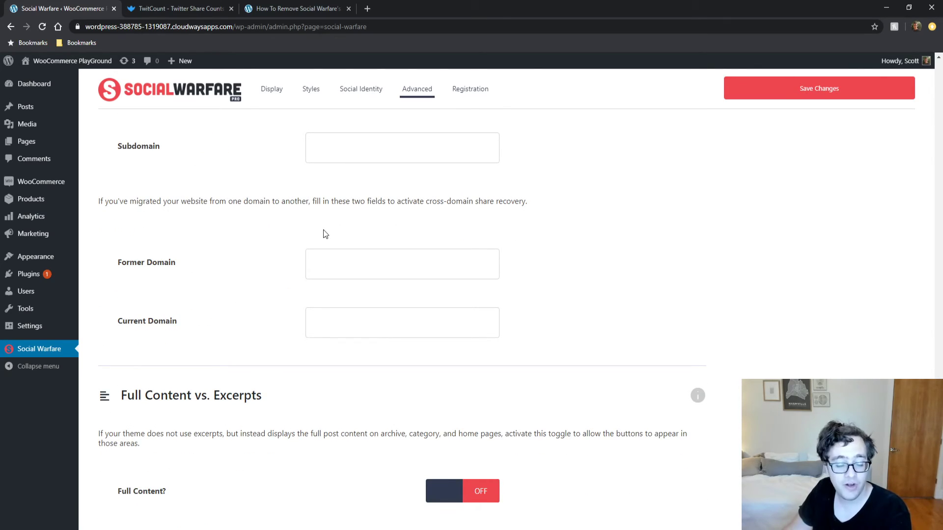
{"action": "left_click", "coordinate": [389, 265]}
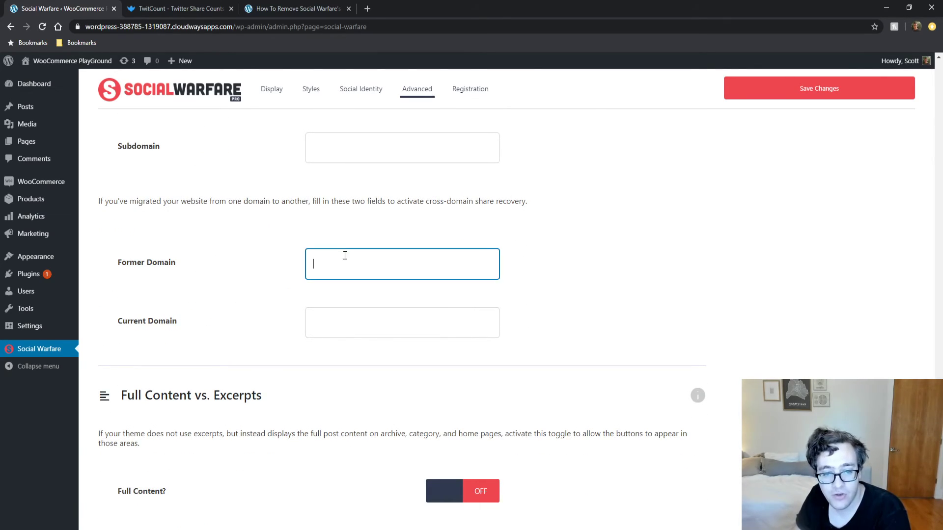
- Turn off Activate Share Recovery in the Share Recovery section
{"action": "scroll", "coordinate": [339, 290], "scroll_direction": "up", "scroll_amount": 4}
{"action": "scroll", "coordinate": [319, 295], "scroll_direction": "up", "scroll_amount": 4}
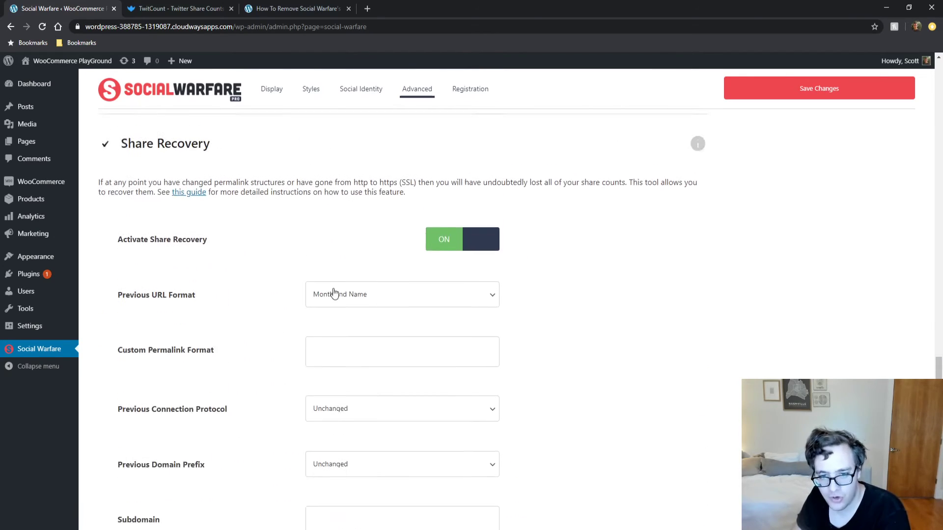
{"action": "left_click", "coordinate": [462, 274]}
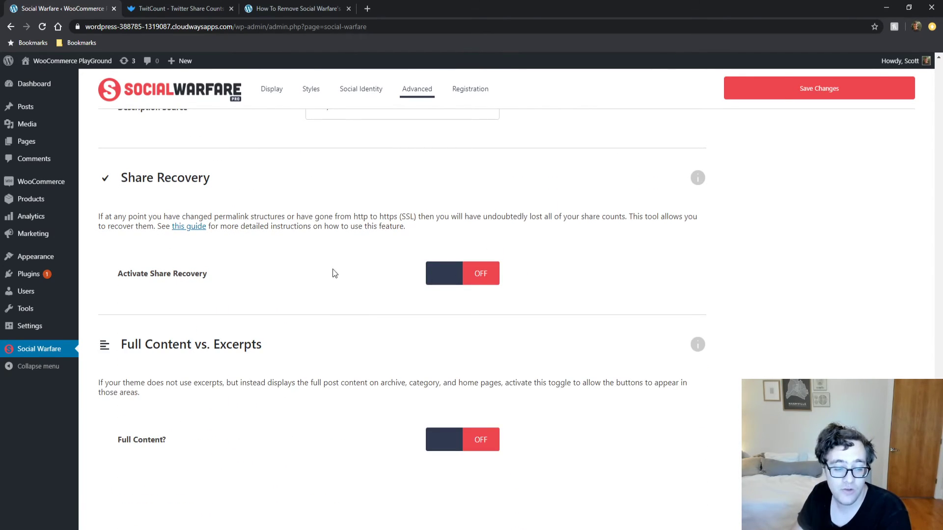
- Try the Full Content option in the Full Content vs. Excerpts section and set it back to off
{"action": "scroll", "coordinate": [329, 275], "scroll_direction": "down", "scroll_amount": 1}
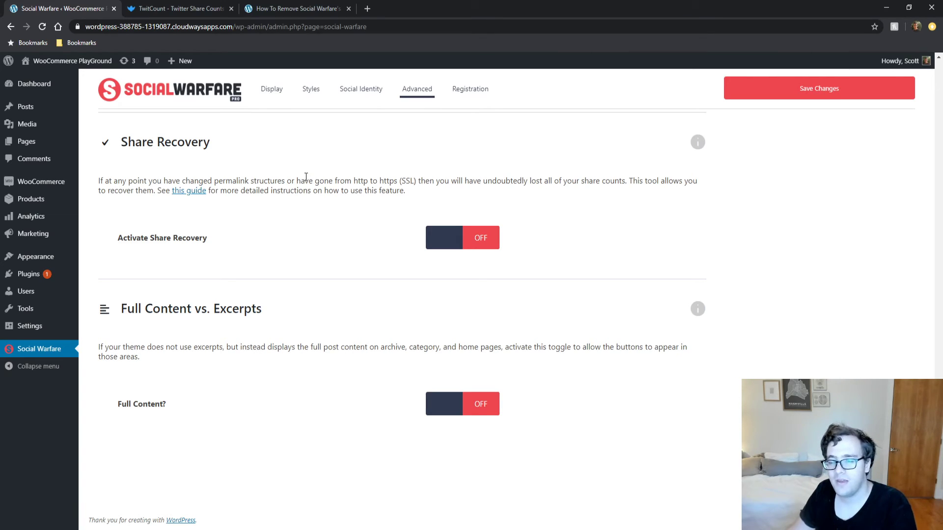
{"action": "left_click", "coordinate": [479, 399]}
{"action": "left_click", "coordinate": [467, 395]}
{"action": "scroll", "coordinate": [402, 349], "scroll_direction": "up", "scroll_amount": 20}
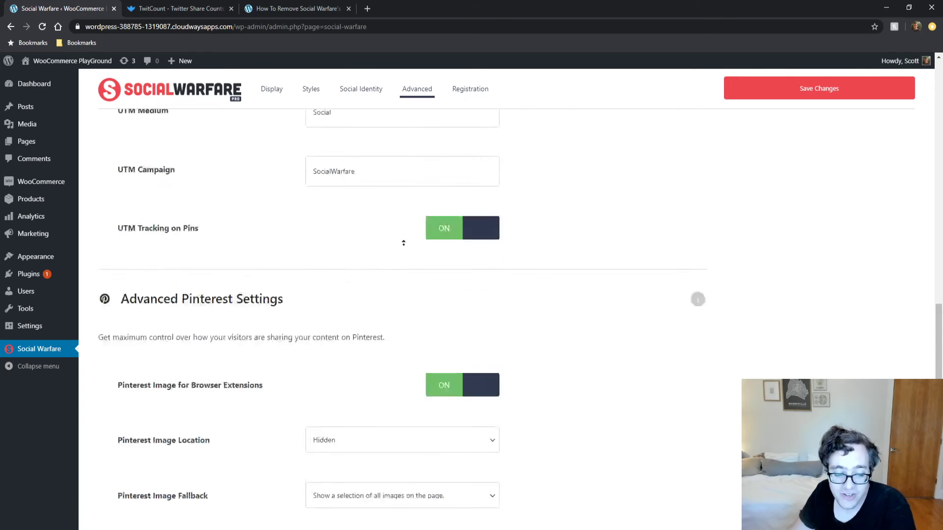
{"action": "scroll", "coordinate": [344, 291], "scroll_direction": "down", "scroll_amount": 20}
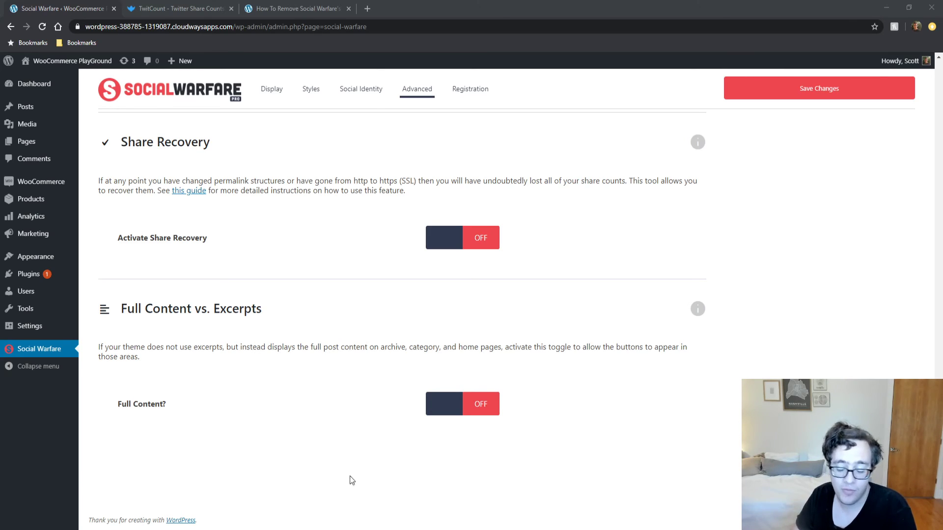
- Check the Social Warfare - Pro registration page and return to the Display settings
{"action": "scroll", "coordinate": [601, 250], "scroll_direction": "up", "scroll_amount": 10}
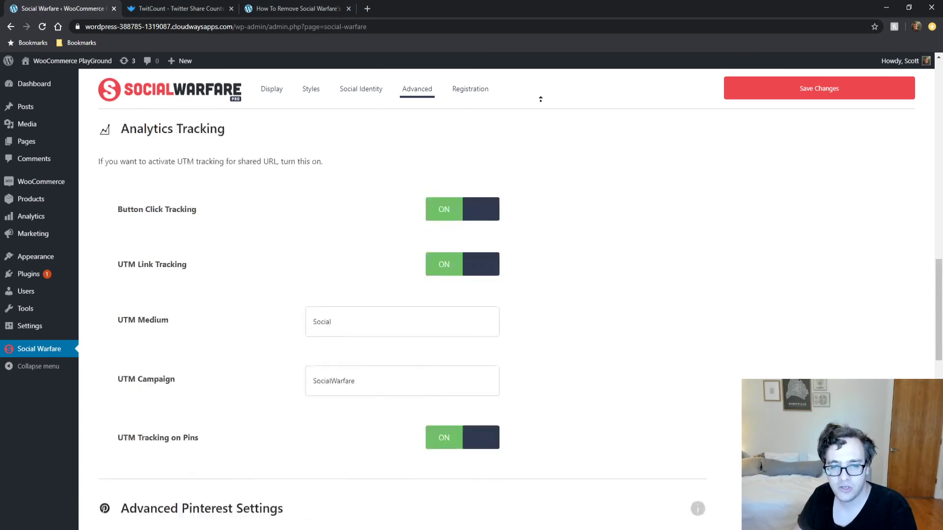
{"action": "left_click", "coordinate": [470, 101]}
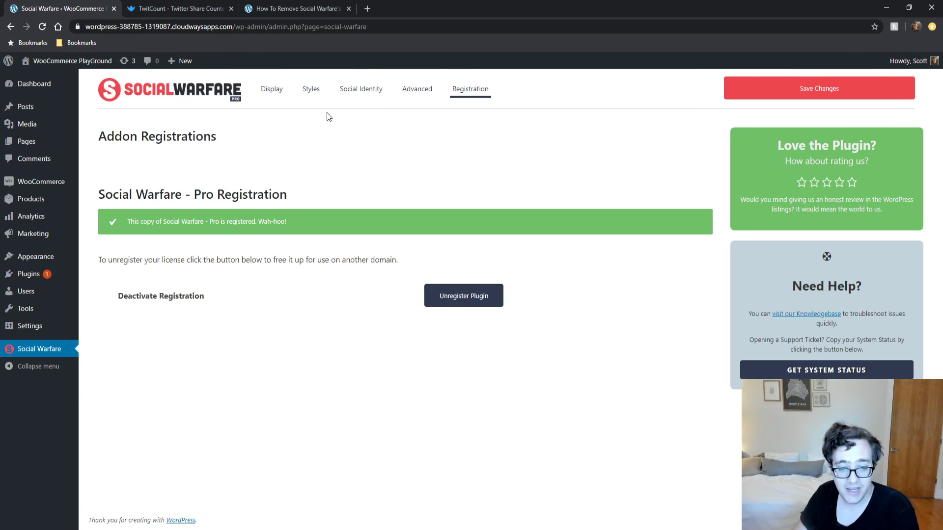
{"action": "left_click", "coordinate": [274, 99]}
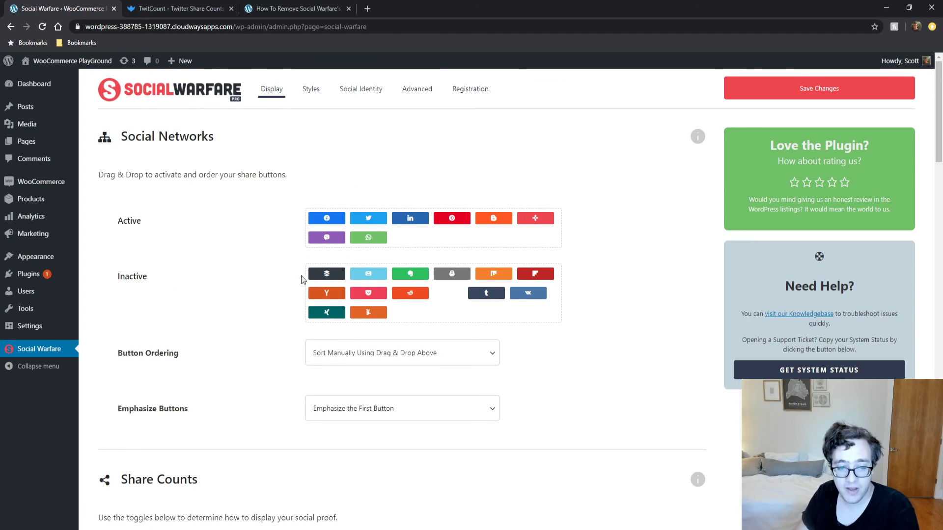